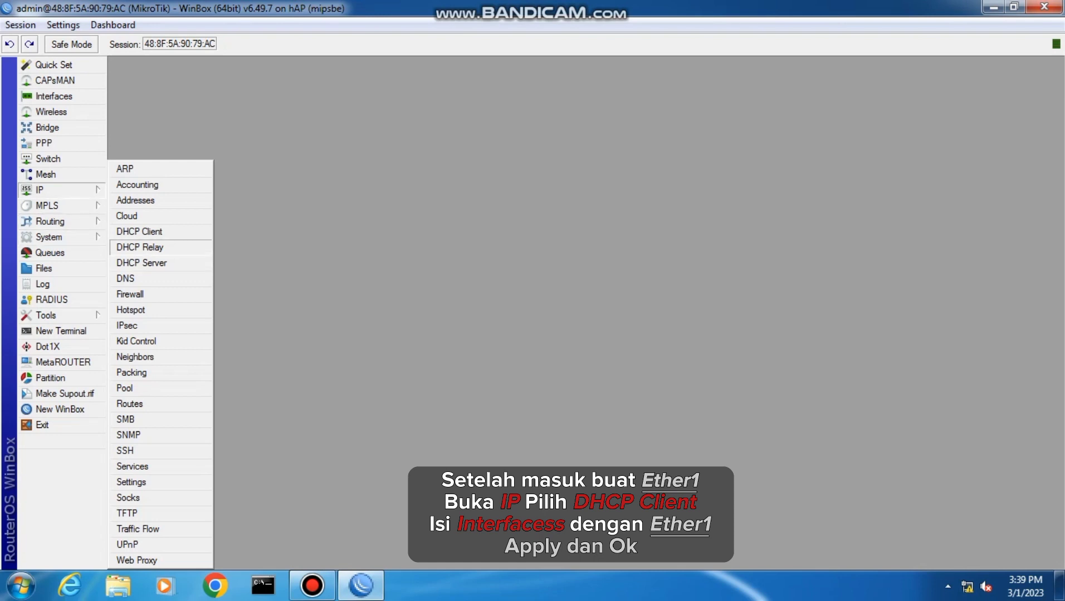
Add a DHCP client on interface ether1 and save it
left_click(139, 231)
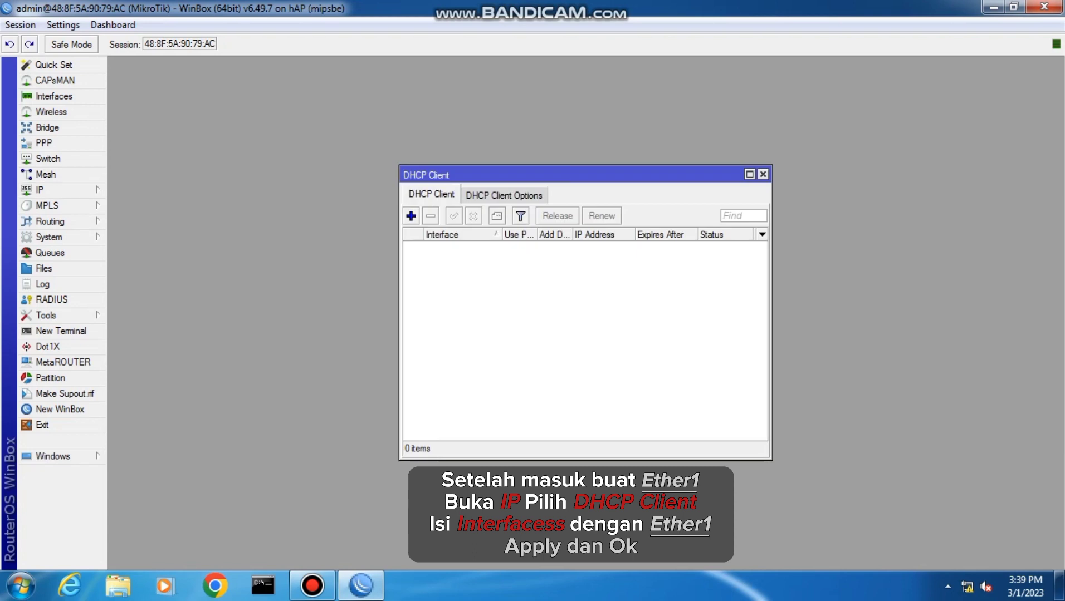
left_click(411, 216)
left_click(636, 240)
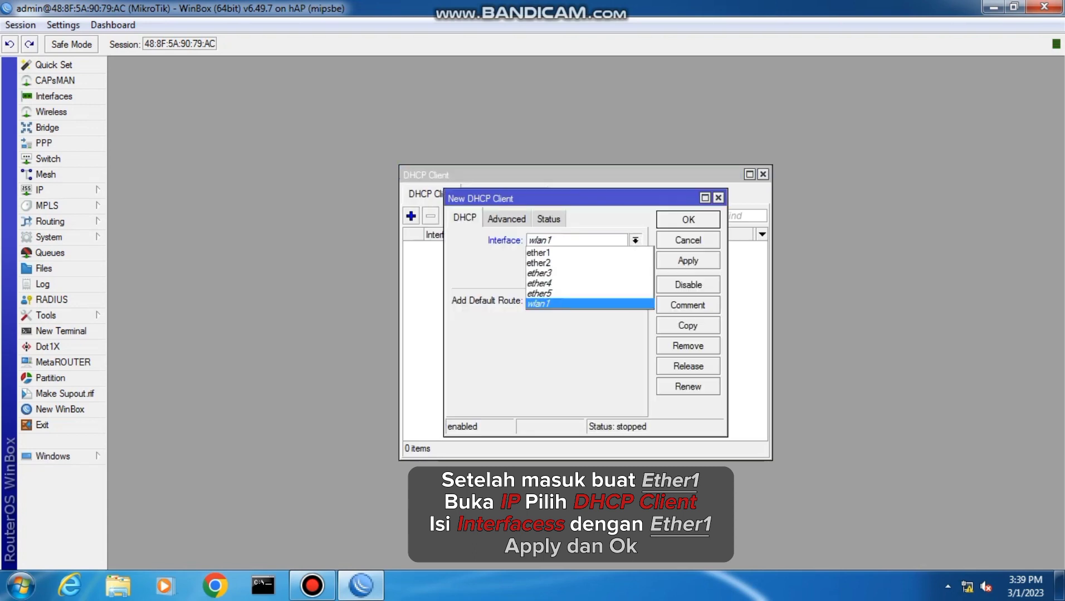
left_click(589, 253)
left_click(688, 260)
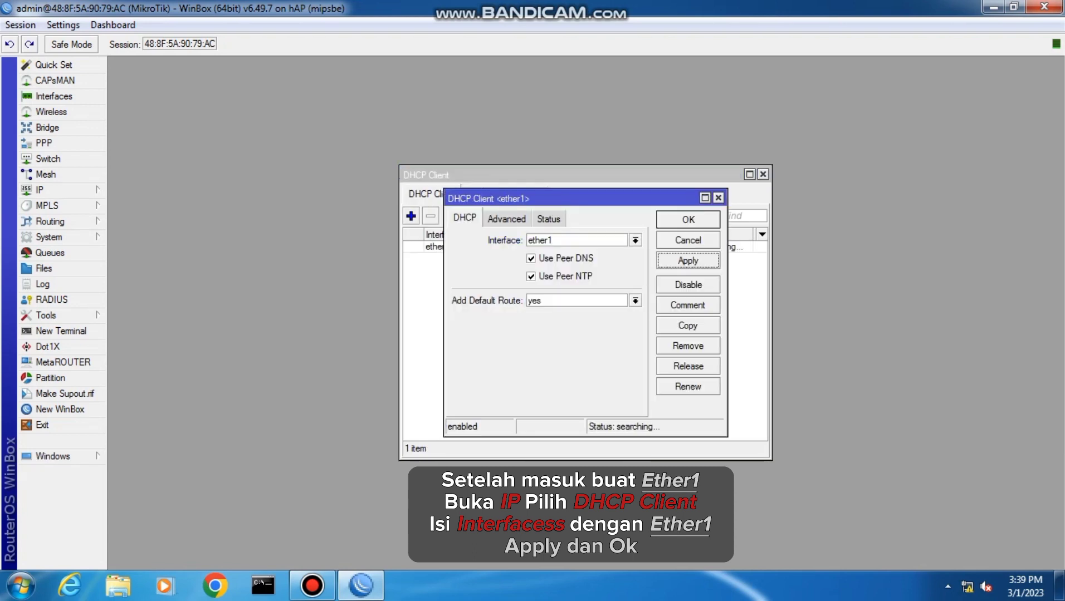
left_click(688, 220)
Create a new entry in the IP address list with the address 192.168.100.1/25
left_click(39, 190)
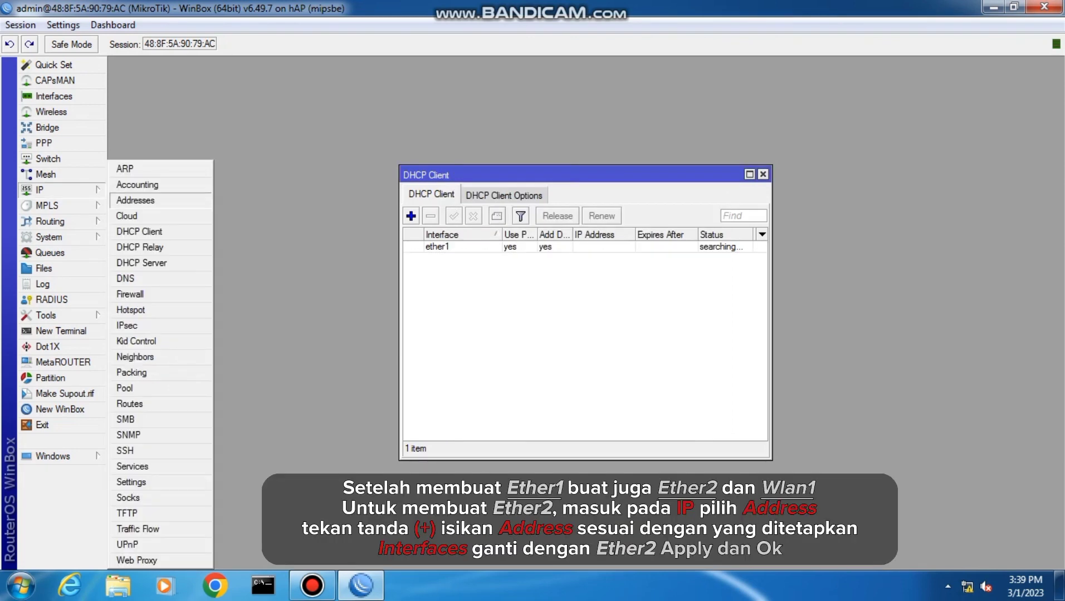
left_click(128, 201)
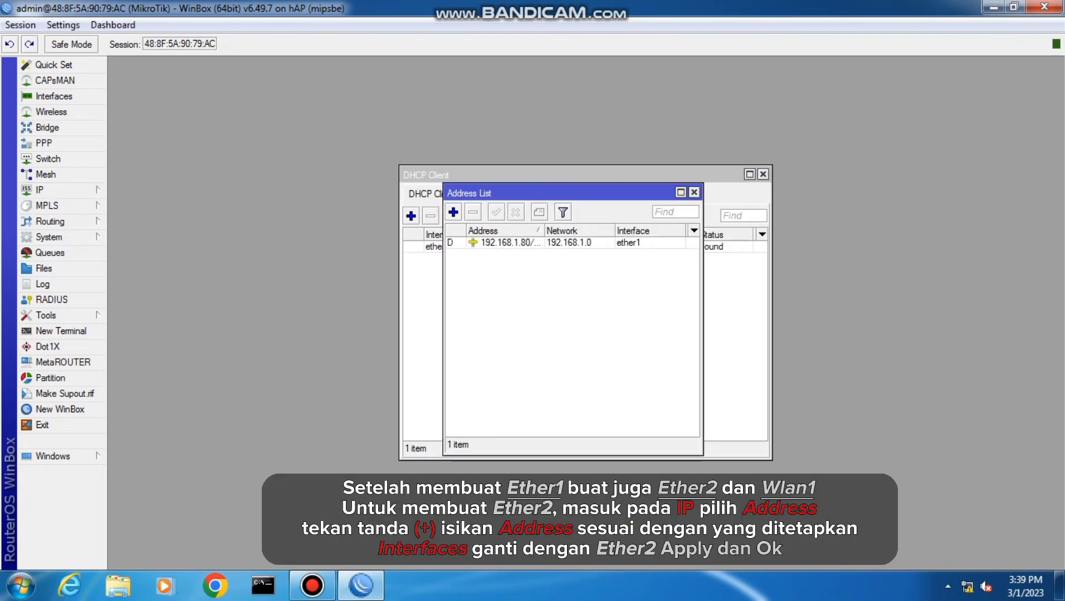
left_click(452, 212)
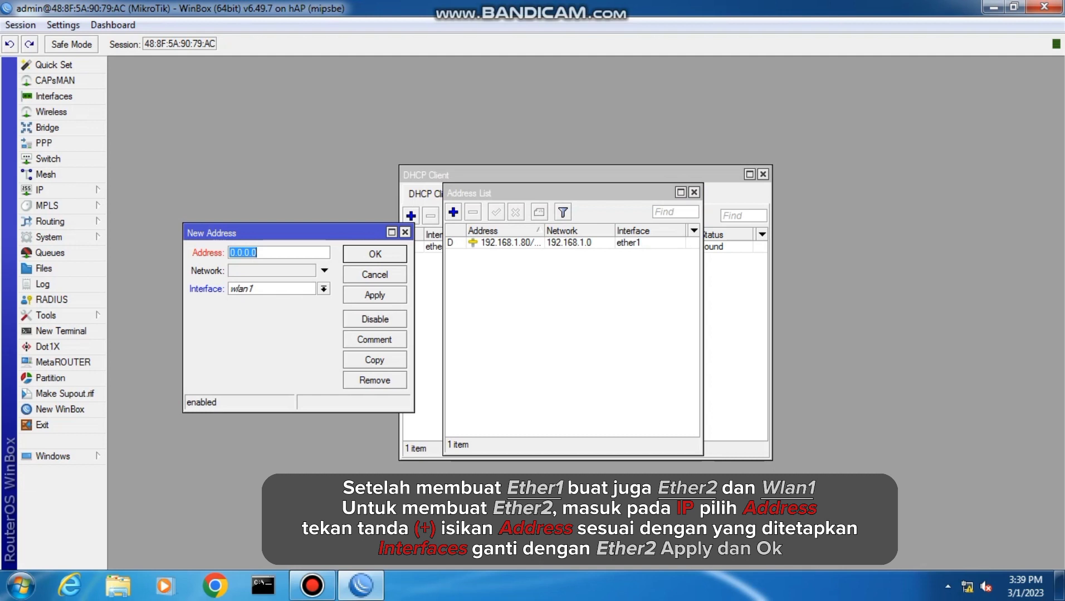
left_click_drag(278, 233, 554, 228)
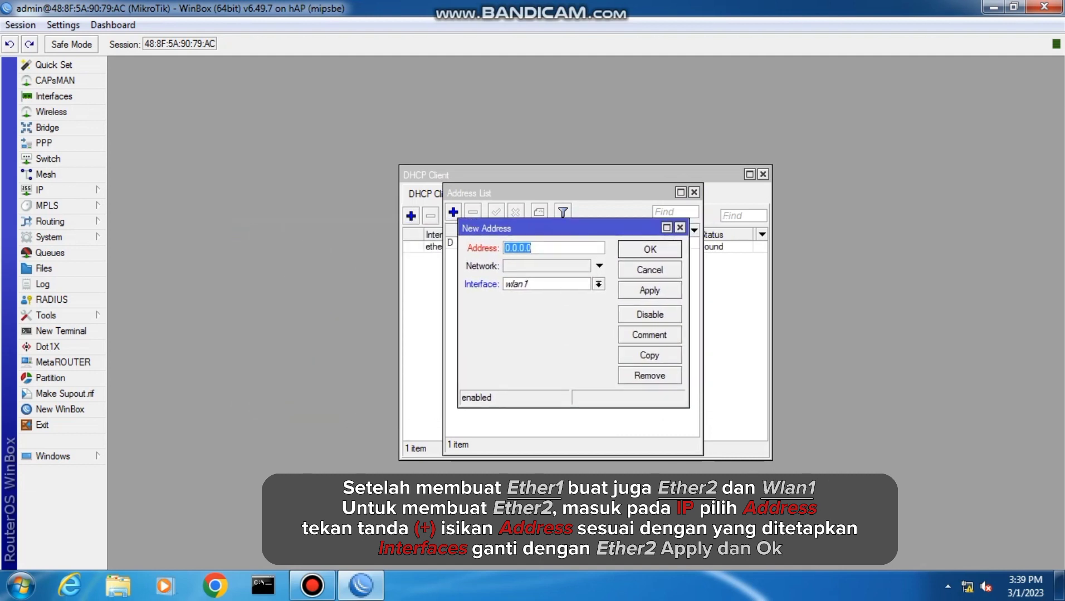
type("192.168.100.1/2")
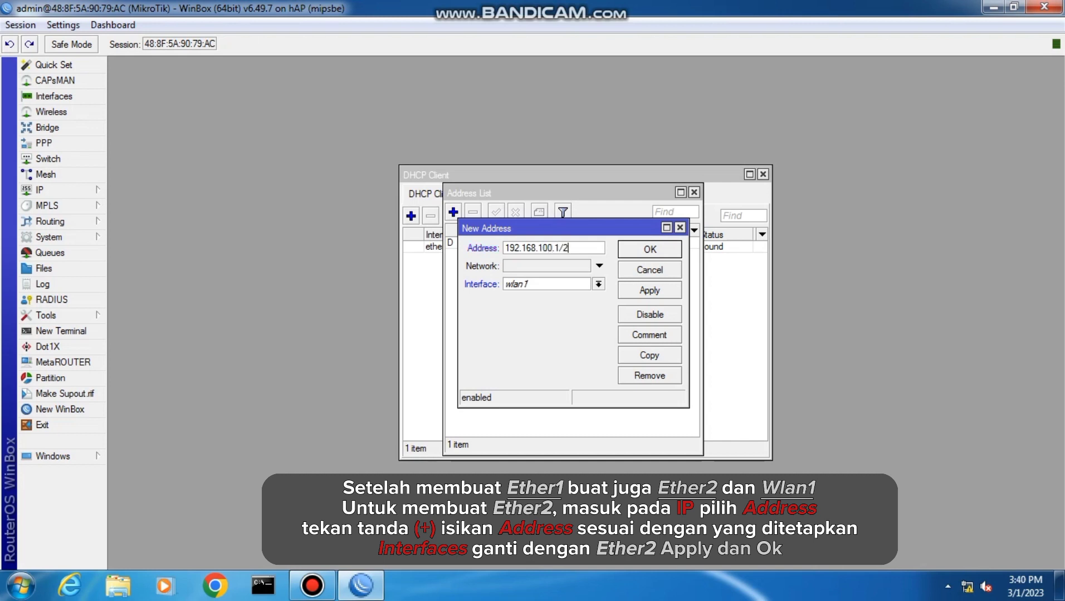
type("5")
Assign the new address entry to interface ether2 and save it
left_click(598, 285)
left_click(549, 307)
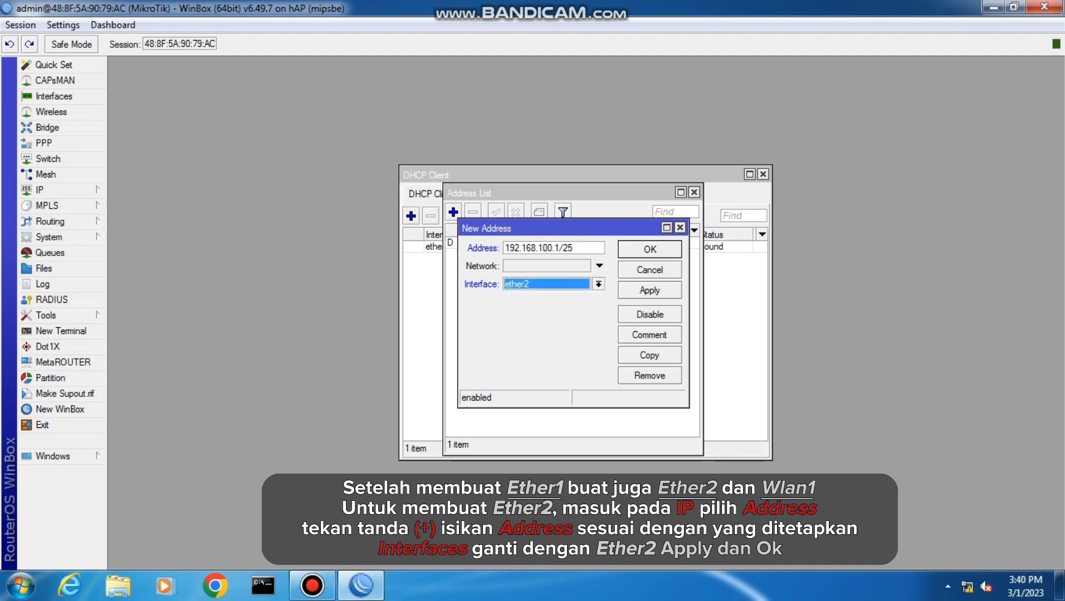
left_click(649, 290)
left_click(649, 249)
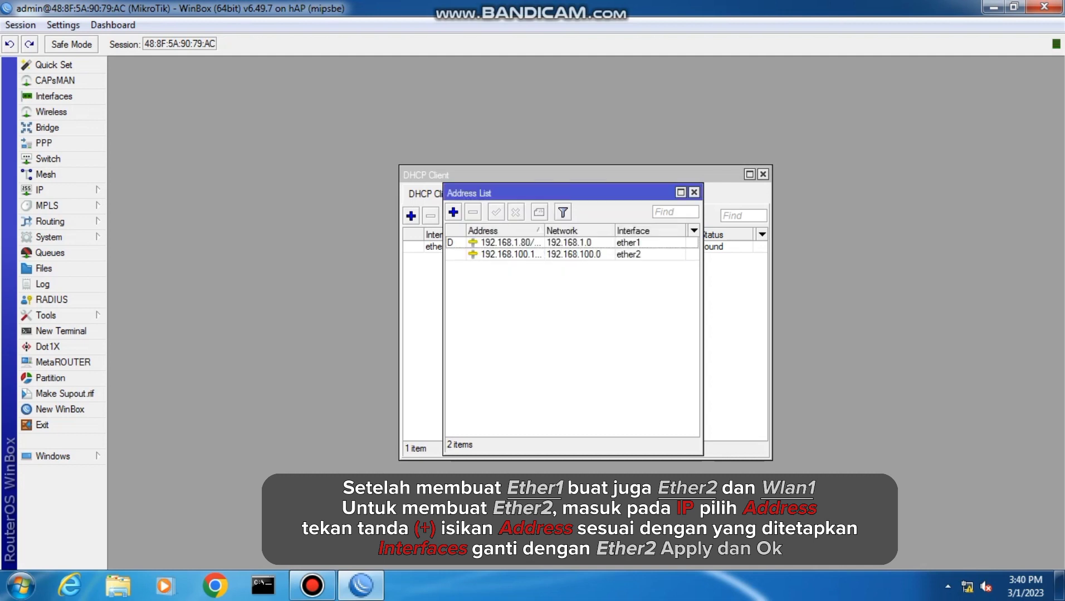
Add the IP address 192.168.200.1/24 on interface wlan1 and save it
left_click(453, 212)
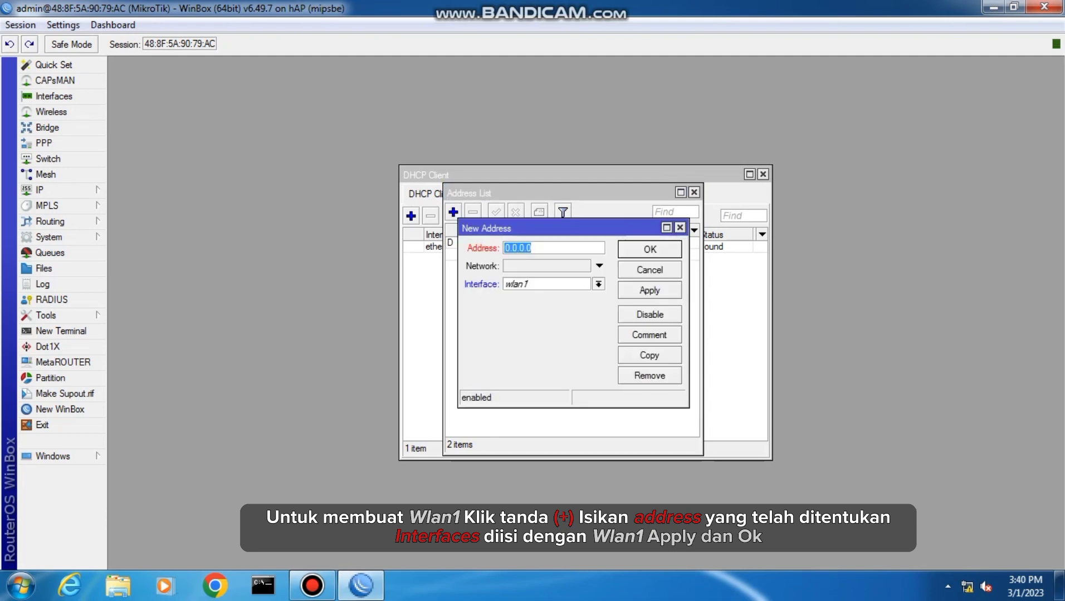
type("192.168.200")
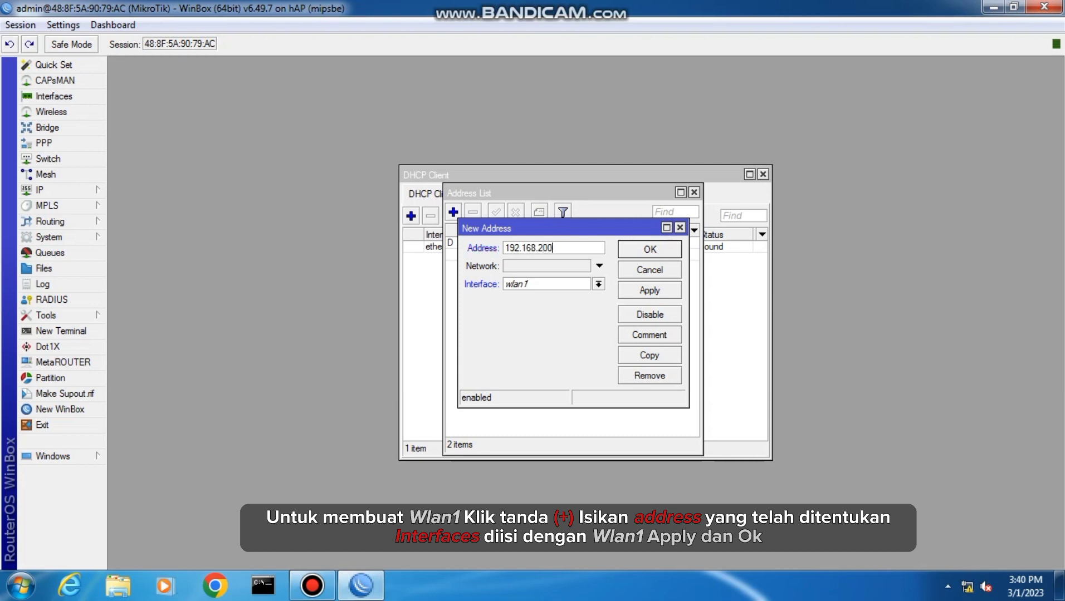
type(".1/24")
left_click(650, 290)
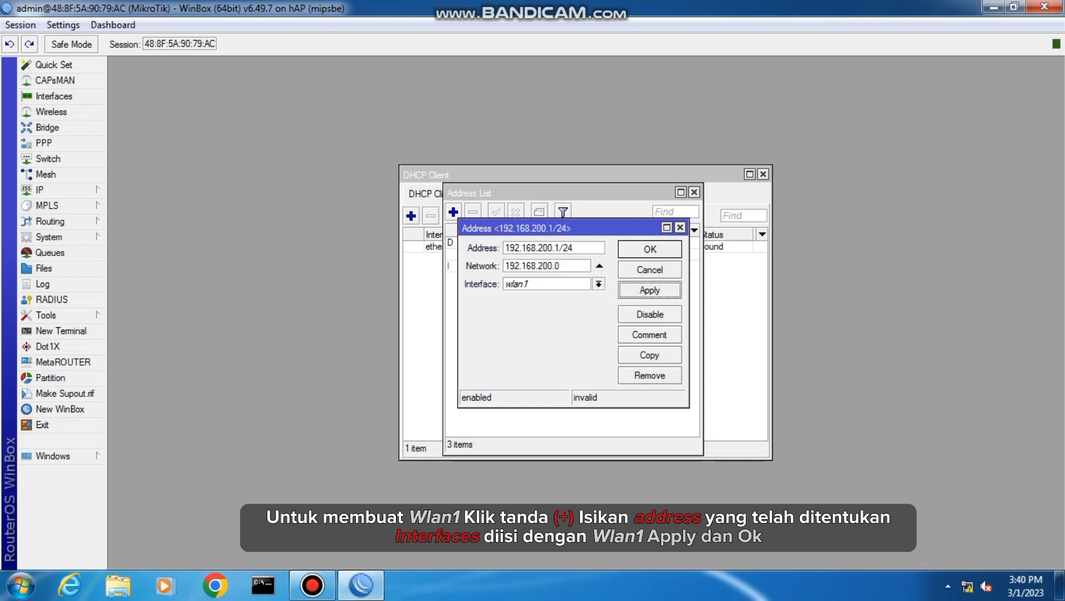
left_click(650, 249)
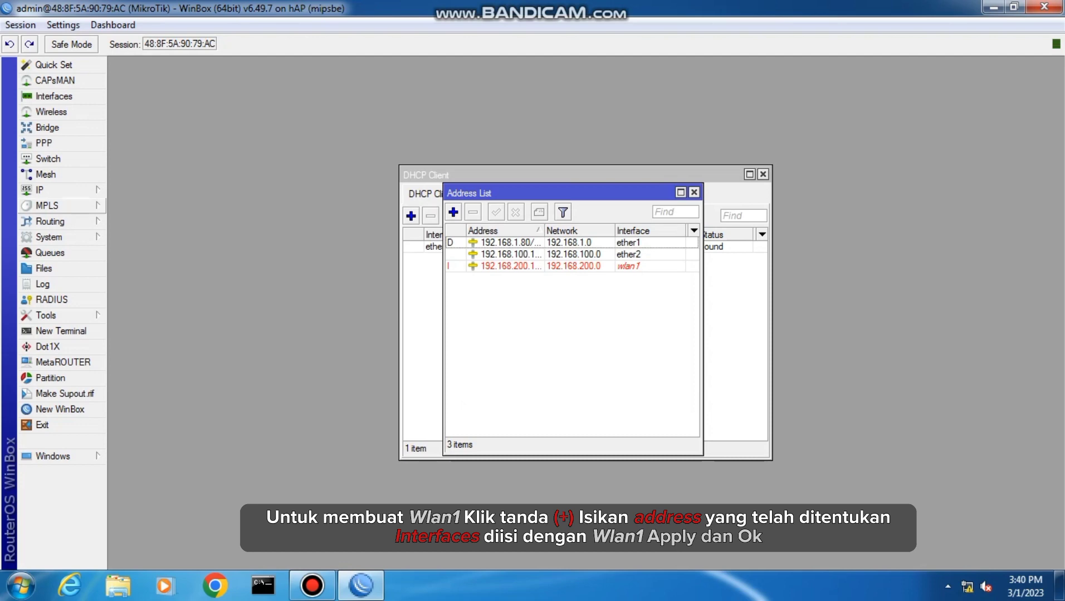
Start the DHCP server setup on interface ether2, accepting the proposed address space and gateway
left_click(50, 190)
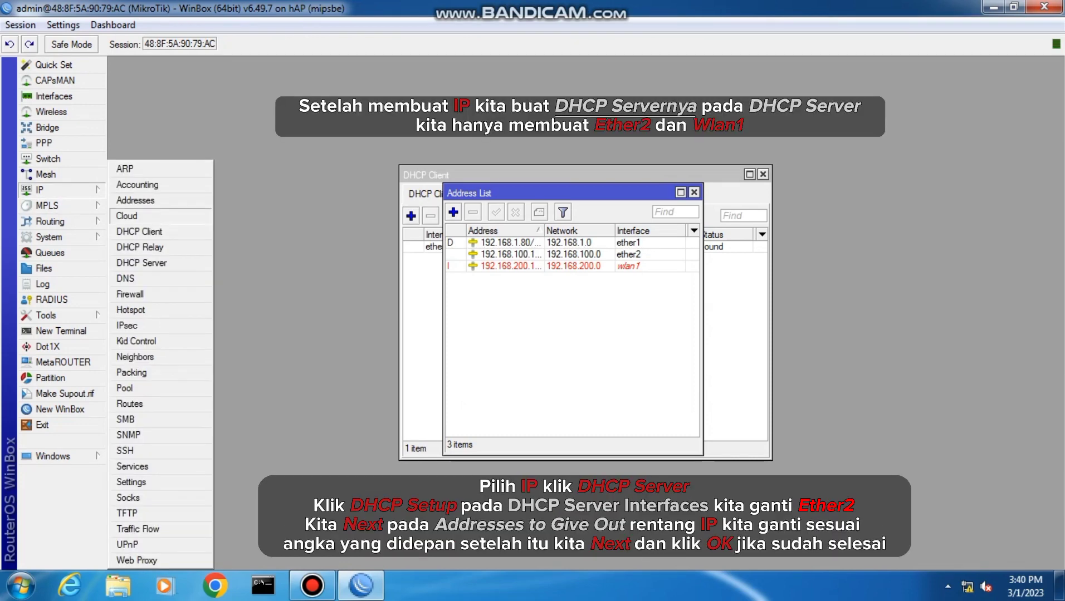
left_click(141, 262)
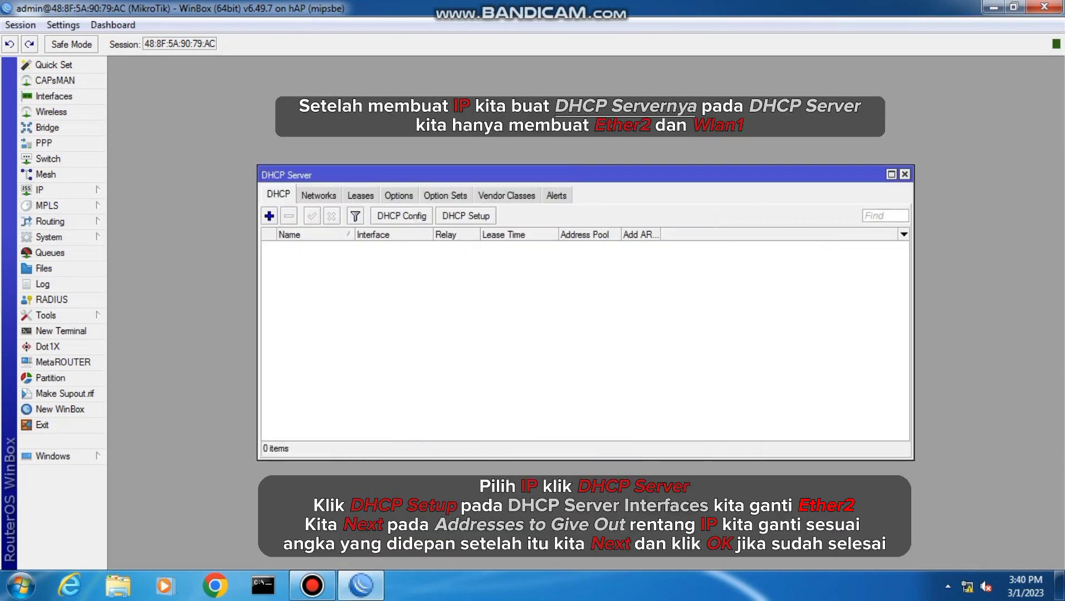
left_click(465, 216)
left_click(598, 324)
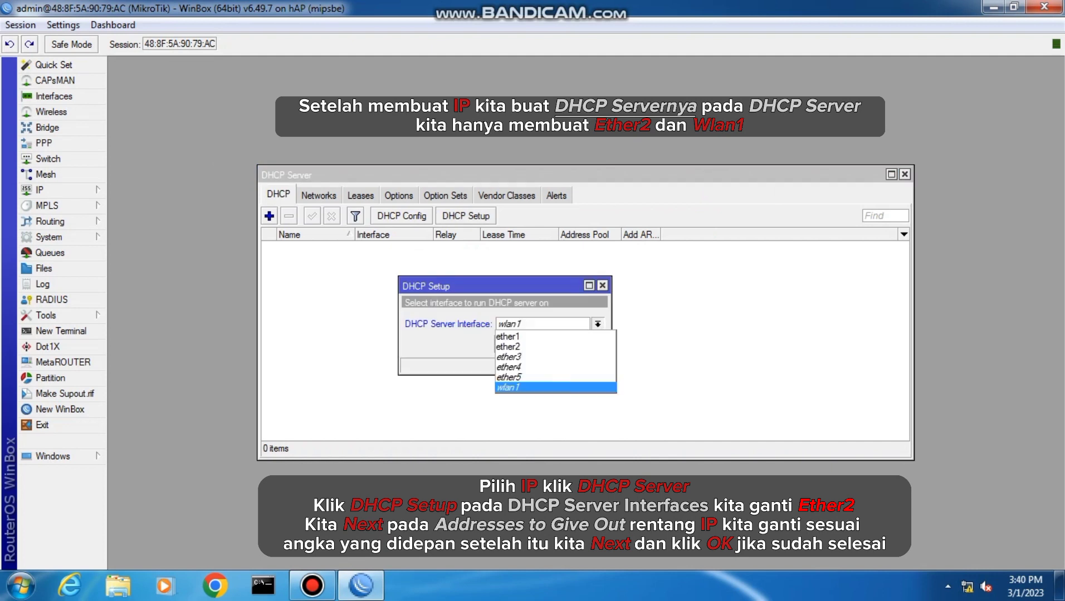
left_click(529, 346)
left_click(544, 345)
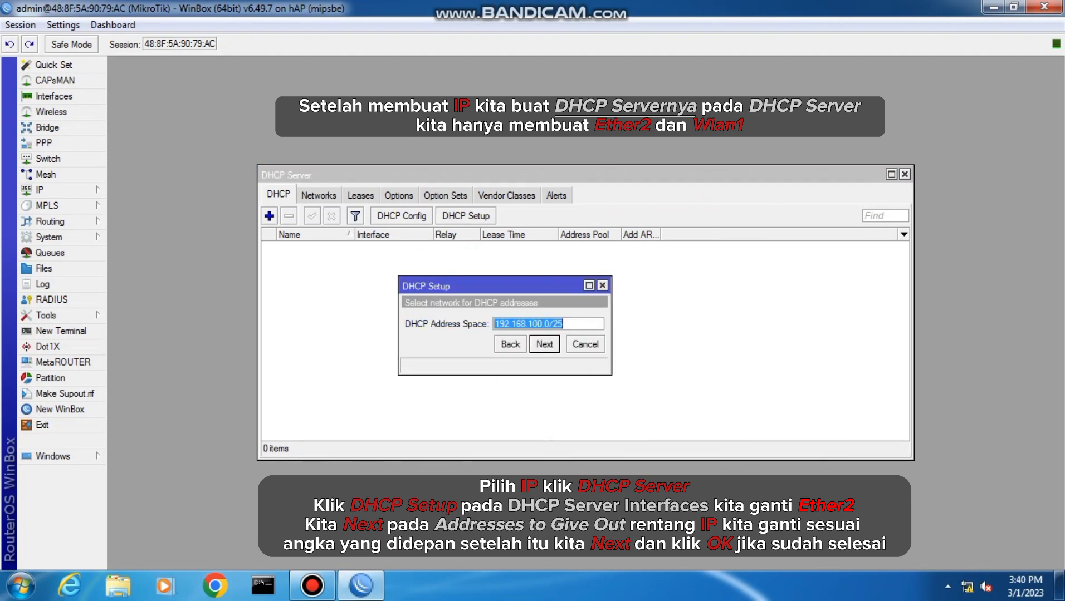
left_click(545, 344)
left_click(544, 344)
End the ether2 address pool at 192.168.100.100 and finish the DHCP setup with the proposed DNS server and lease time
left_click(586, 325)
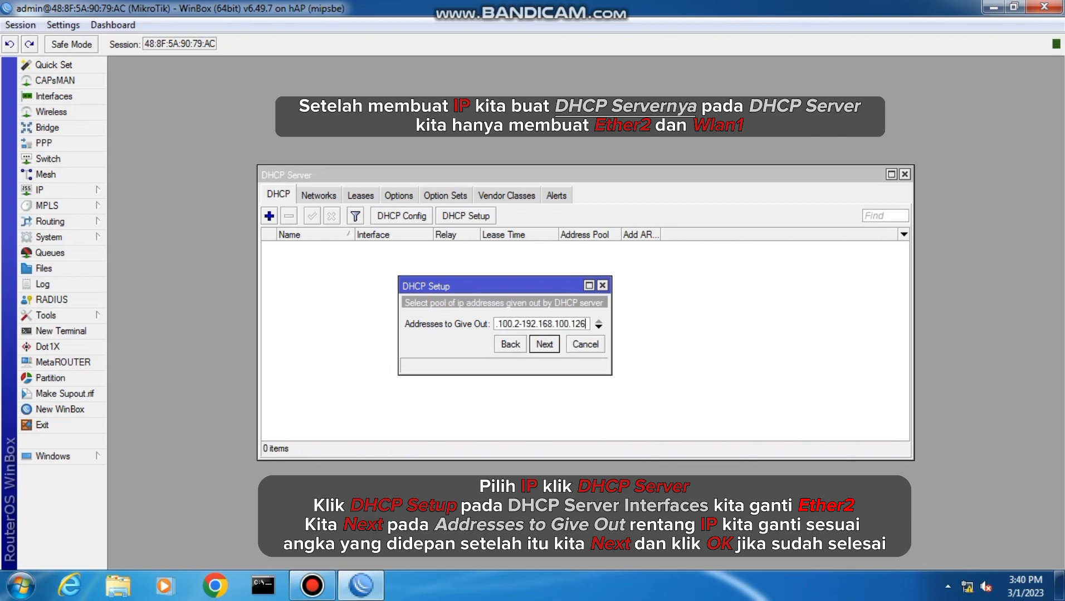
key("BackSpace")
key("BackSpace")
type("00")
key("Return")
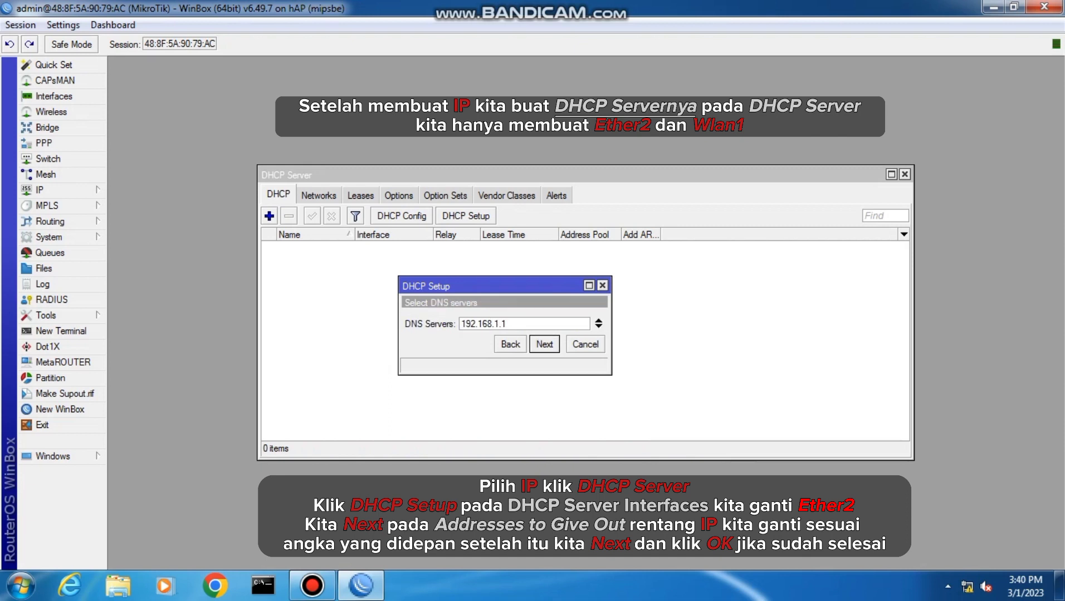
key("Return")
key("Return")
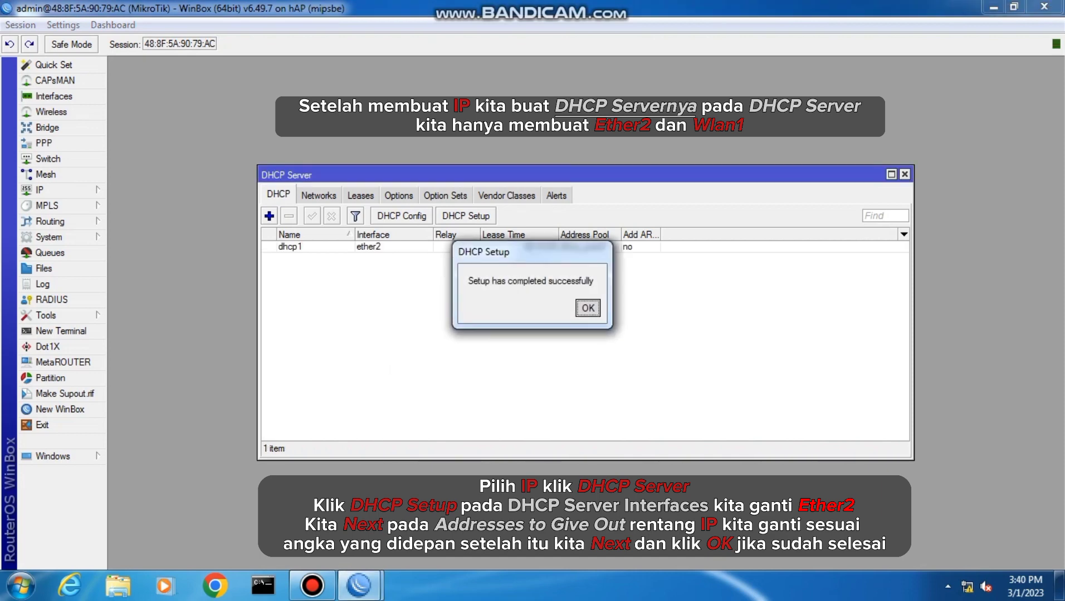
left_click(589, 308)
Start another DHCP server setup on interface wlan1, accepting the proposed address space and gateway
left_click(466, 217)
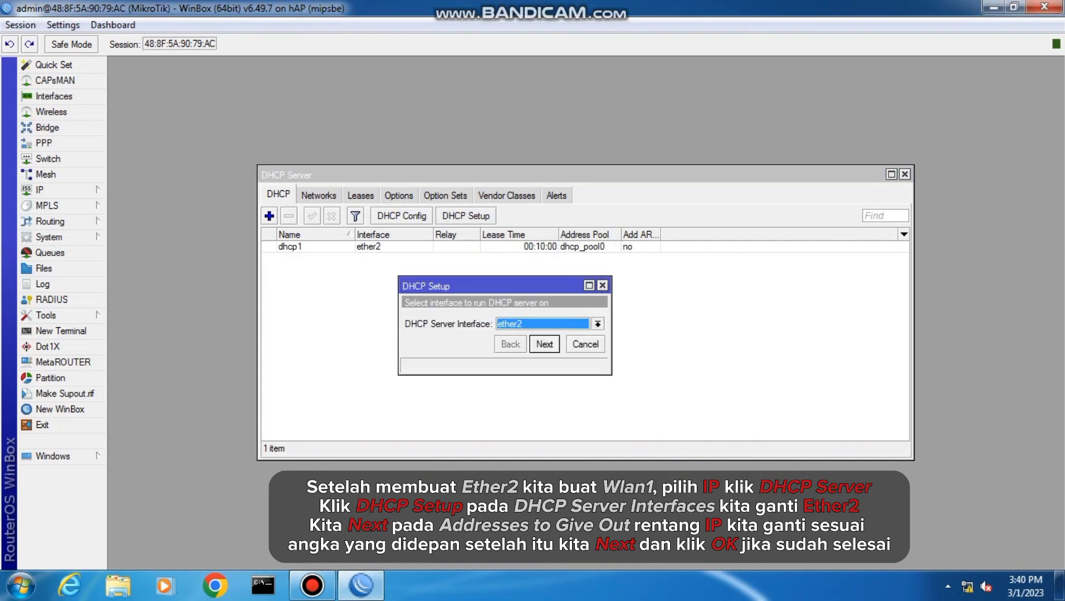
left_click(598, 324)
left_click(557, 388)
left_click(544, 344)
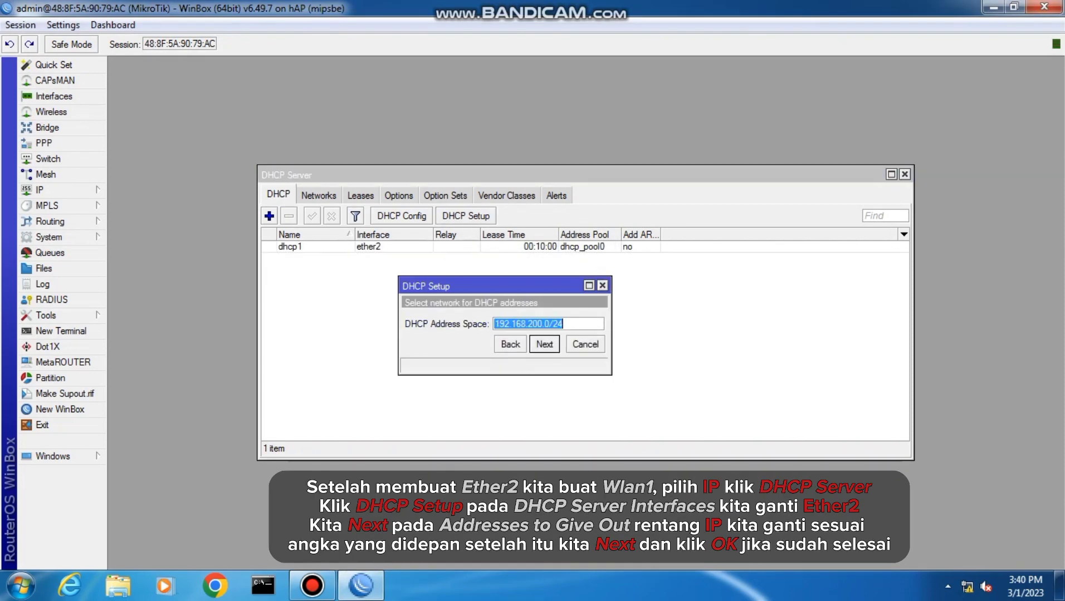
key("Return")
key("Return")
End the wlan1 address pool at 192.168.200.100 and finish the DHCP setup with the proposed DNS server and lease time
left_click(585, 324)
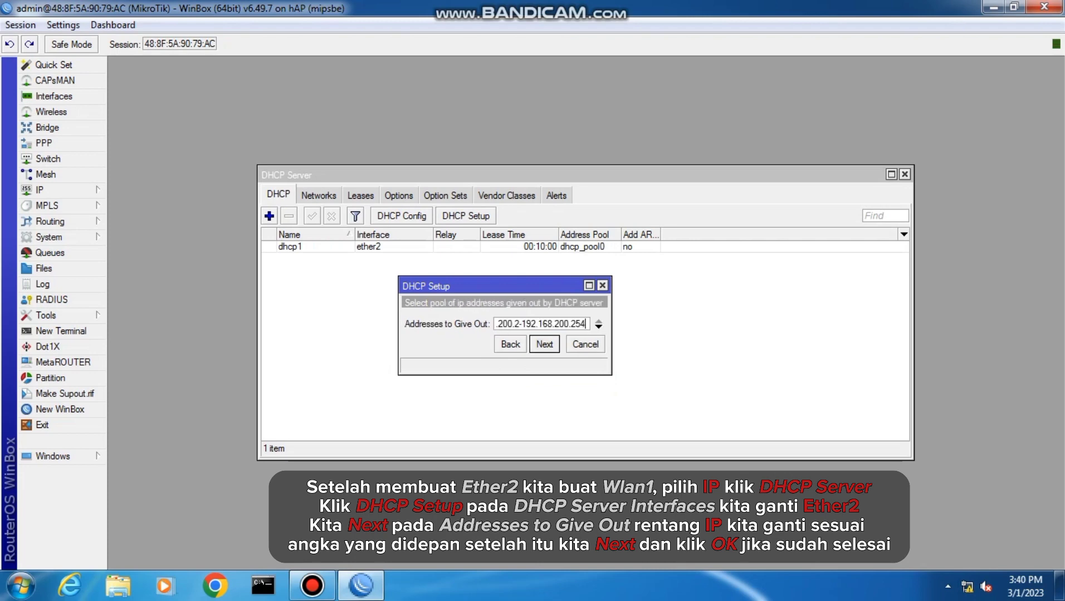
key("BackSpace")
key("BackSpace")
key("BackSpace")
type("100")
key("Return")
key("Return")
key("Return")
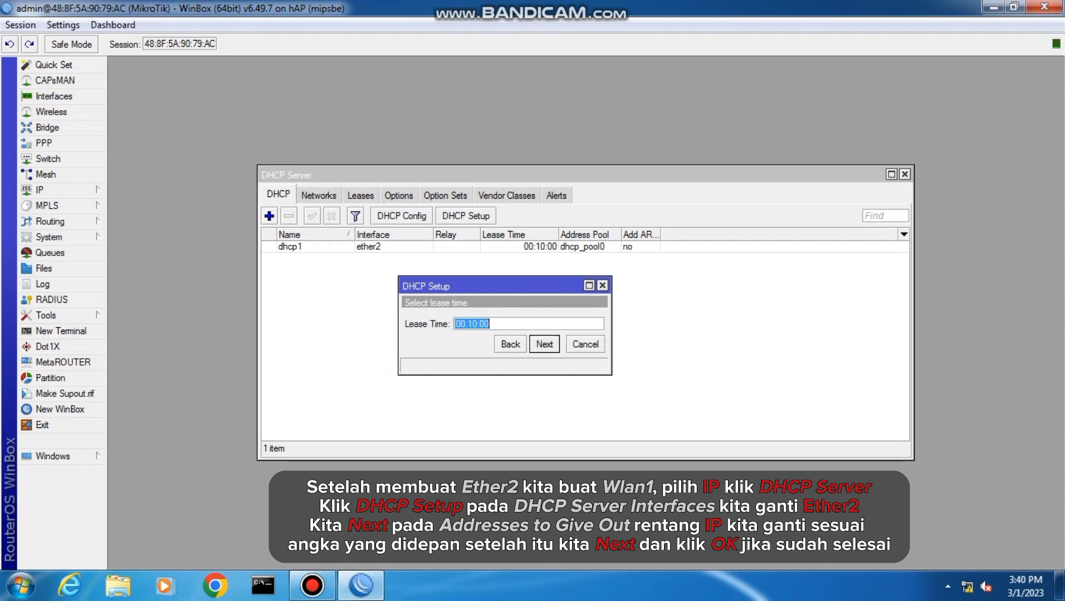
key("Return")
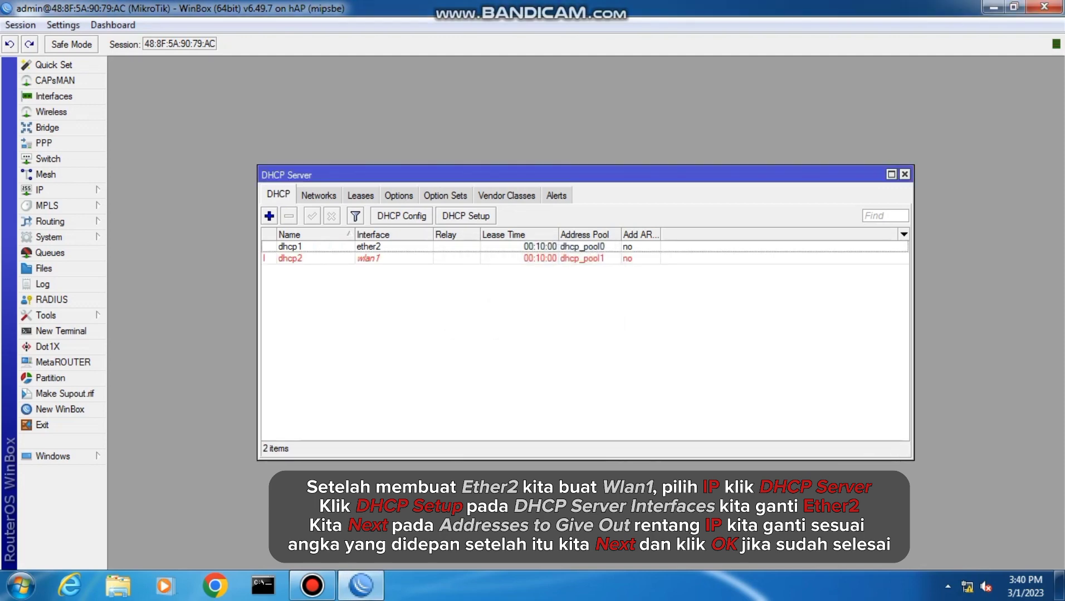
Set the router's DNS server to 8.8.8.8 and allow remote requests
left_click(40, 190)
left_click(127, 278)
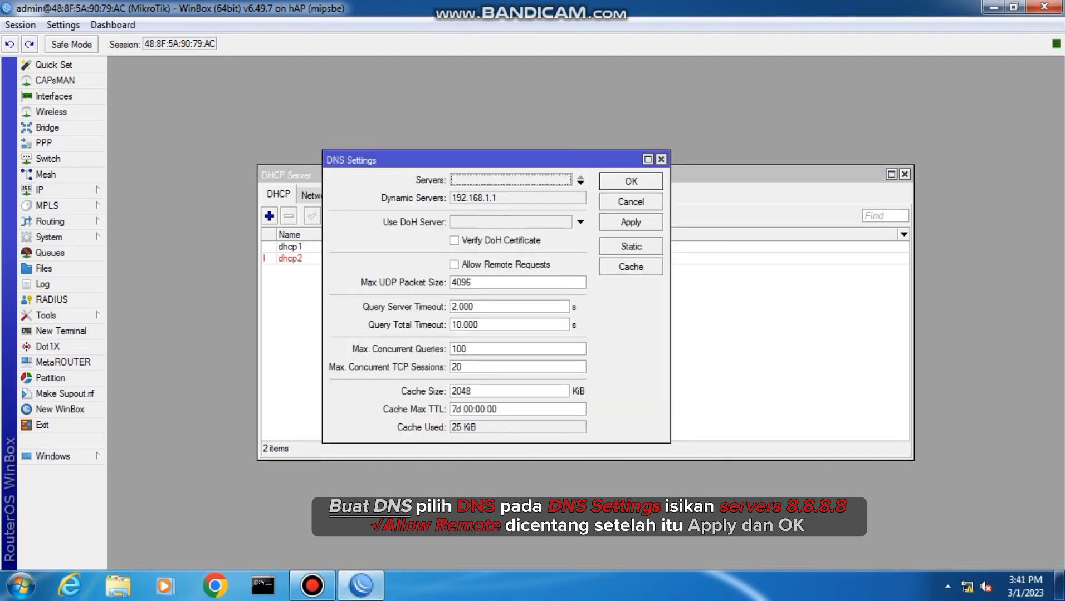
left_click(581, 180)
type("9")
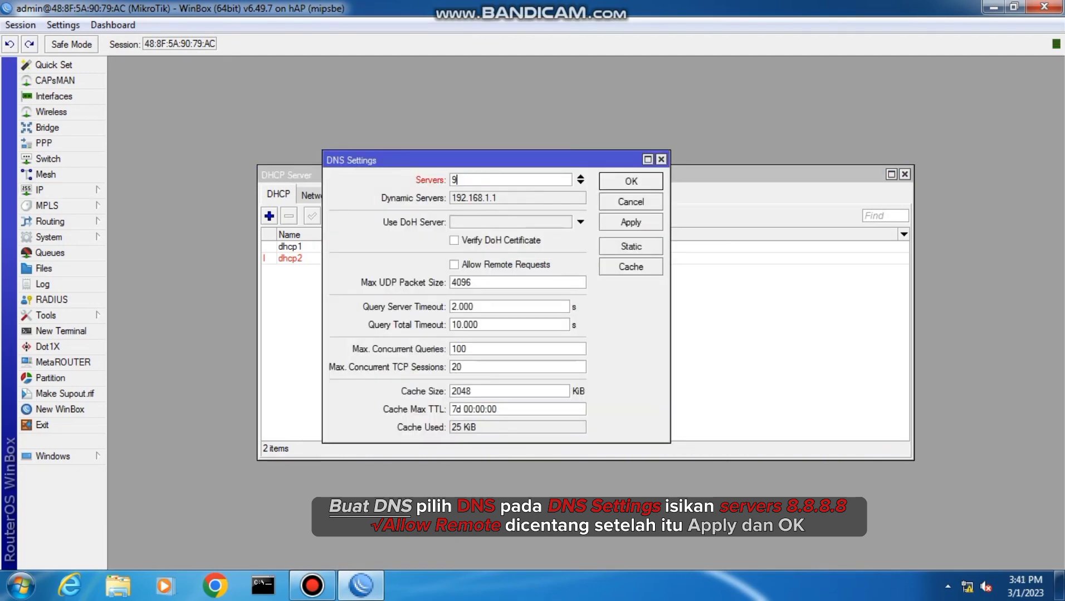
key("BackSpace")
type("8.8")
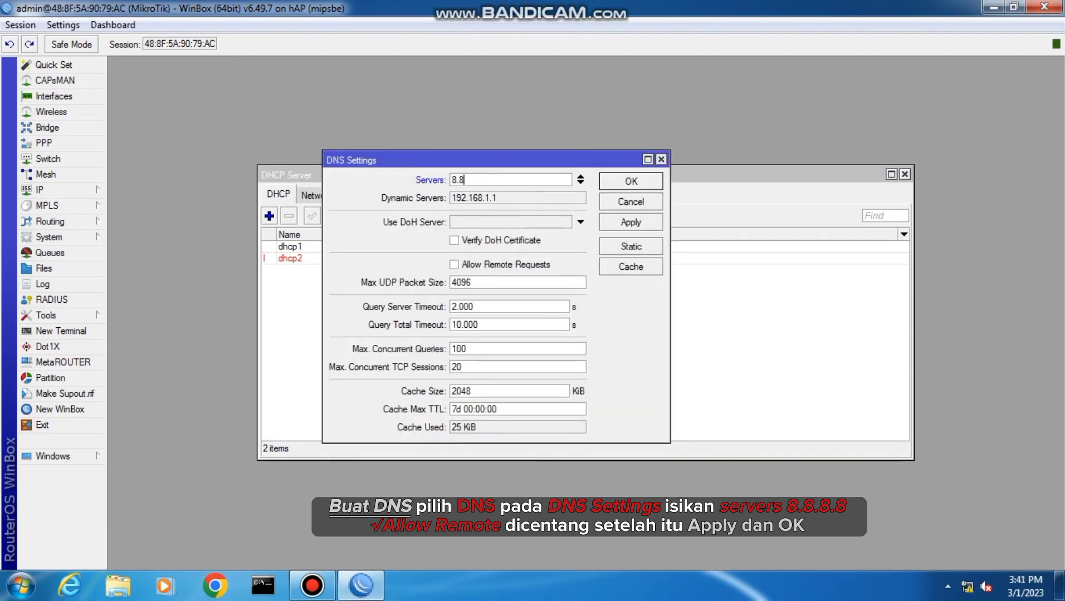
type(".8.8")
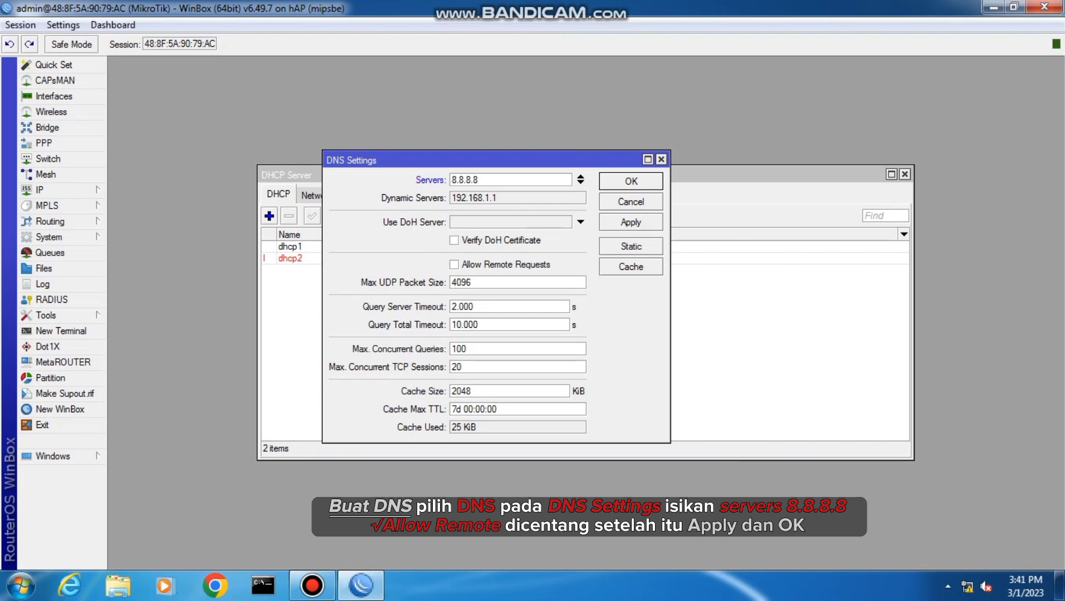
left_click(454, 265)
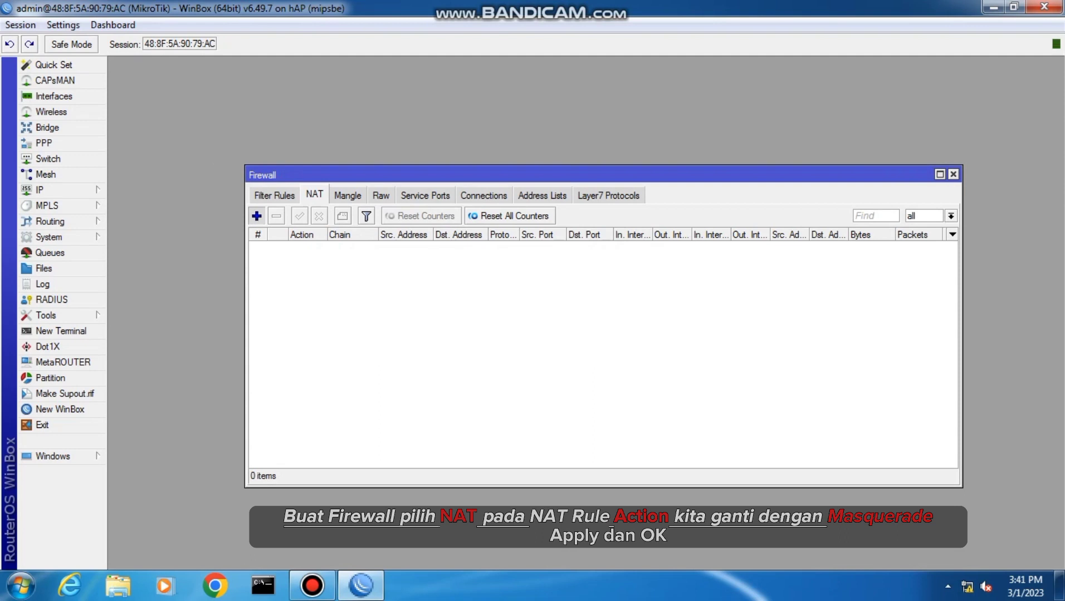
Add a firewall NAT rule with the action masquerade and save it
left_click(257, 216)
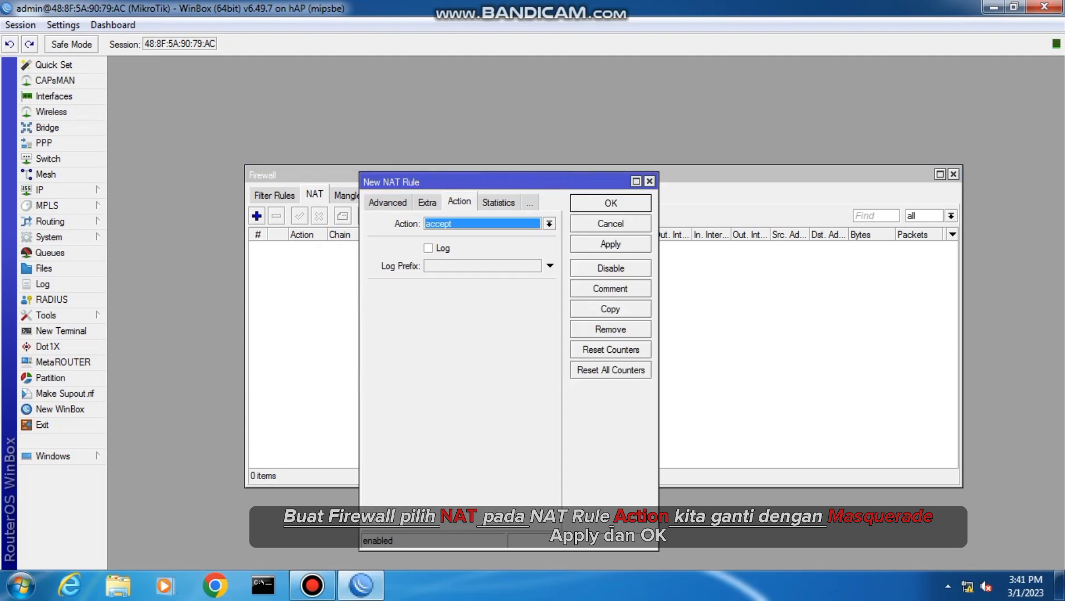
left_click(549, 224)
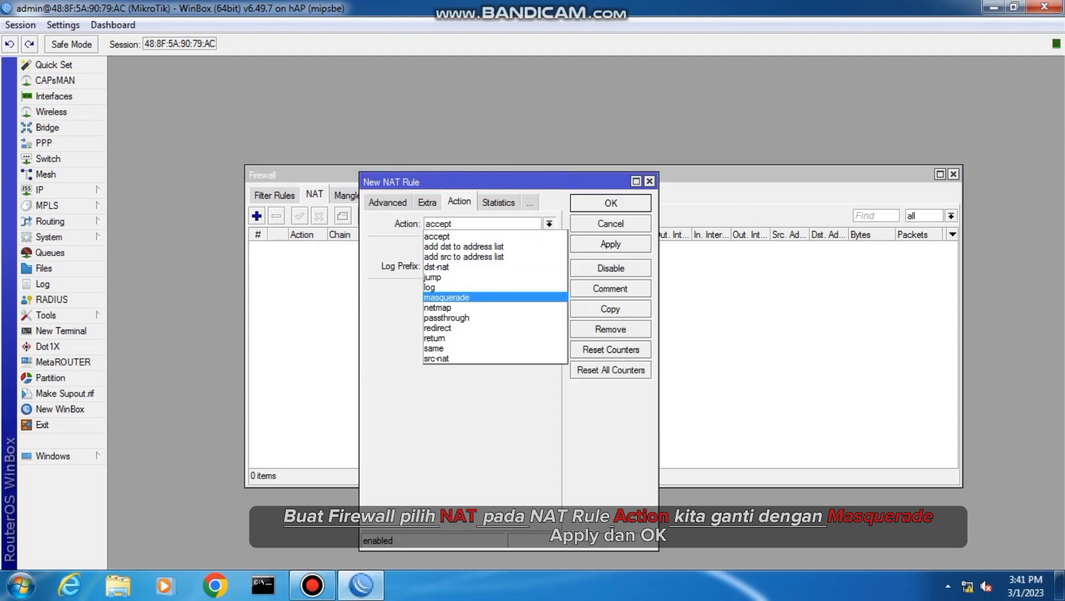
left_click(462, 297)
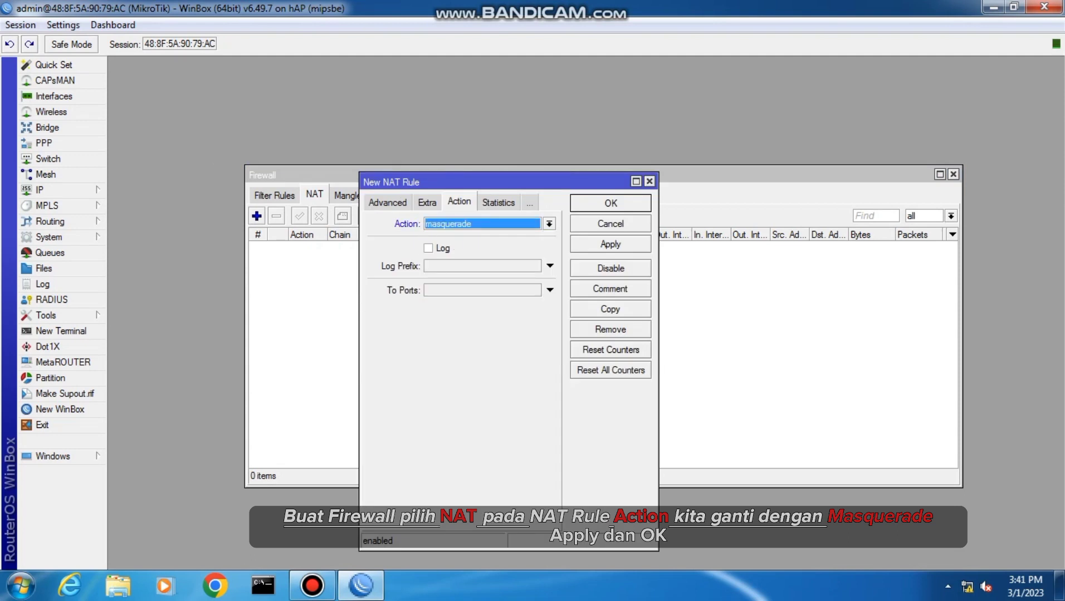
left_click(610, 244)
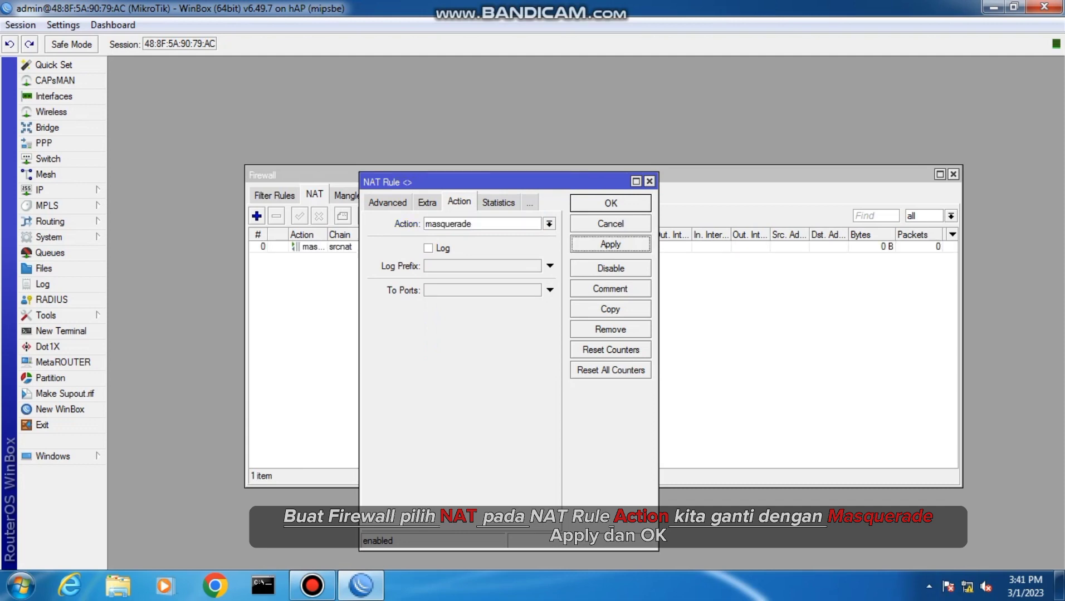
left_click(610, 203)
Set the default wireless security profile to dynamic keys mode with WPA PSK and WPA2 PSK authentication
left_click(51, 112)
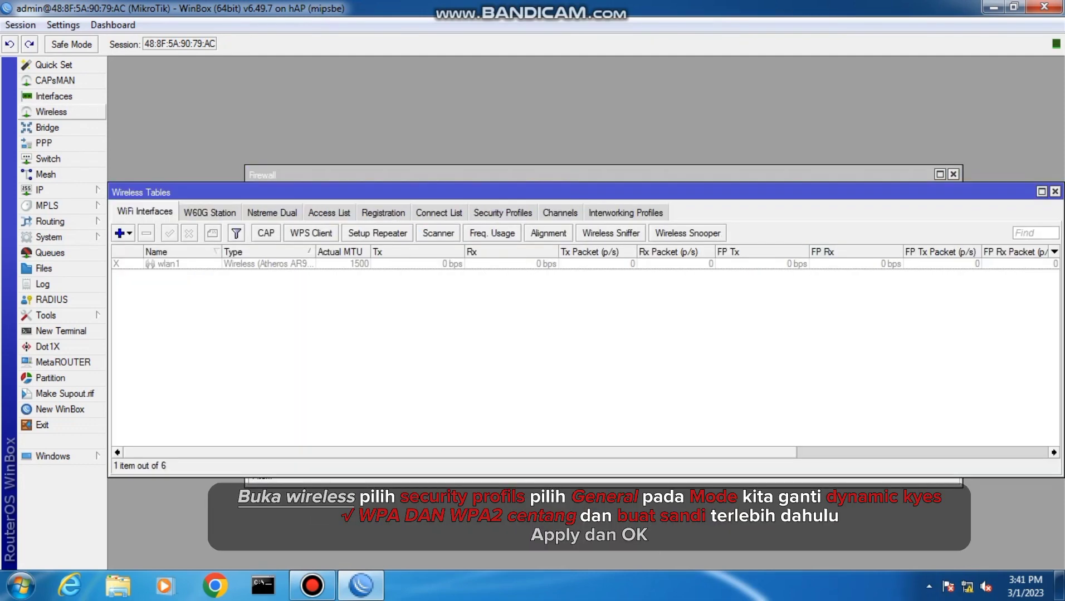
left_click(503, 213)
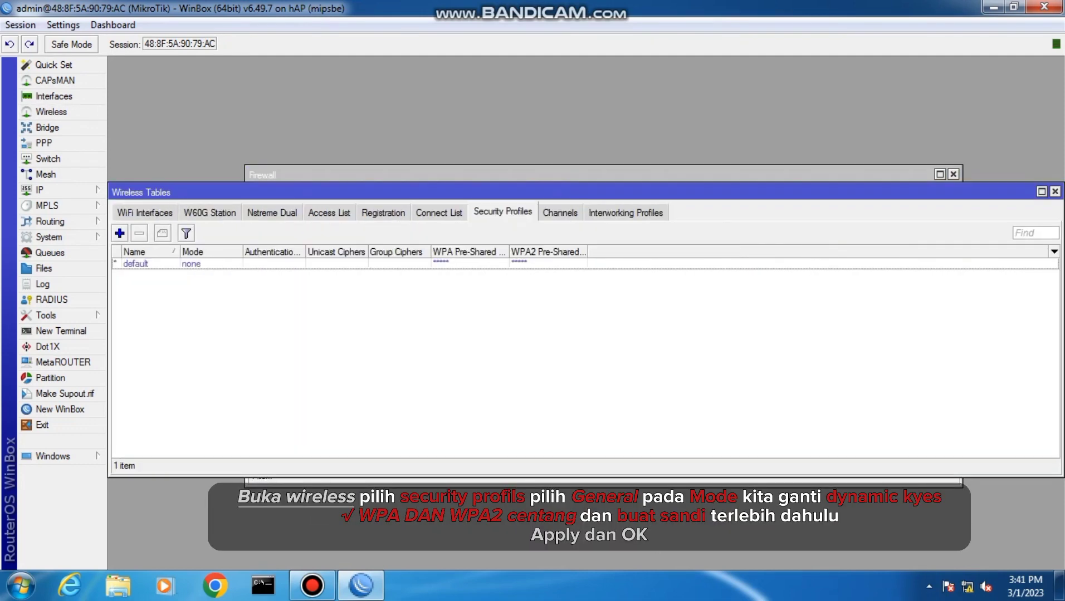
left_click(136, 264)
double_click(135, 264)
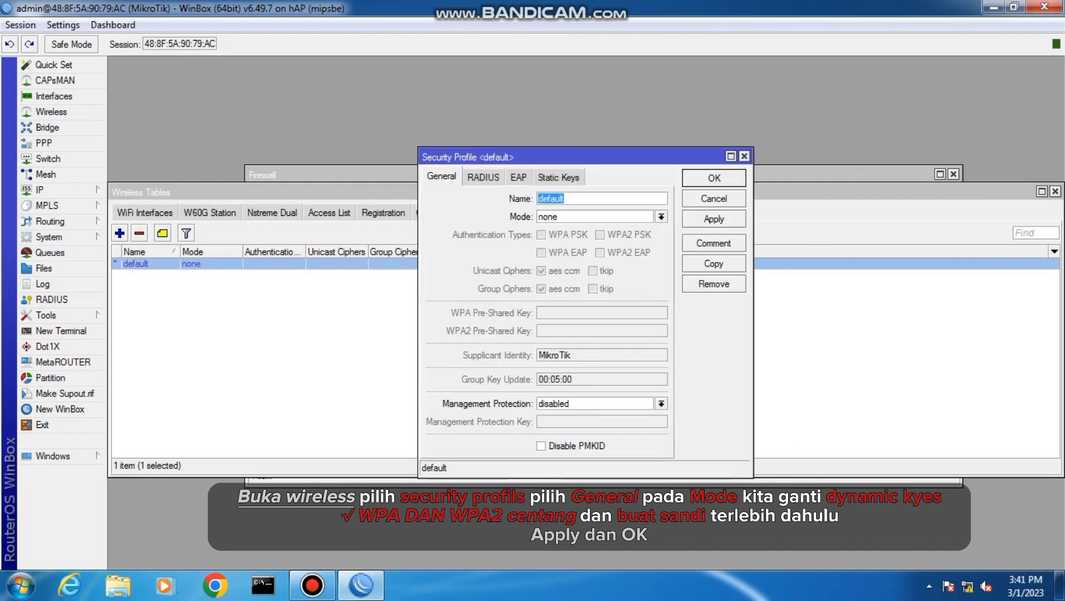
left_click(661, 217)
left_click(566, 230)
left_click(599, 235)
left_click(541, 235)
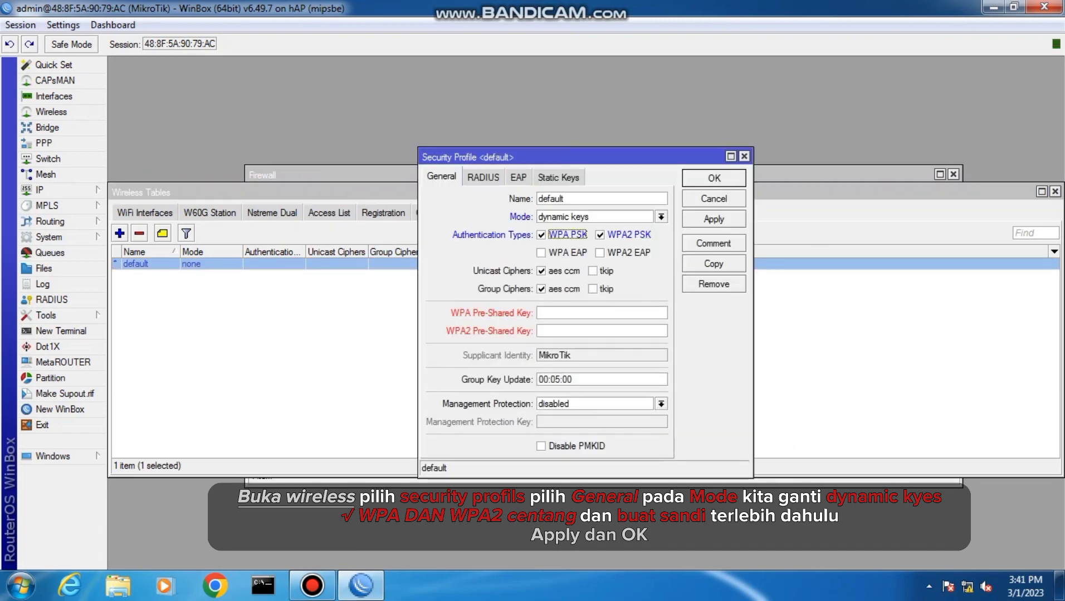
Enter the WPA and WPA2 pre-shared keys in the default security profile and save it
left_click(579, 313)
type("*********")
left_click(579, 331)
type("*********")
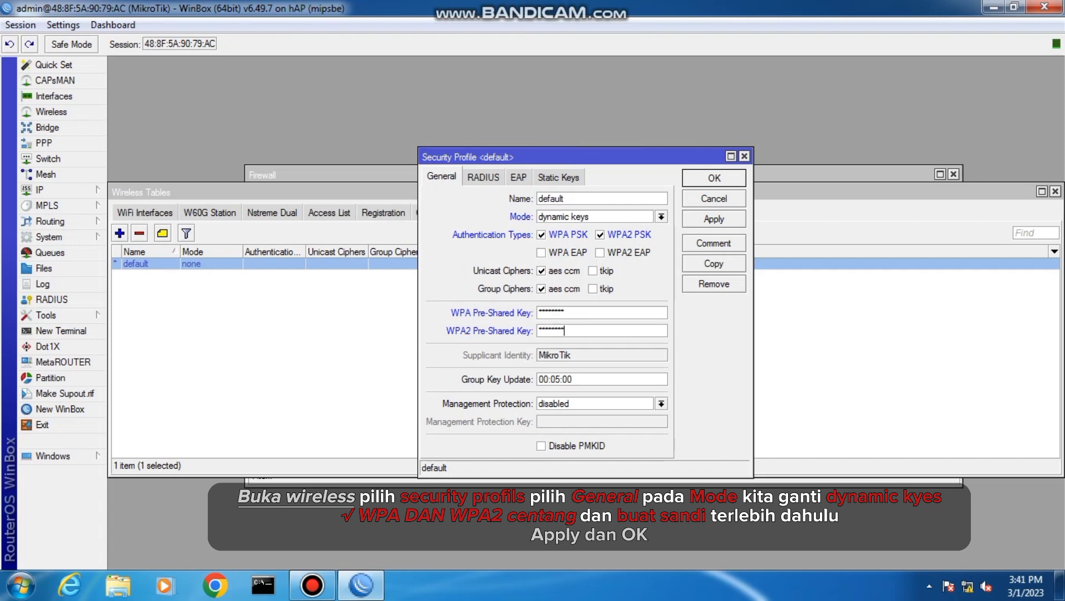
left_click(714, 219)
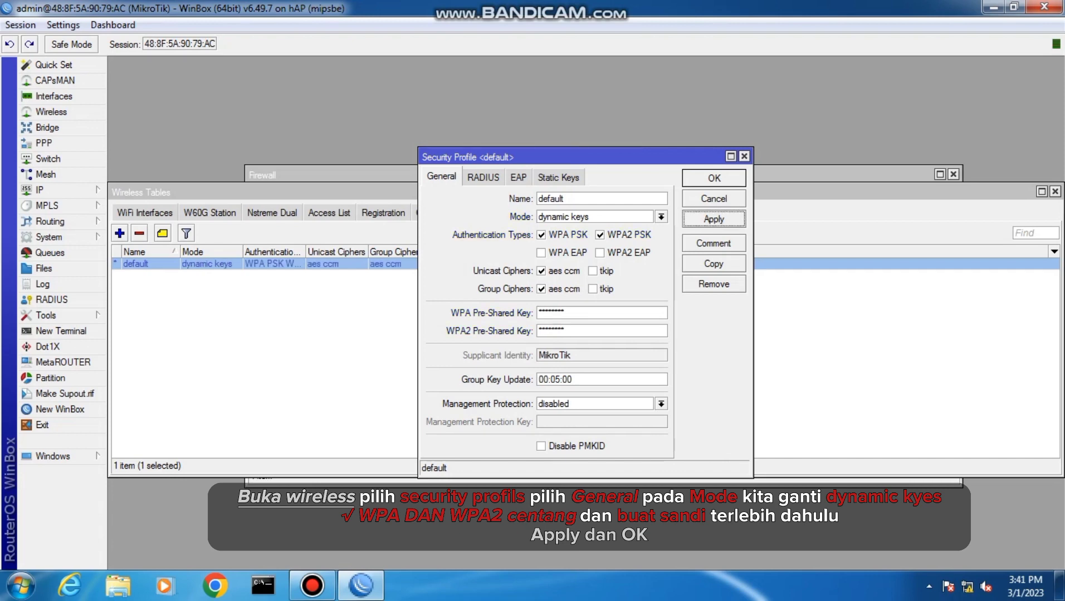
left_click(713, 179)
Set the wlan1 wireless interface to ap bridge mode with a frequency of 2442 MHz
left_click(145, 212)
double_click(168, 264)
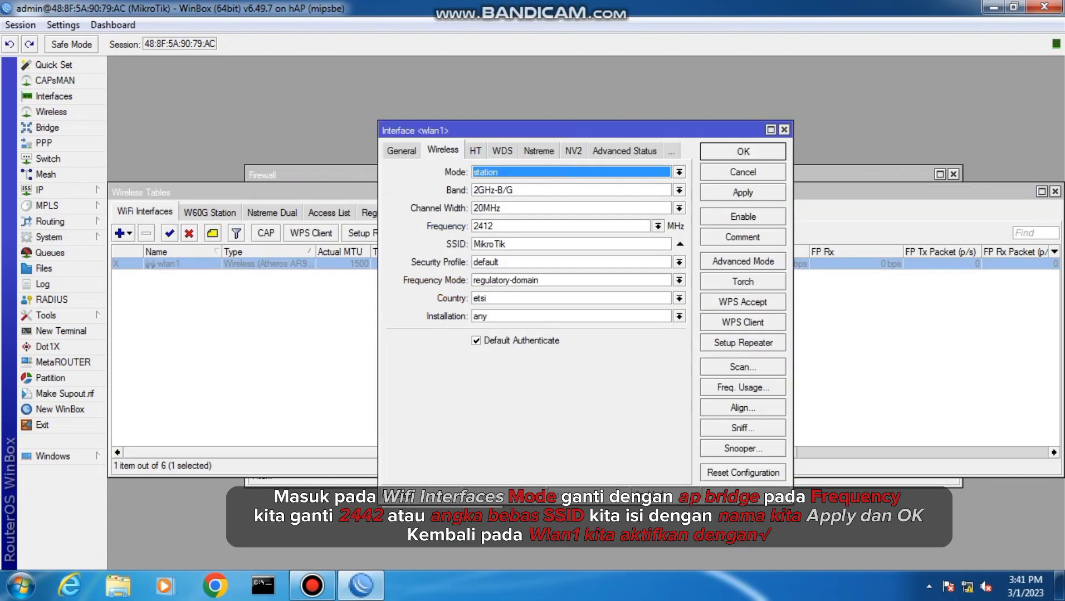
left_click(679, 172)
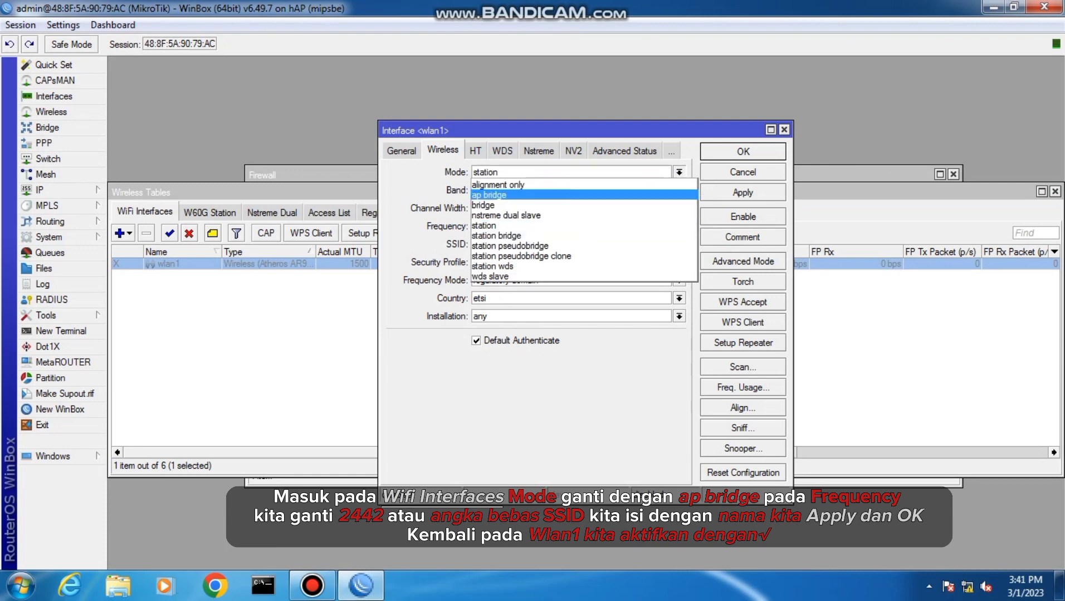
left_click(579, 194)
left_click(658, 227)
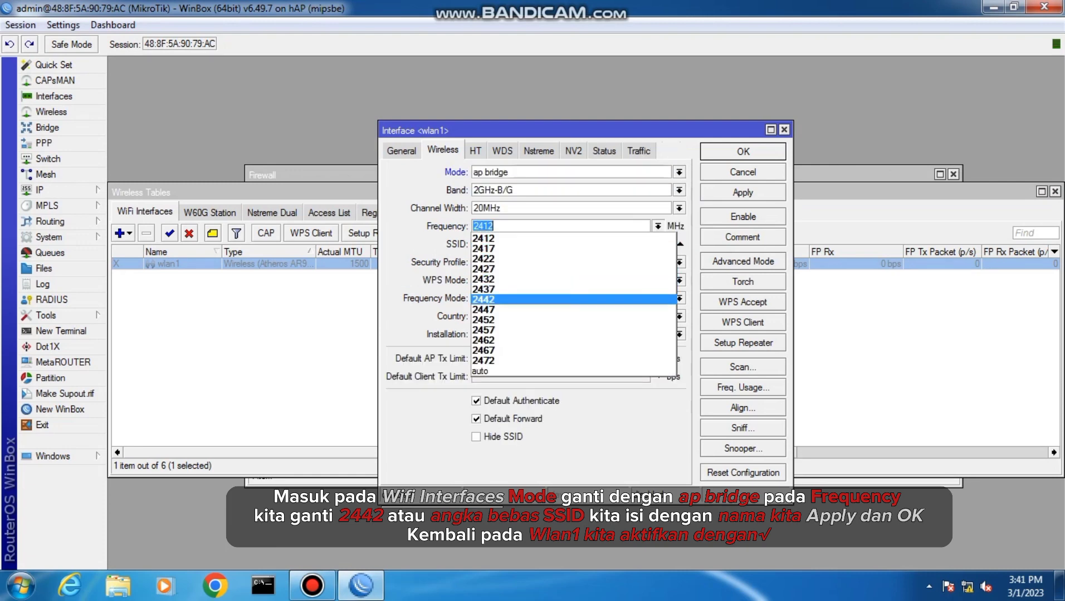
left_click(579, 300)
Replace the SSID of wlan1 with the personalised network name and save the interface settings
left_click(506, 244)
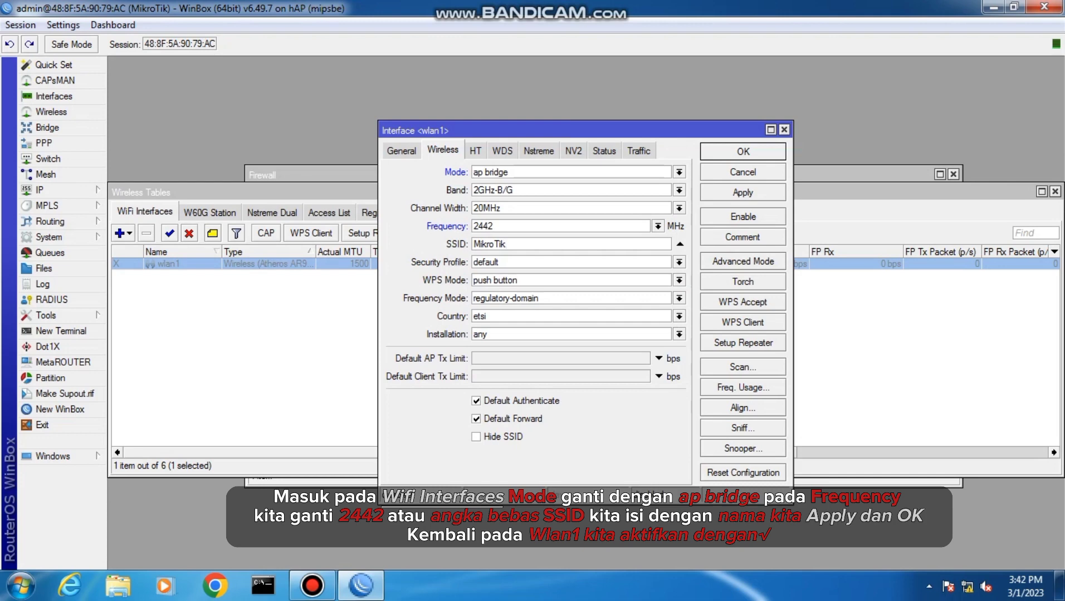
key("BackSpace")
key("BackSpace")
key("BackSpace")
key("BackSpace")
key("BackSpace")
key("BackSpace")
key("BackSpace")
key("BackSpace")
type("yunita@ProxyUKK")
left_click(743, 193)
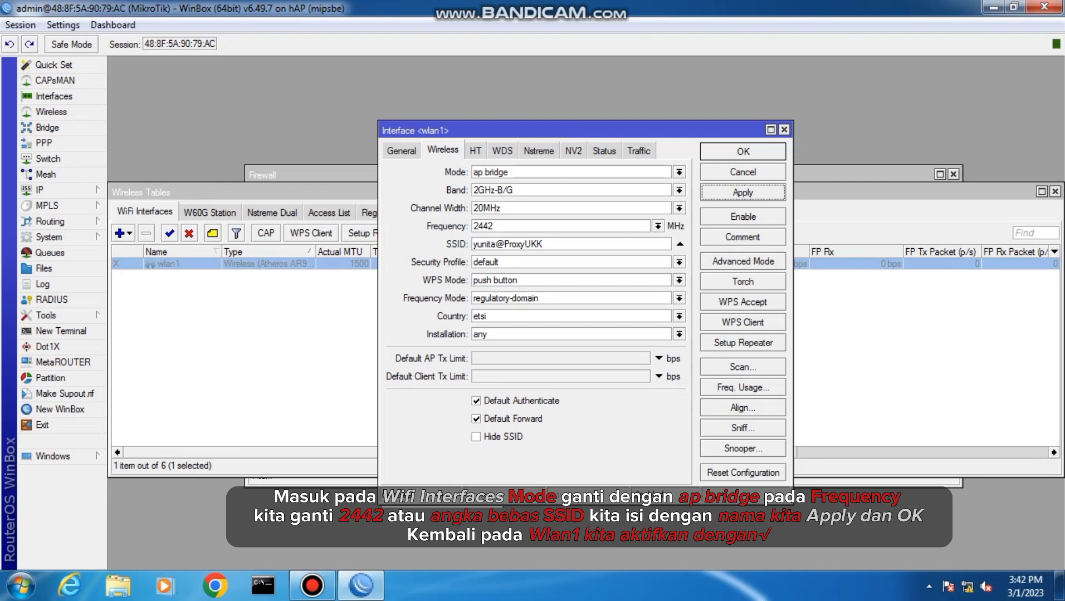
left_click(742, 151)
Enable the wlan1 wireless interface
left_click(170, 233)
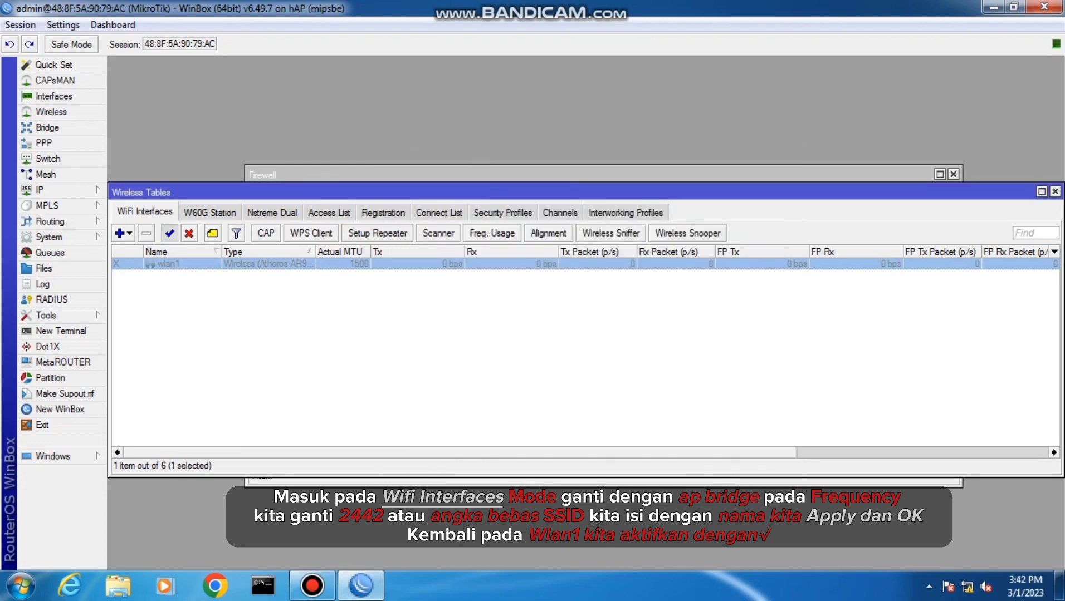
left_click(267, 334)
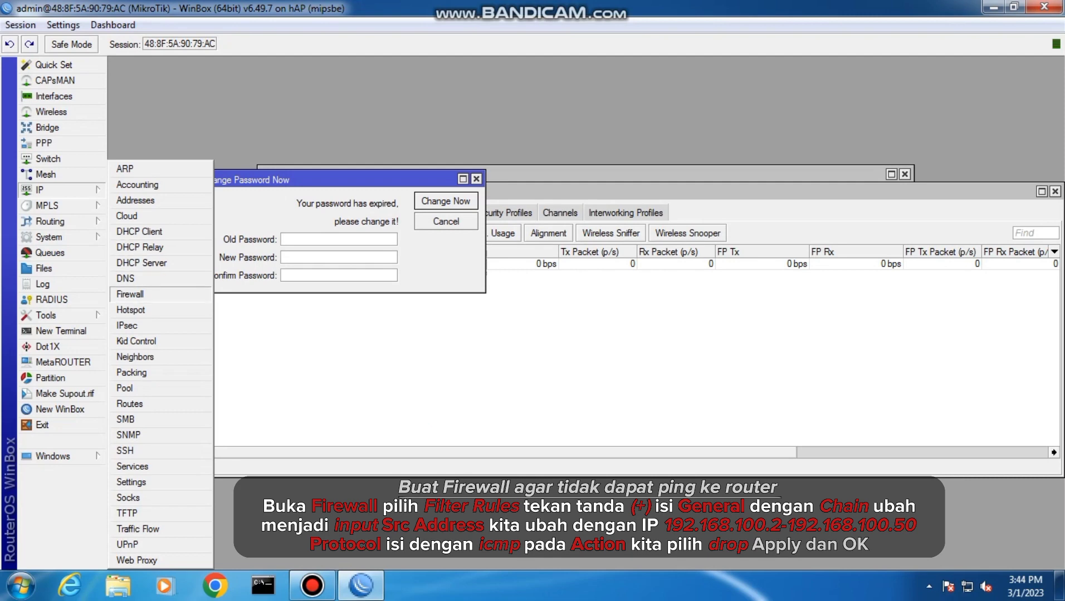
left_click(130, 294)
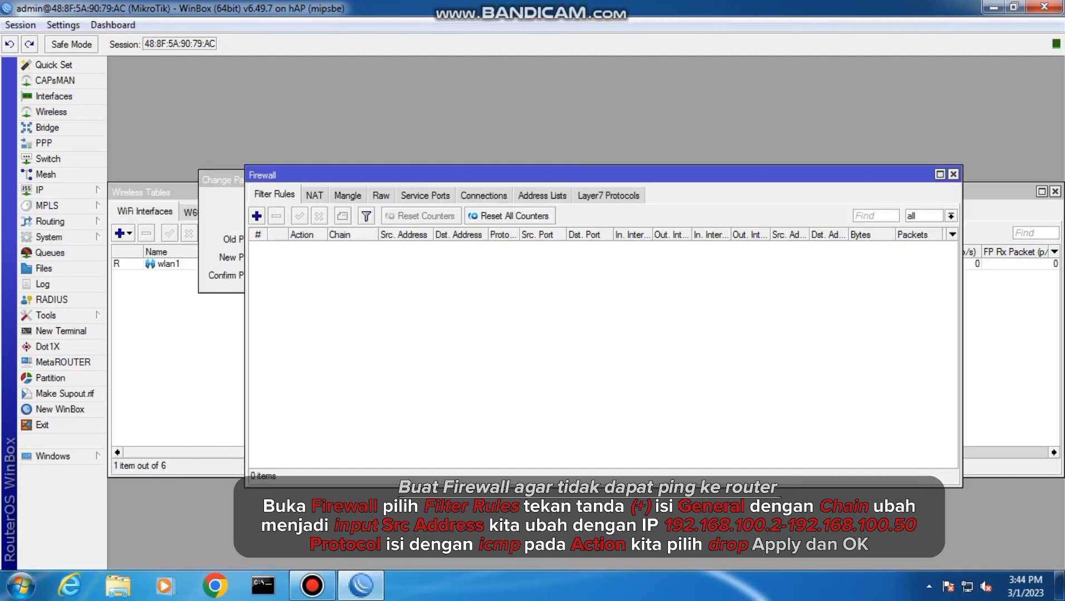
Add a firewall filter rule with the chain input and source address range 192.168.100.2-192.168.100.50
left_click(257, 216)
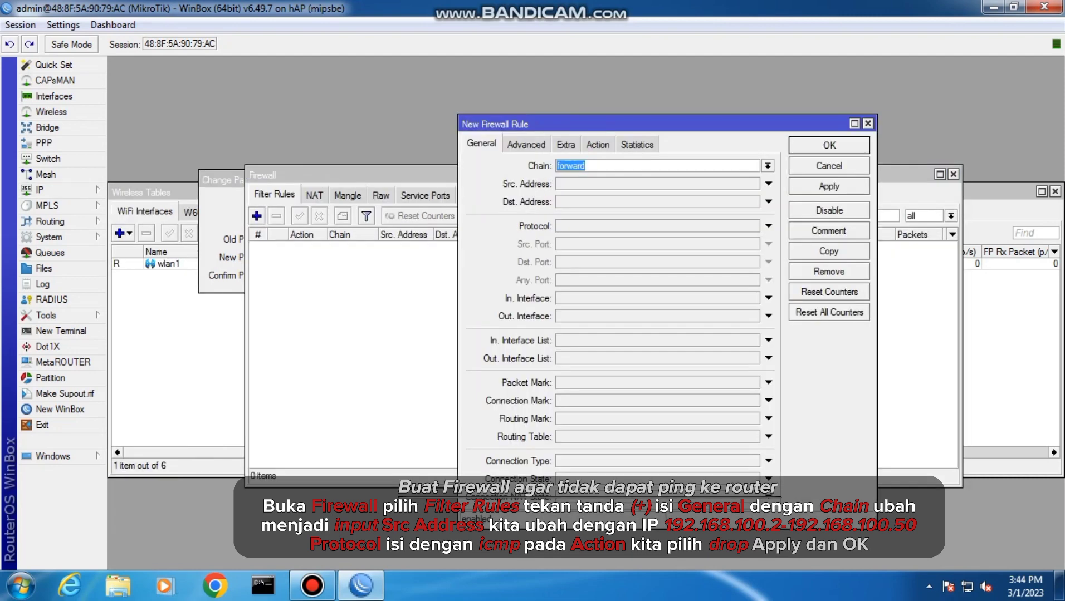
left_click(768, 166)
left_click(671, 188)
left_click(768, 184)
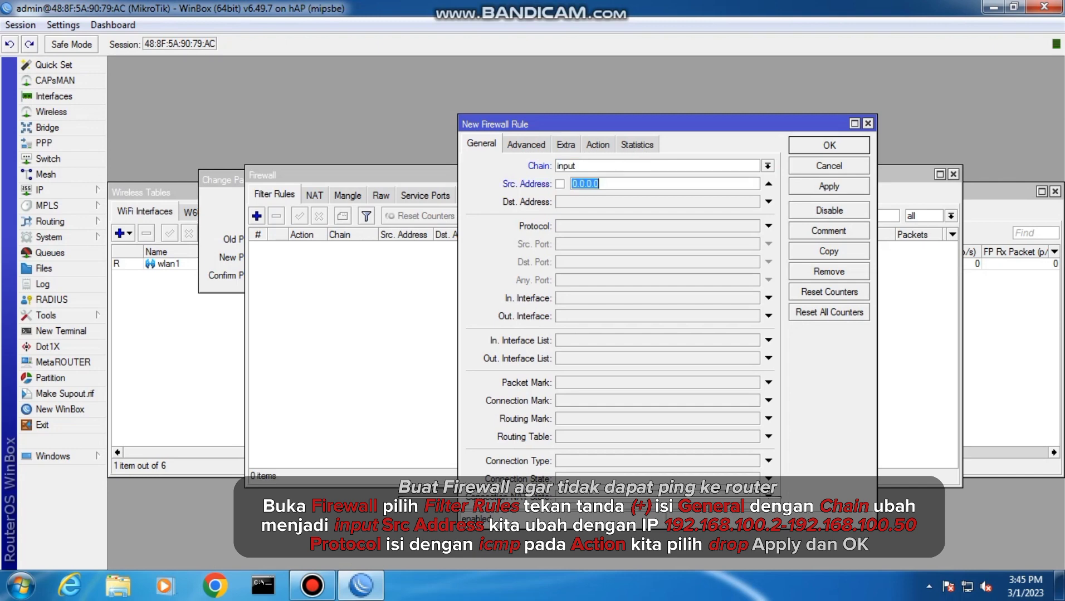
type("192.168.")
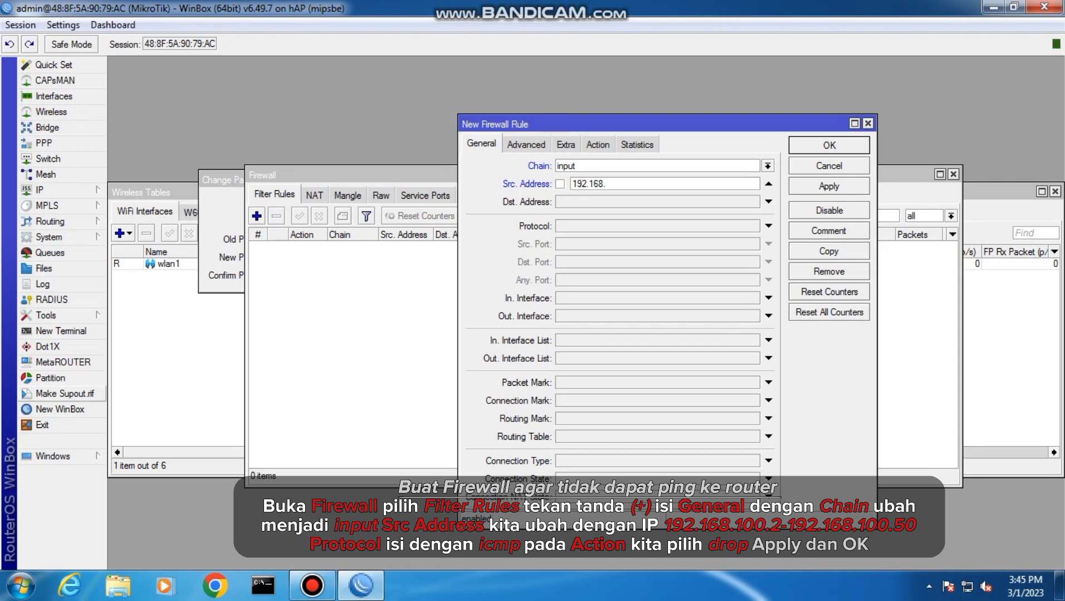
type("100.2-192.168.100.50")
Set the filter rule's protocol to icmp and its action to drop, and save the rule
left_click(657, 226)
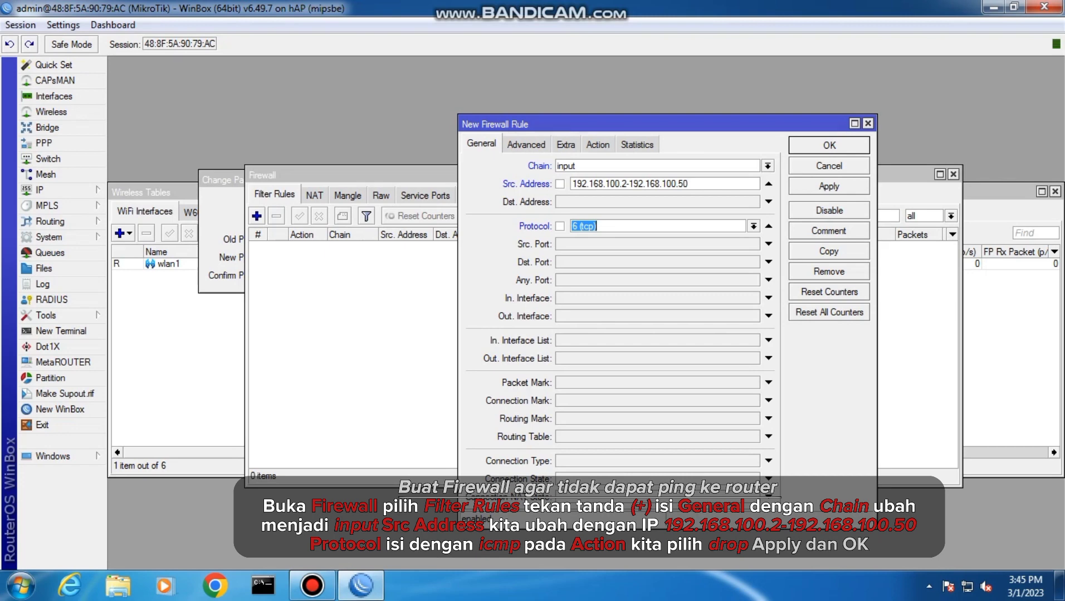
left_click(657, 226)
left_click(754, 226)
left_click(658, 239)
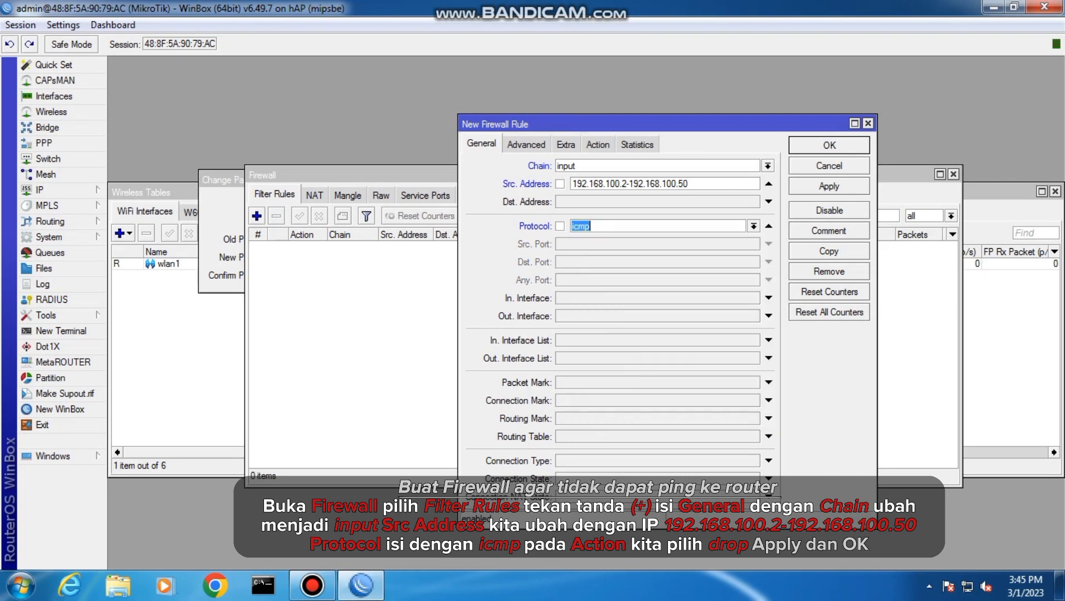
left_click(598, 145)
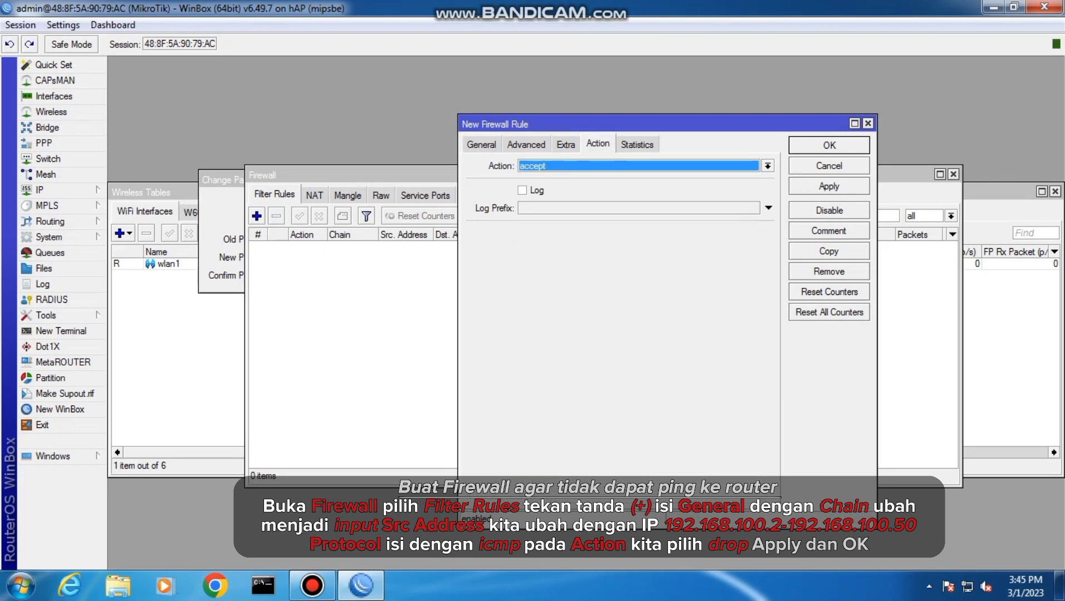
left_click(767, 166)
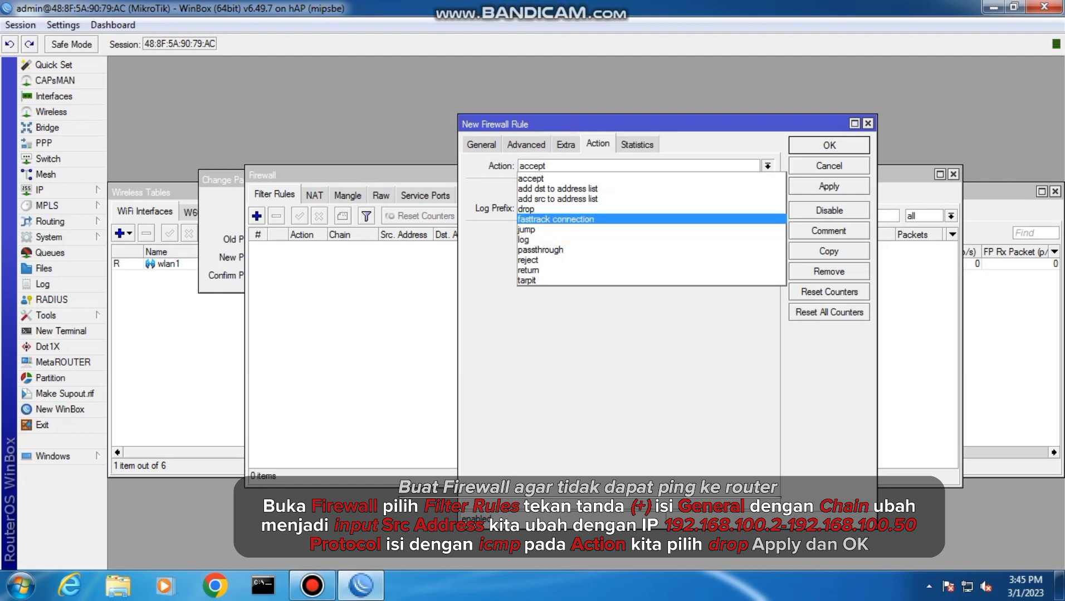
left_click(650, 209)
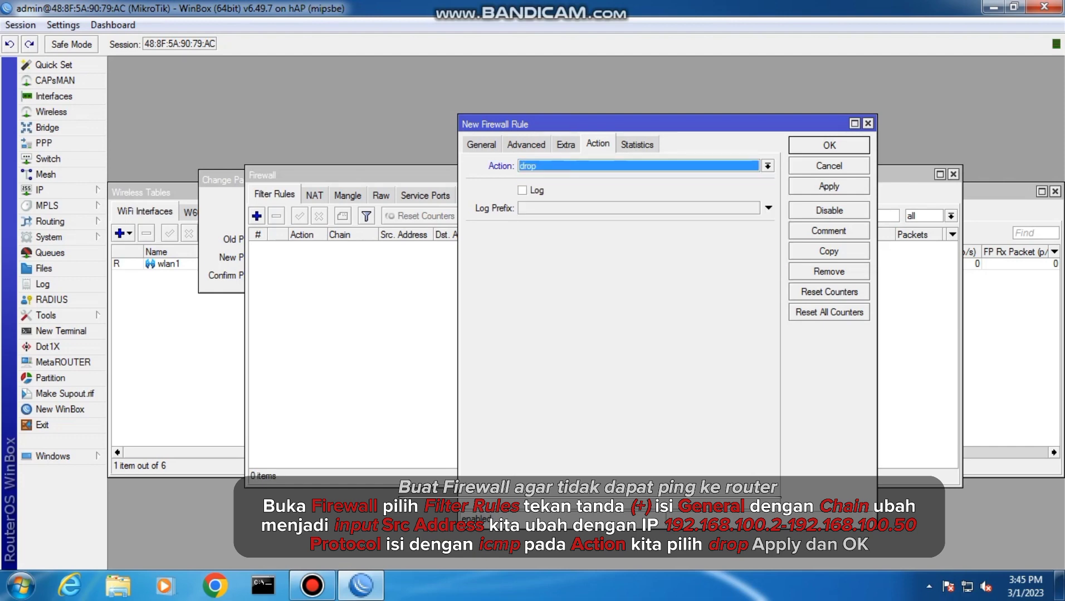
left_click(829, 186)
left_click(829, 145)
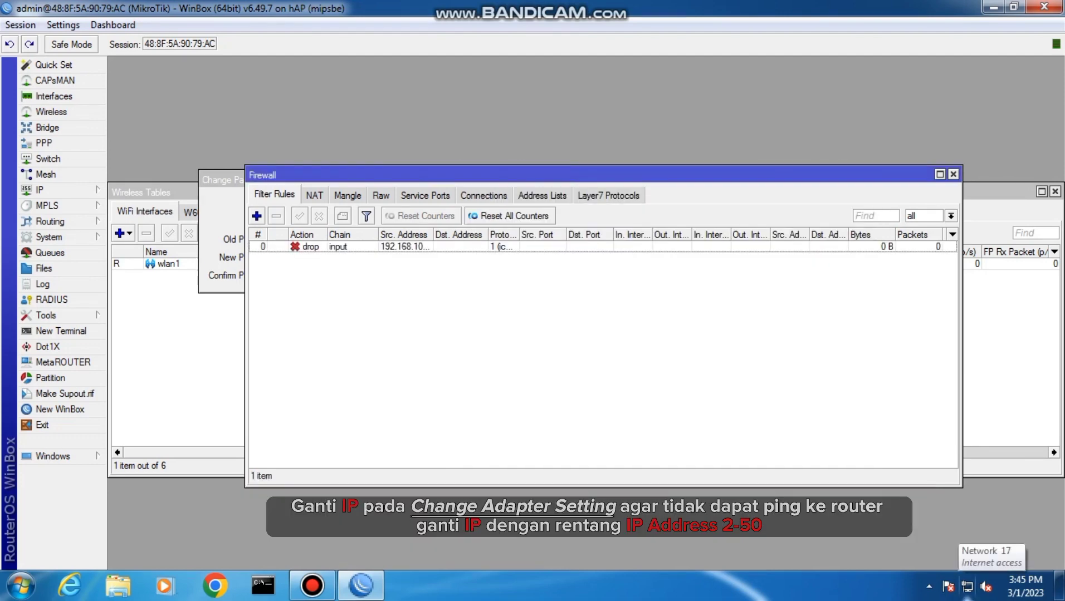
Open the properties of the Local Area Connection adapter in the Windows network settings
left_click(968, 586)
left_click(947, 547)
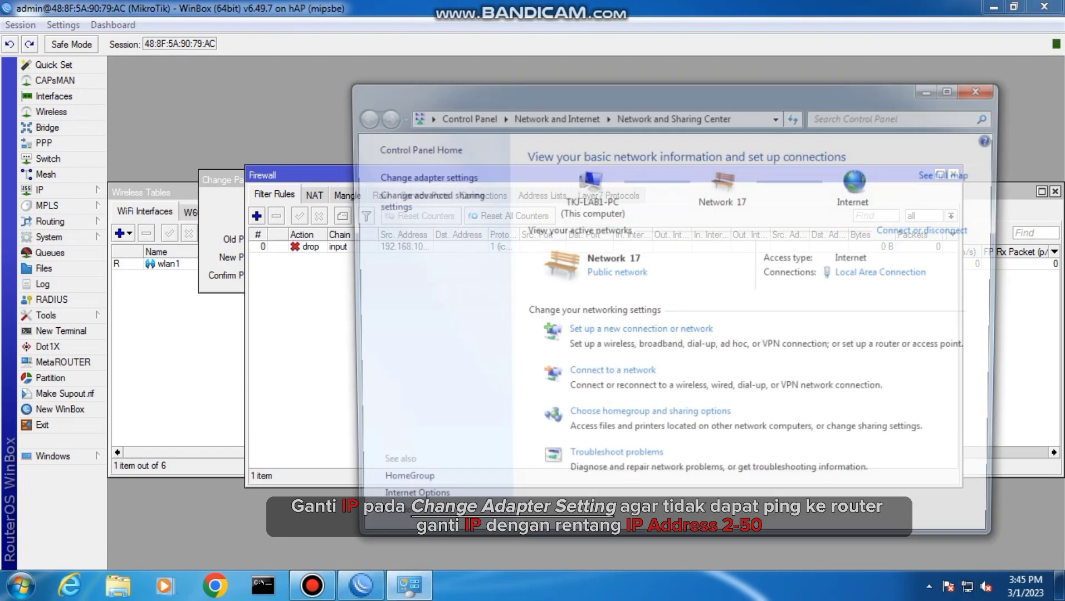
left_click(426, 177)
double_click(435, 180)
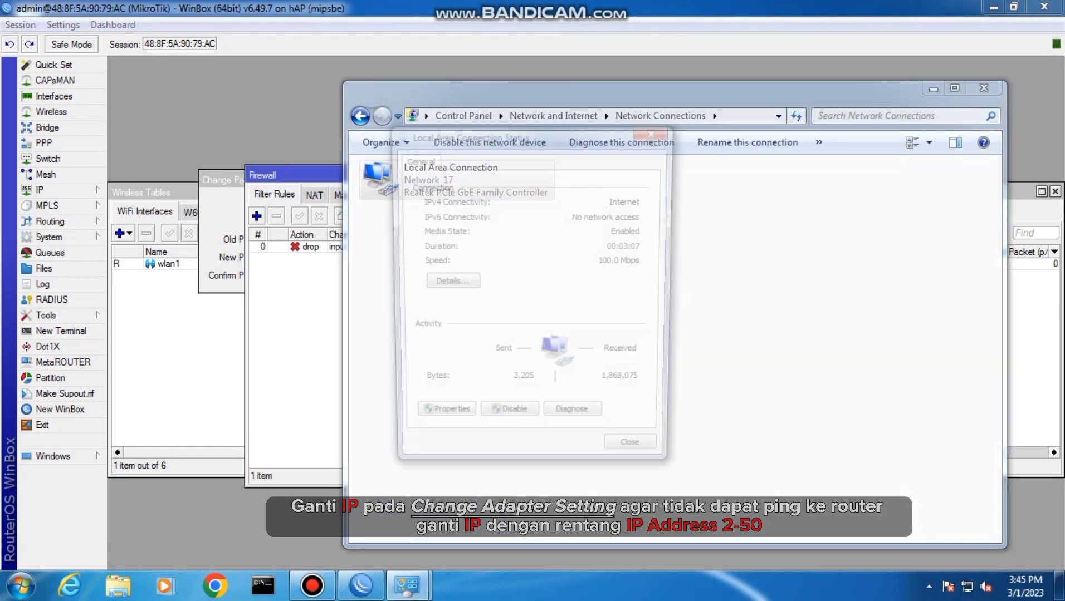
left_click(447, 408)
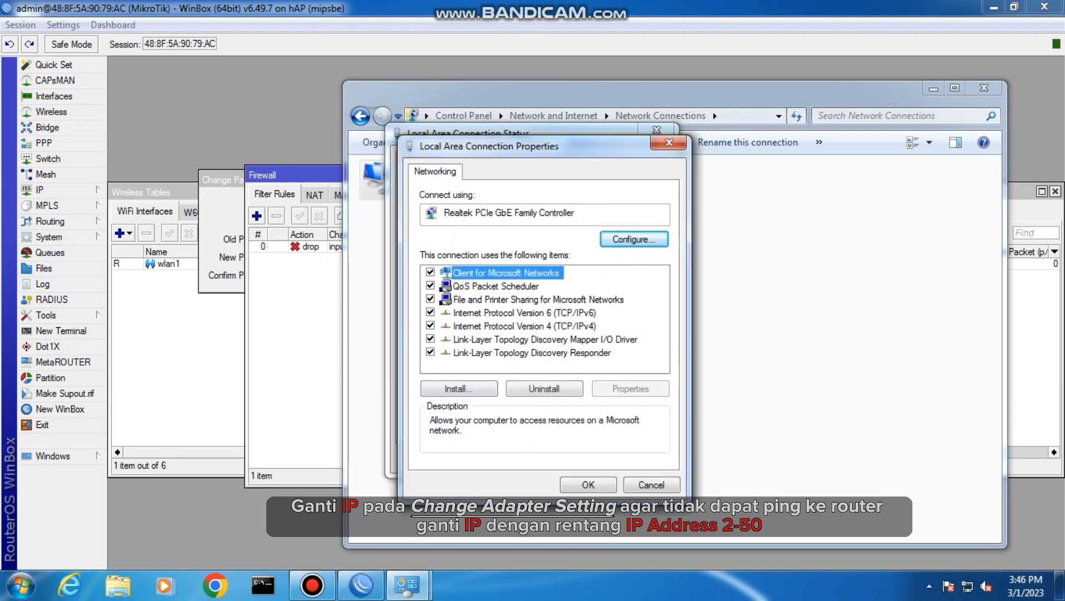
left_click(524, 327)
left_click(588, 485)
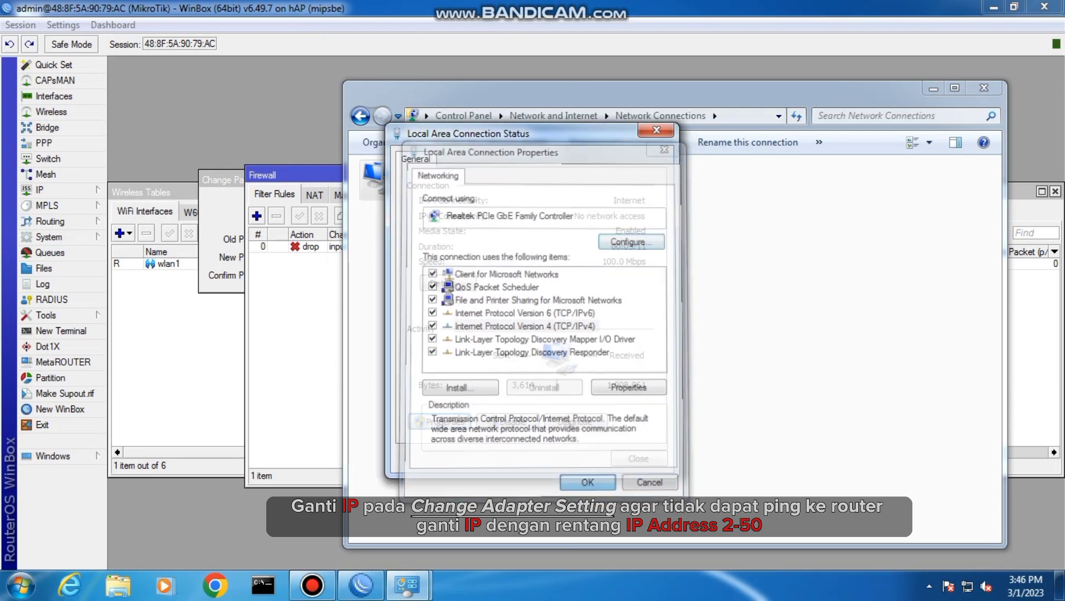
left_click(440, 422)
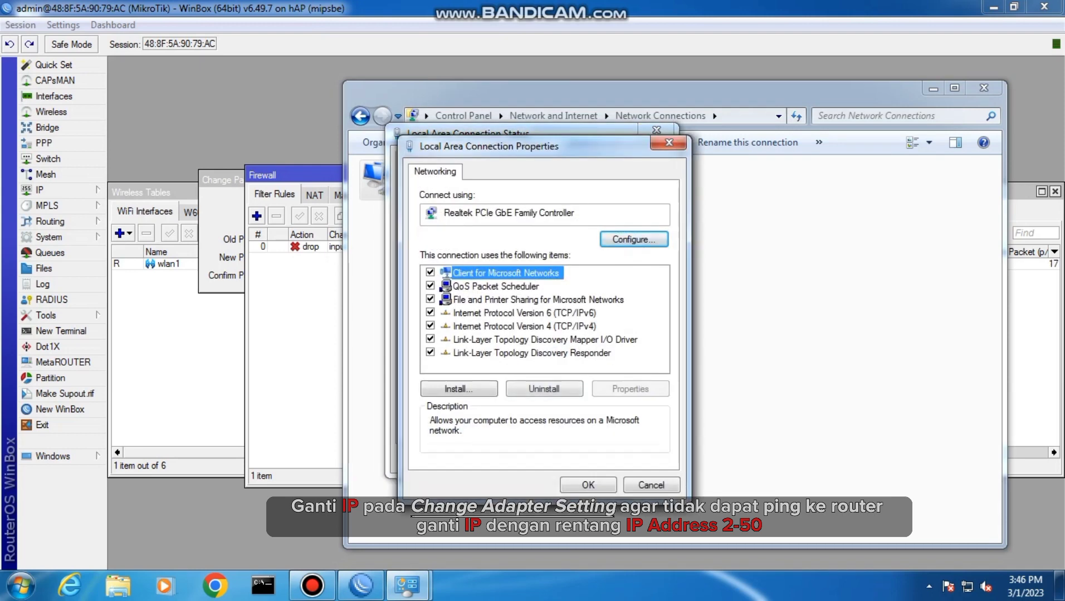
Set the adapter's static IPv4 address to 192.168.100.2 and confirm the TCP/IPv4 settings
double_click(524, 326)
left_click(683, 337)
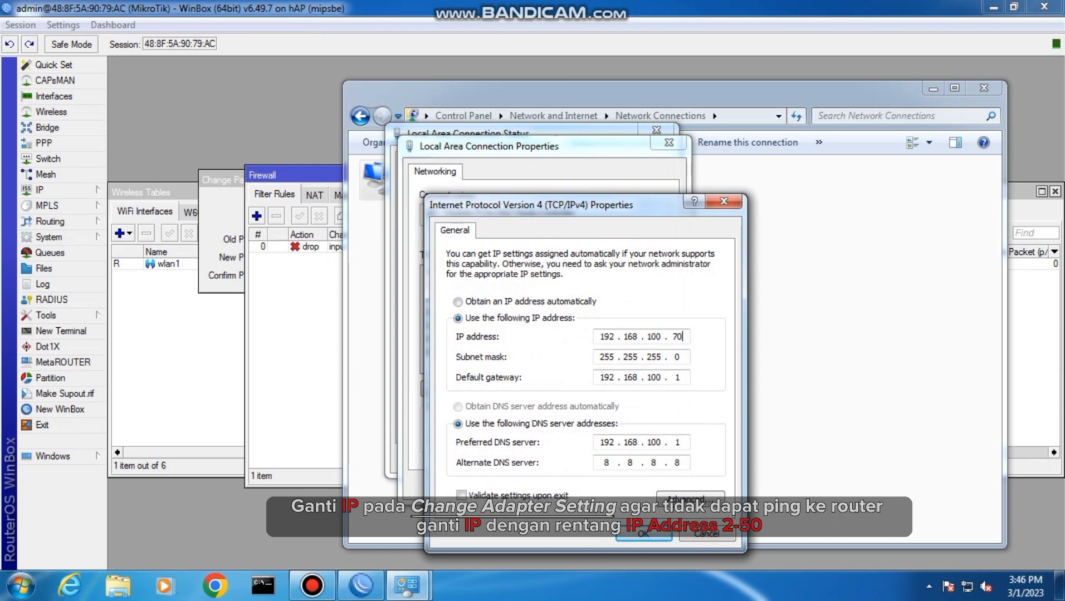
key("BackSpace")
key("BackSpace")
type("2")
key("Return")
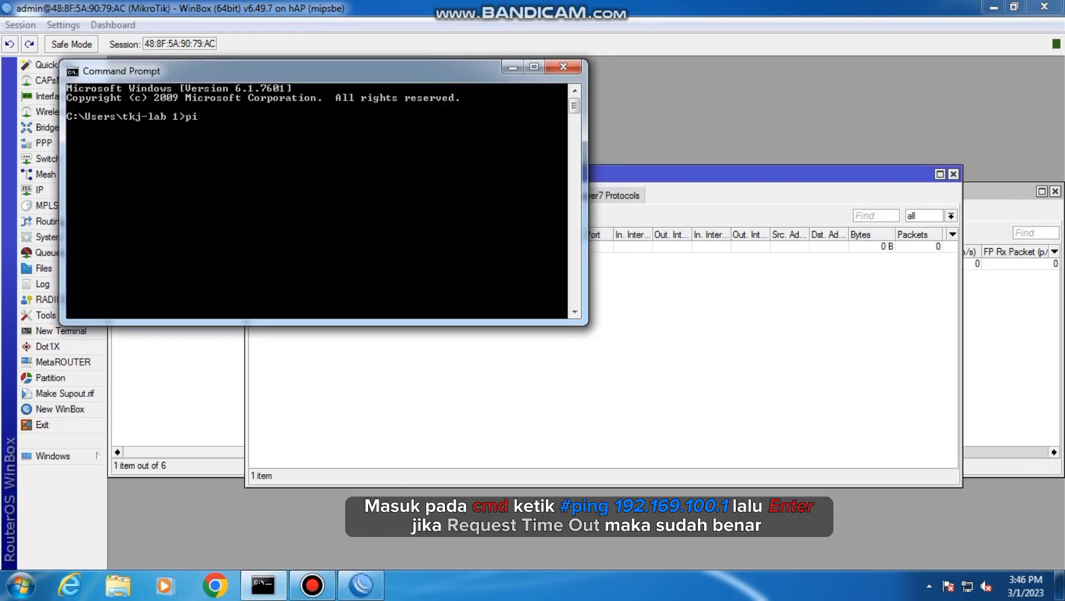
Ping the router at 192.168.100.1 from the Command Prompt, then return to WinBox
type("ng 192.168.100.1")
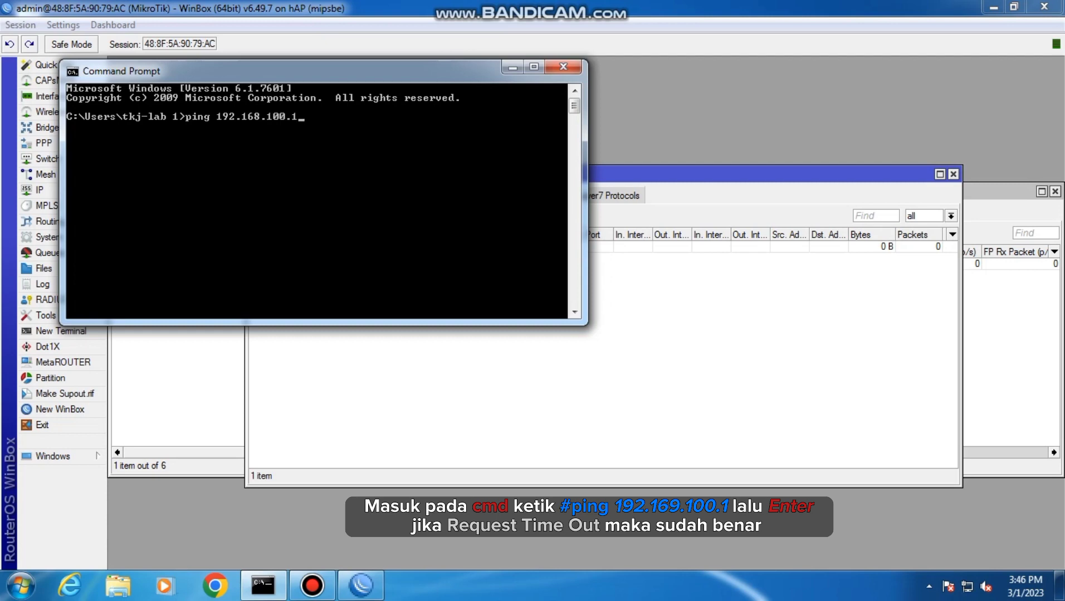
key("Return")
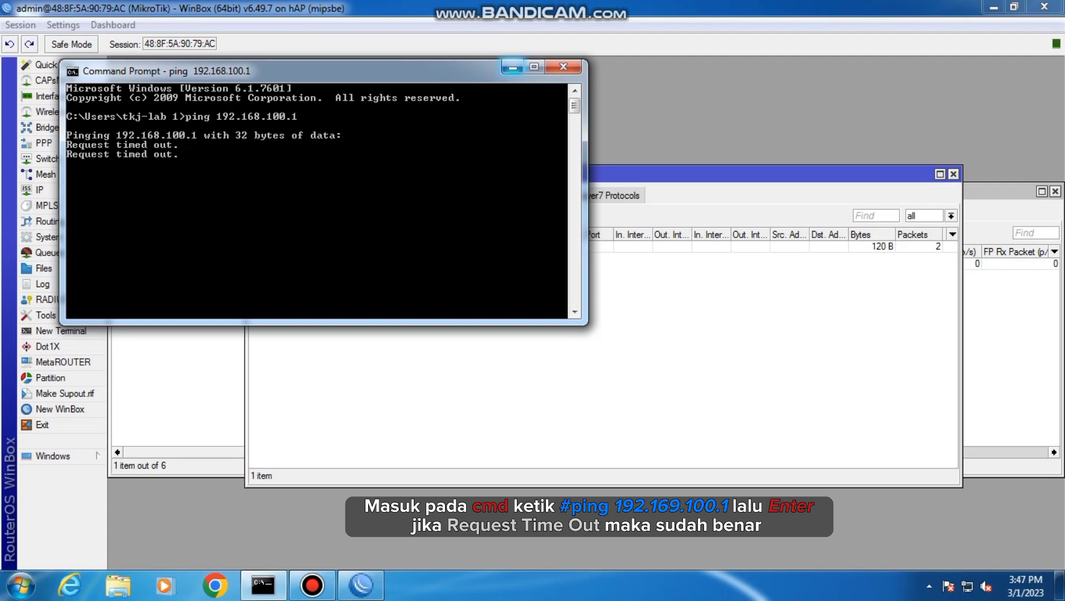
left_click(512, 67)
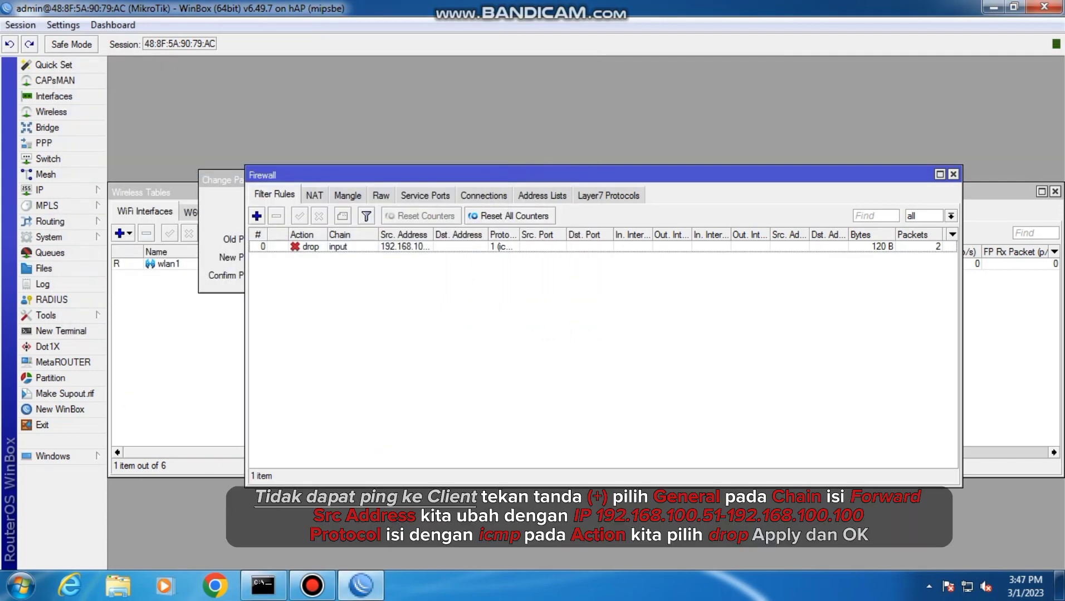
Add a new firewall filter rule with the drop action and the forward chain
left_click(257, 216)
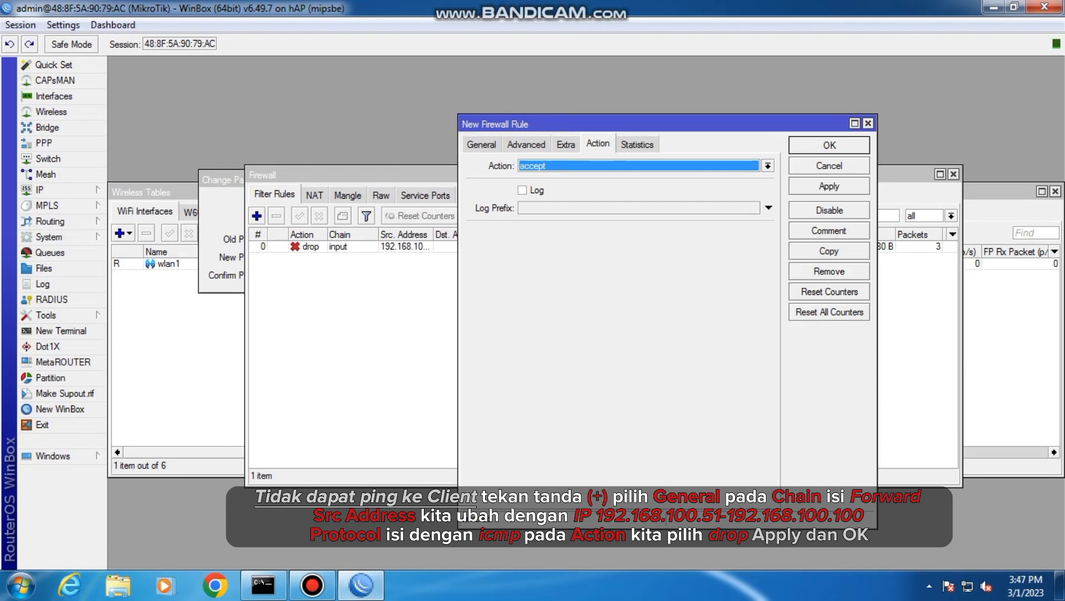
left_click(768, 166)
left_click(528, 210)
left_click(481, 145)
left_click(768, 166)
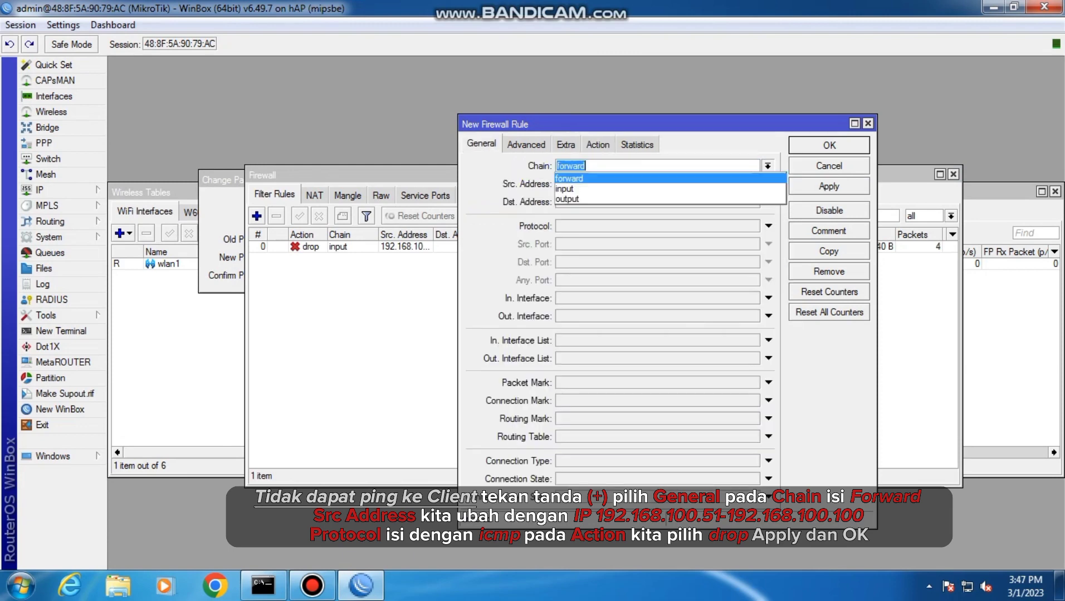
left_click(569, 179)
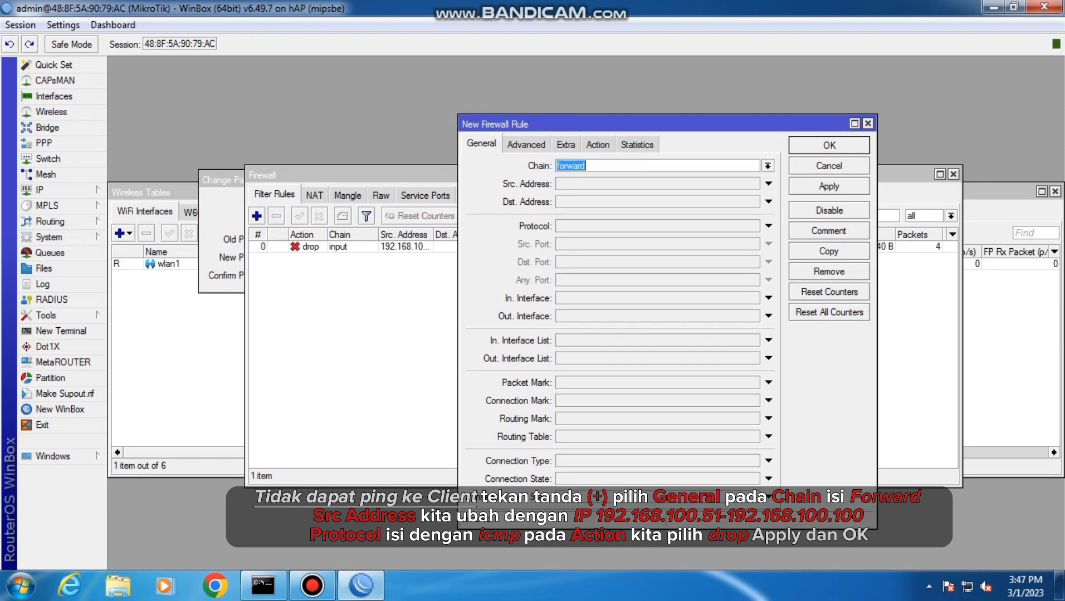
Set the new filter rule's source address to the range 192.168.100.51-192.168.100.100
left_click(585, 184)
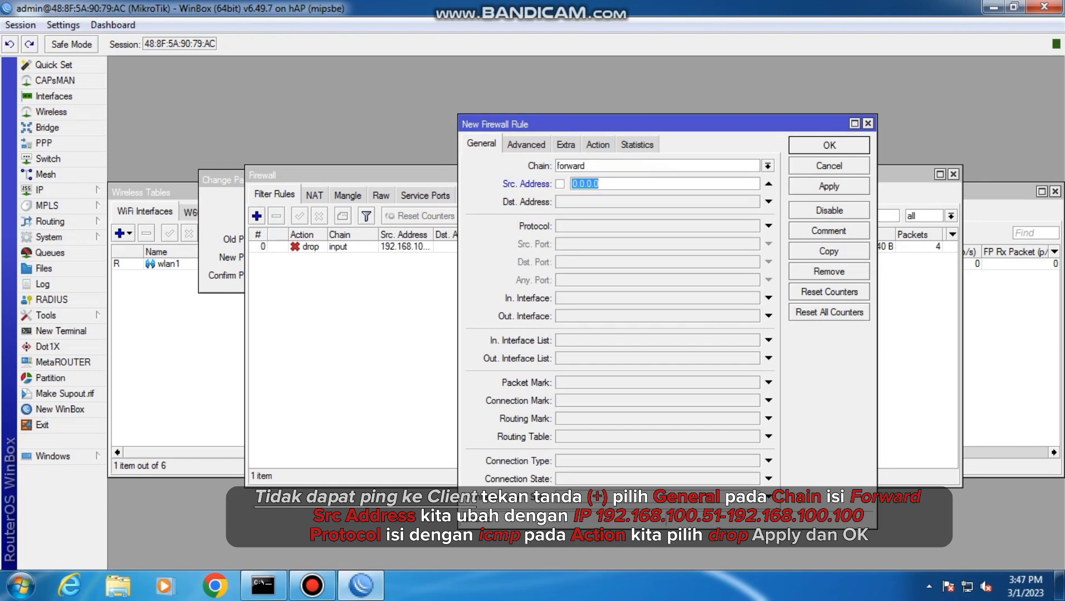
type("192.168.100.51-192.")
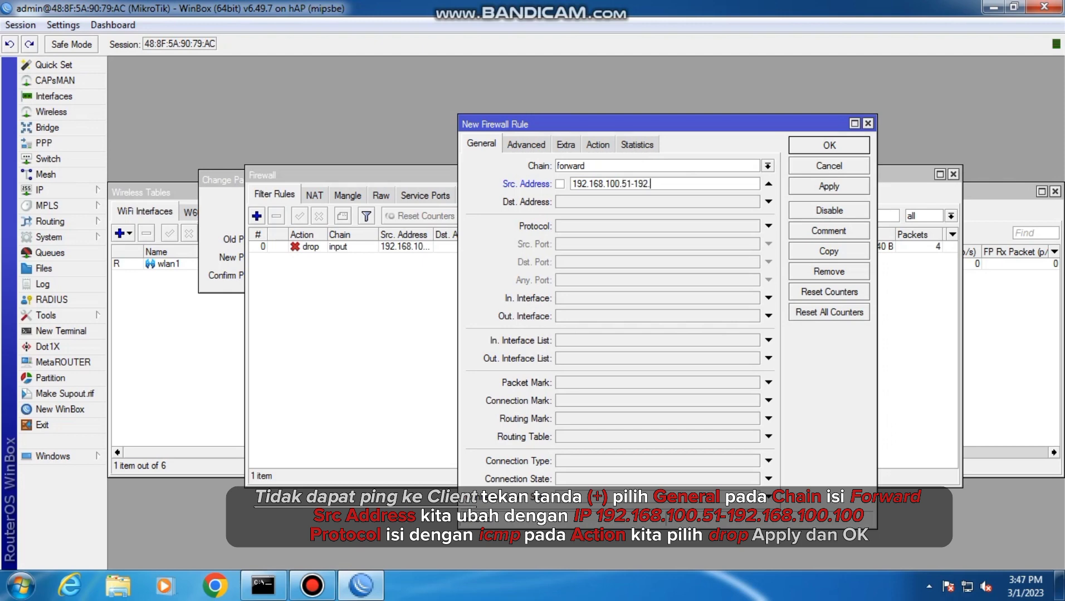
type("168.100.100")
Set the forward rule's protocol to icmp, then apply and save the rule
left_click(768, 226)
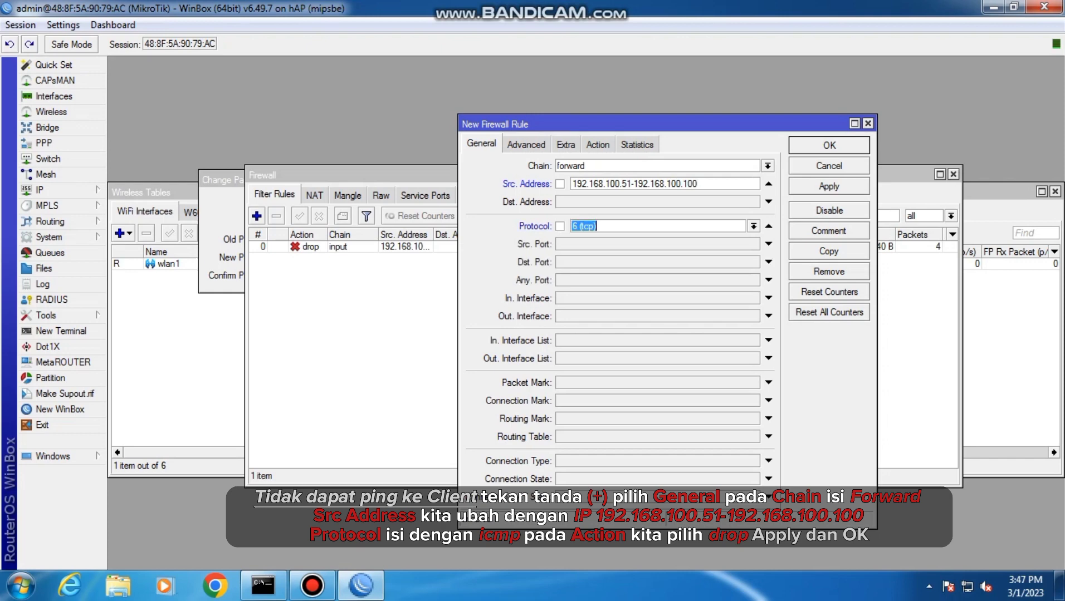
left_click(754, 226)
left_click(663, 239)
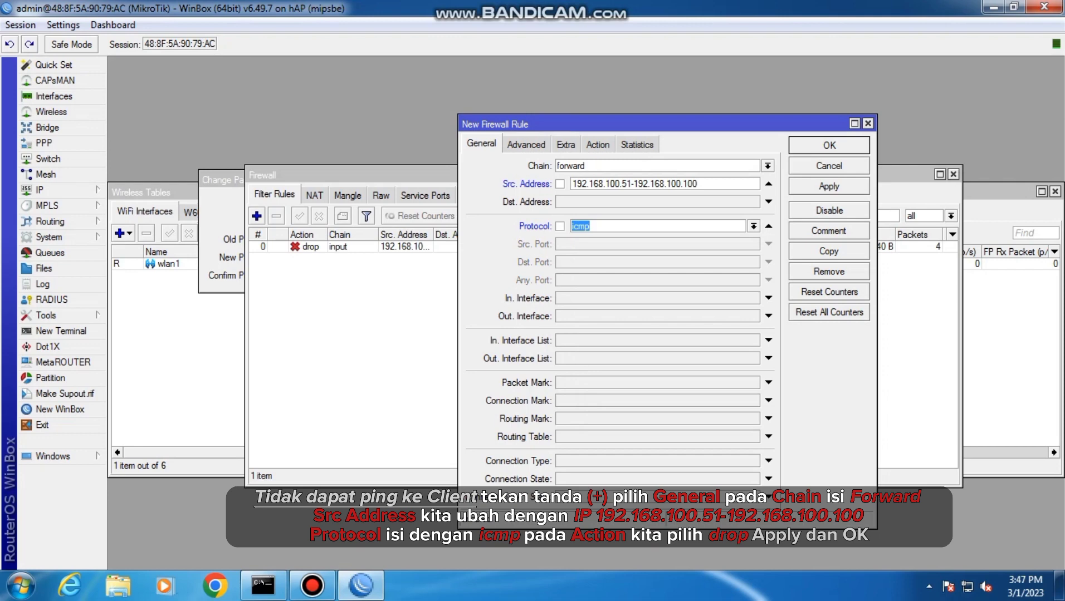
left_click(829, 186)
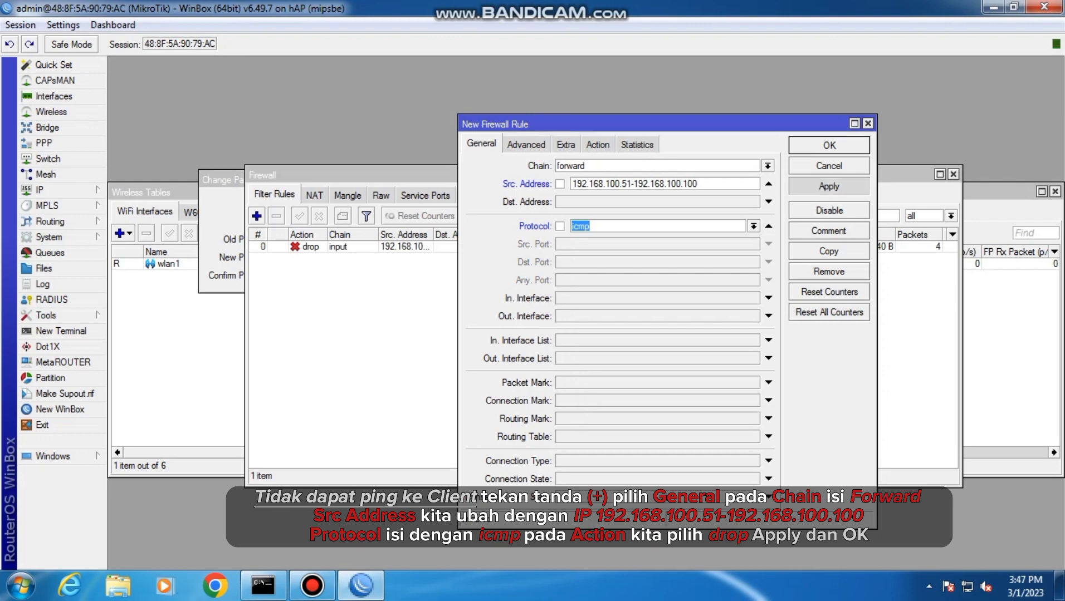
left_click(829, 145)
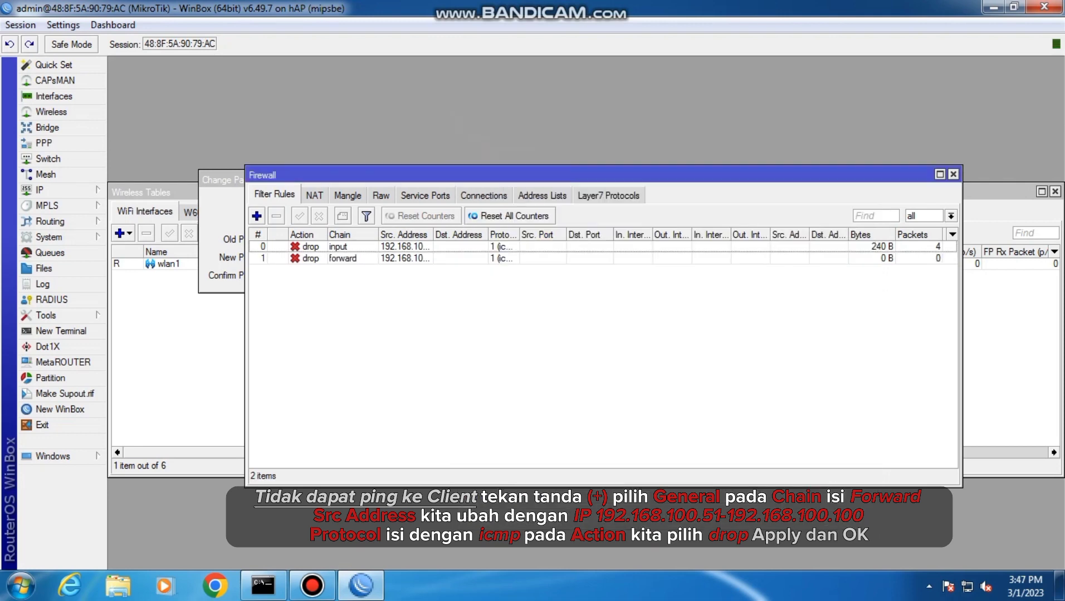
Open the properties of the Local Area Connection adapter from the Windows network connections
left_click(967, 586)
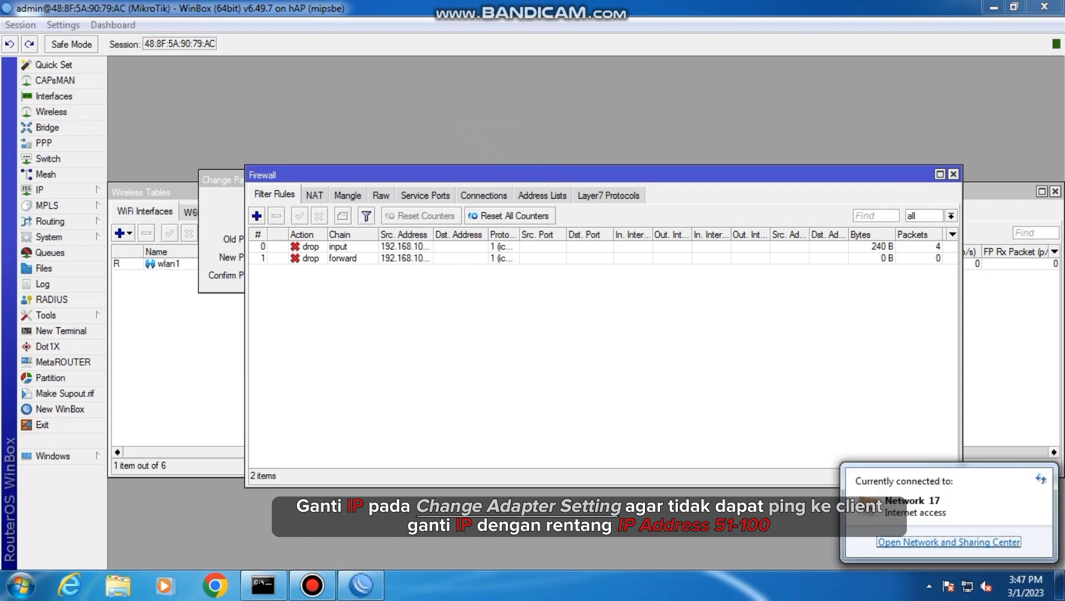
left_click(949, 542)
left_click(421, 176)
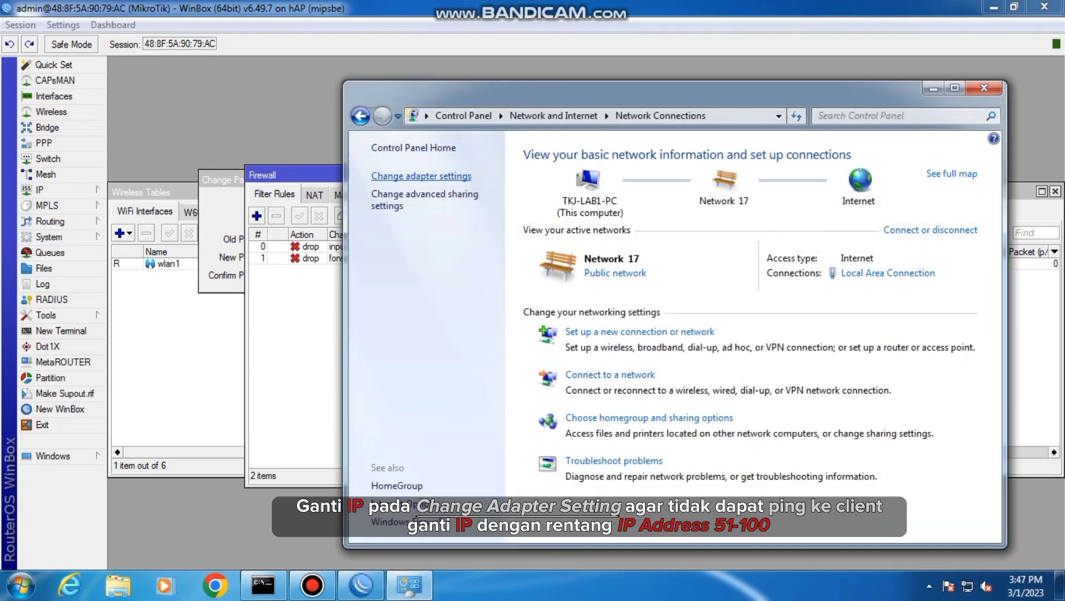
double_click(401, 173)
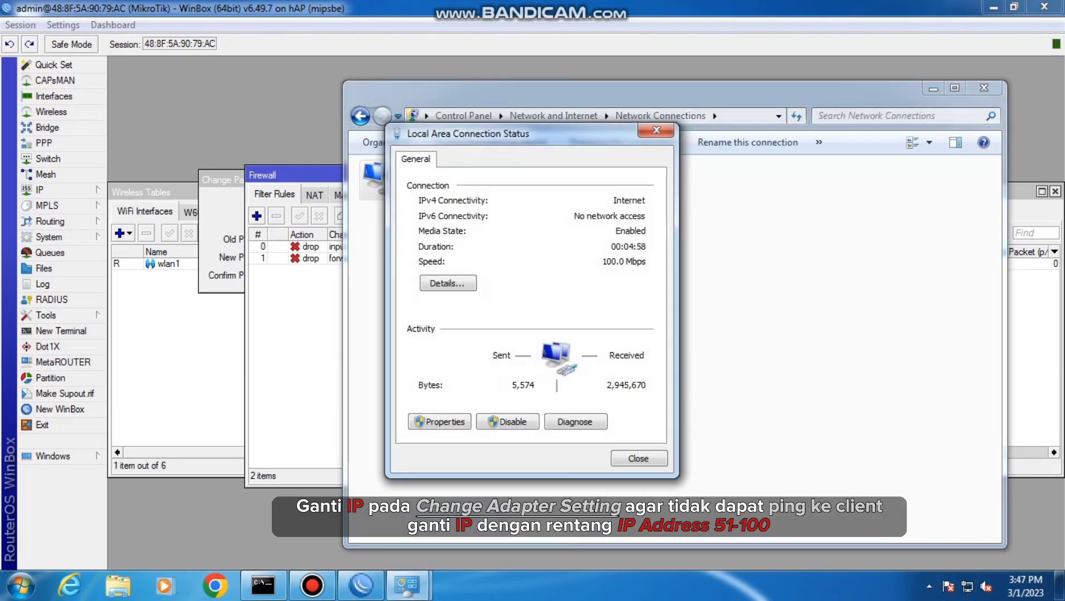
left_click(439, 422)
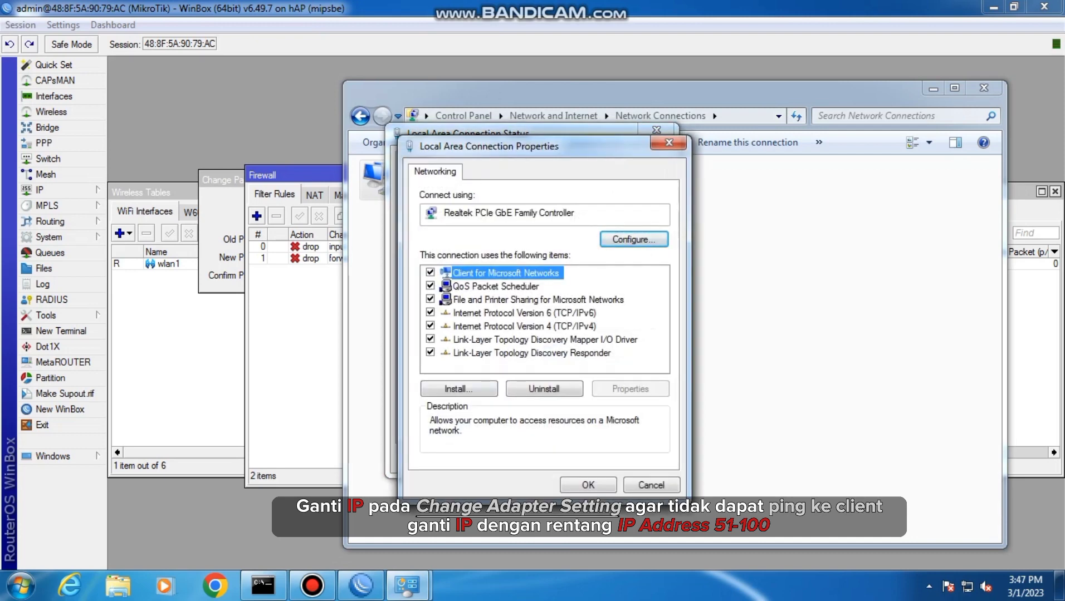
Set the adapter's static IPv4 address to 192.168.100.52 and confirm the adapter properties
double_click(524, 327)
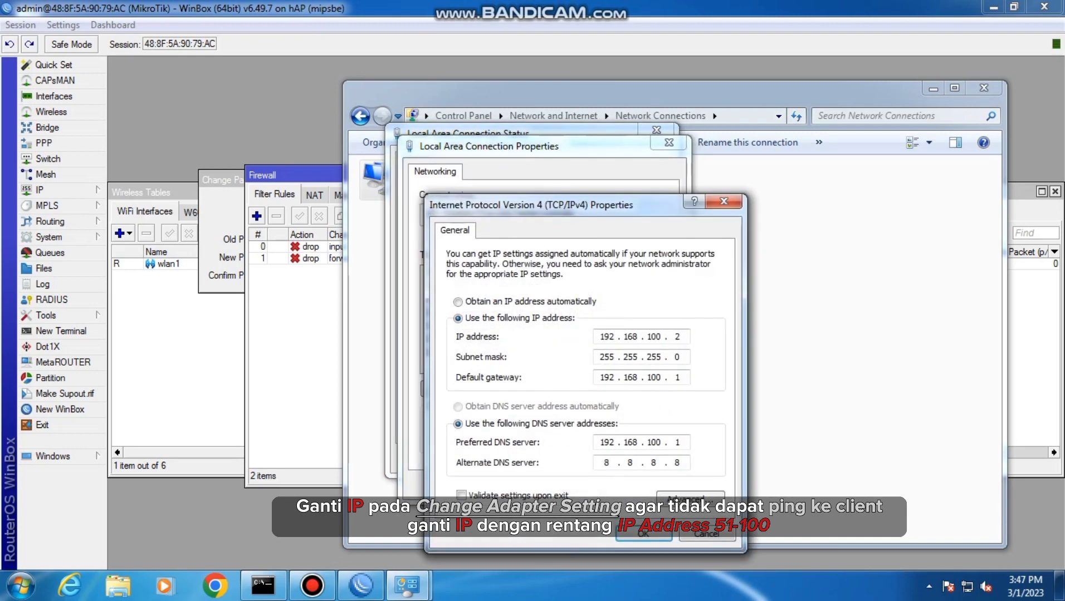
key("BackSpace")
type("52")
left_click(643, 533)
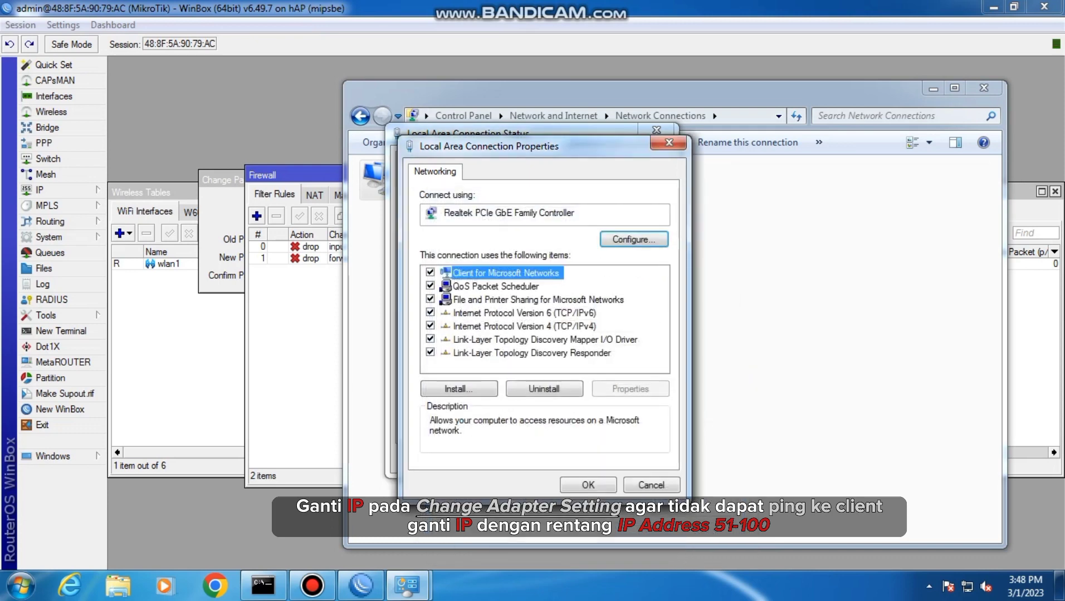
key("Return")
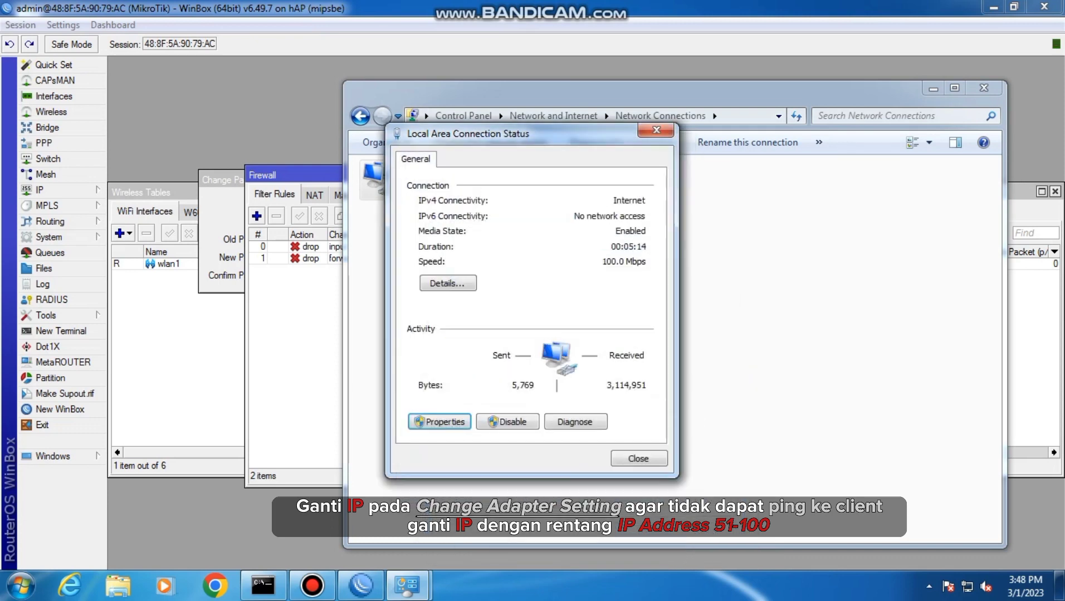
Switch to the Command Prompt and ping the wireless client at 192.168.200.100
left_click(264, 585)
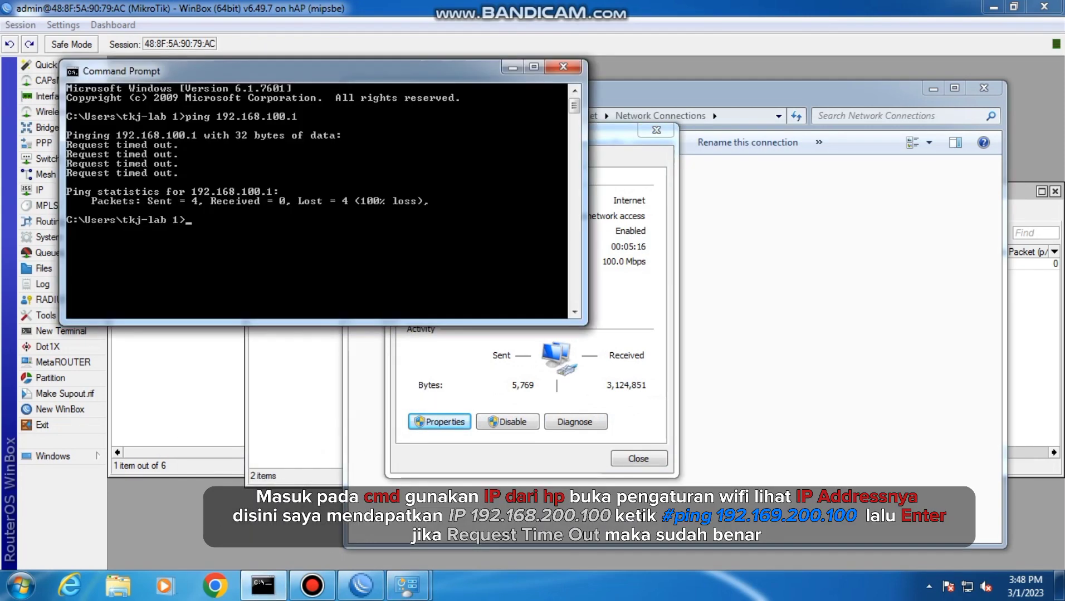
type("192")
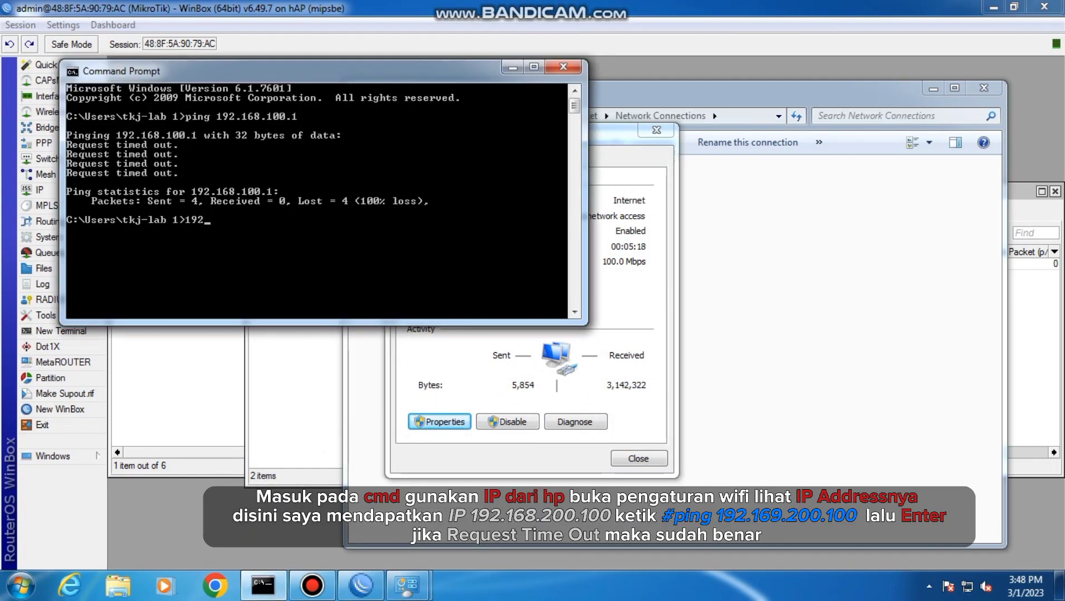
type(".168")
key("BackSpace")
key("BackSpace")
key("BackSpace")
key("BackSpace")
key("BackSpace")
key("BackSpace")
key("BackSpace")
type("ping 192.168")
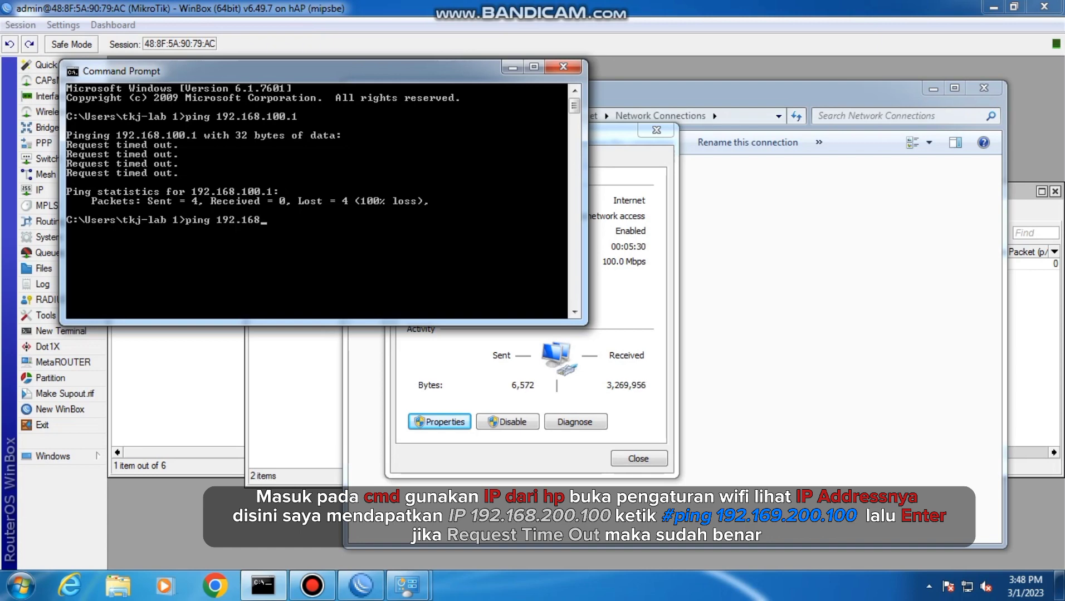
type(".200.100")
key("Return")
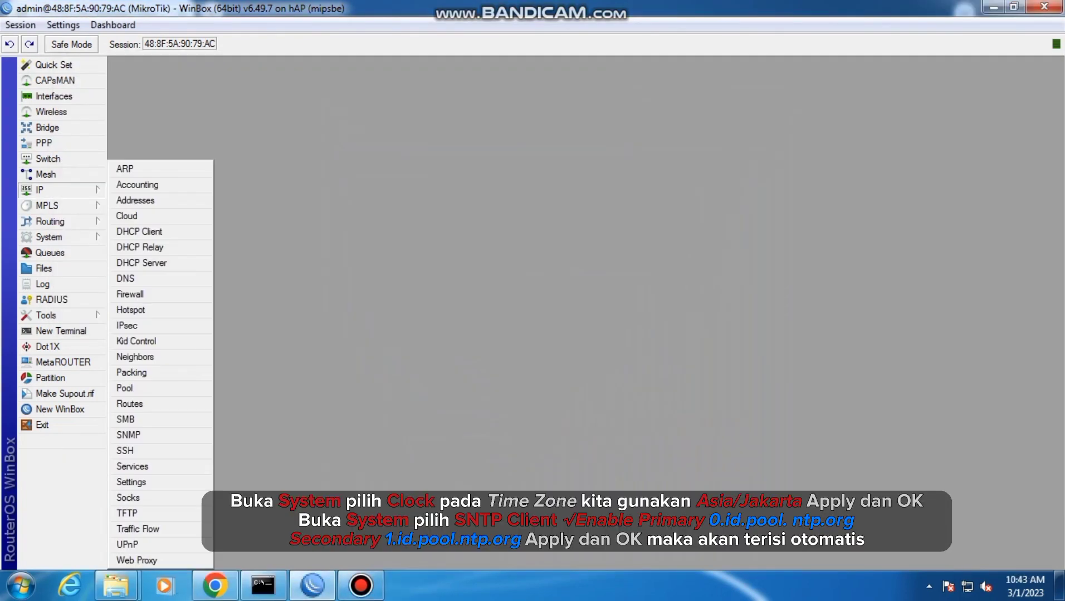
Open the router's system clock settings and confirm them with the time zone Asia/Jakarta
left_click(127, 200)
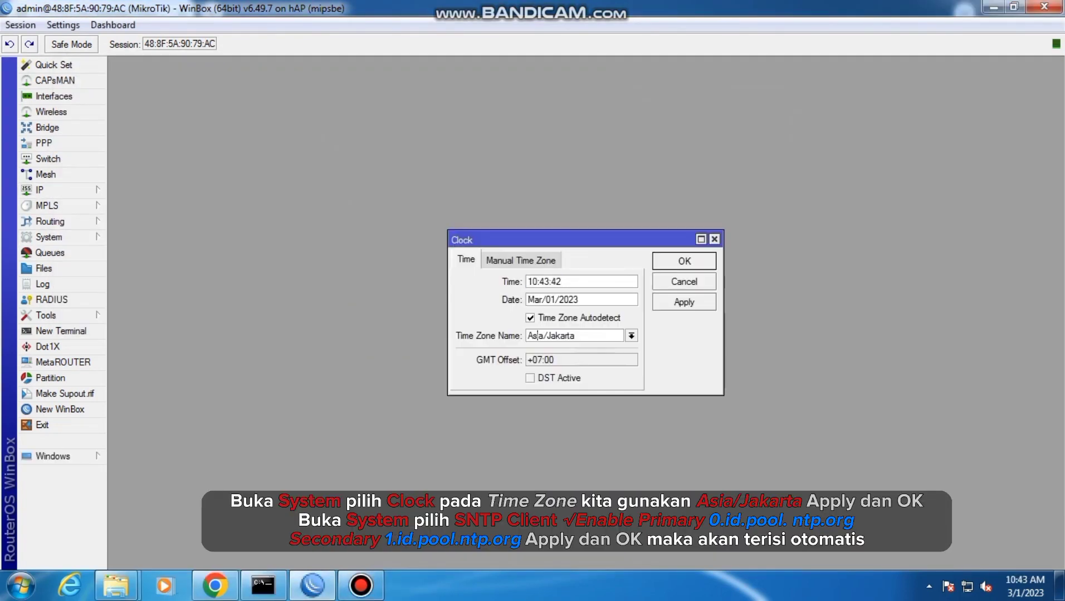
key("Return")
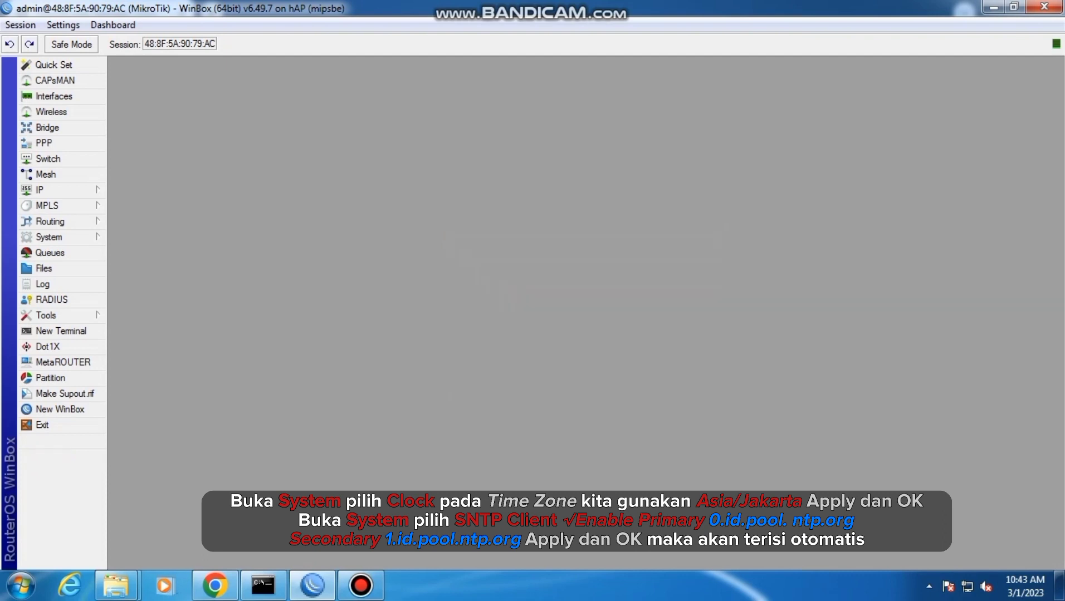
Enable the router's SNTP client and set the primary NTP server to 0.id.pool.ntp.org
left_click(49, 237)
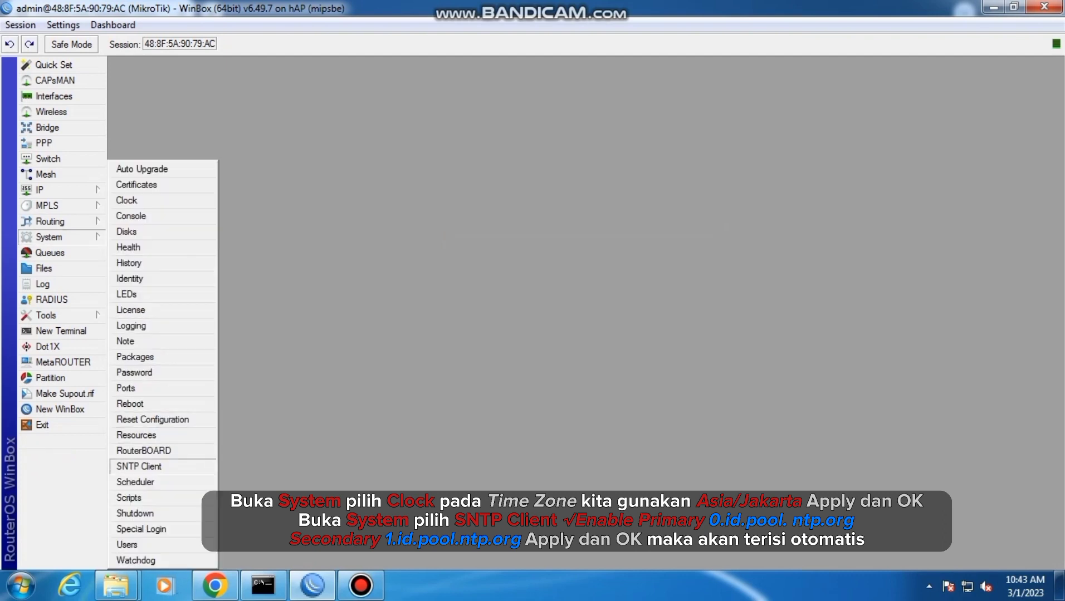
left_click(138, 467)
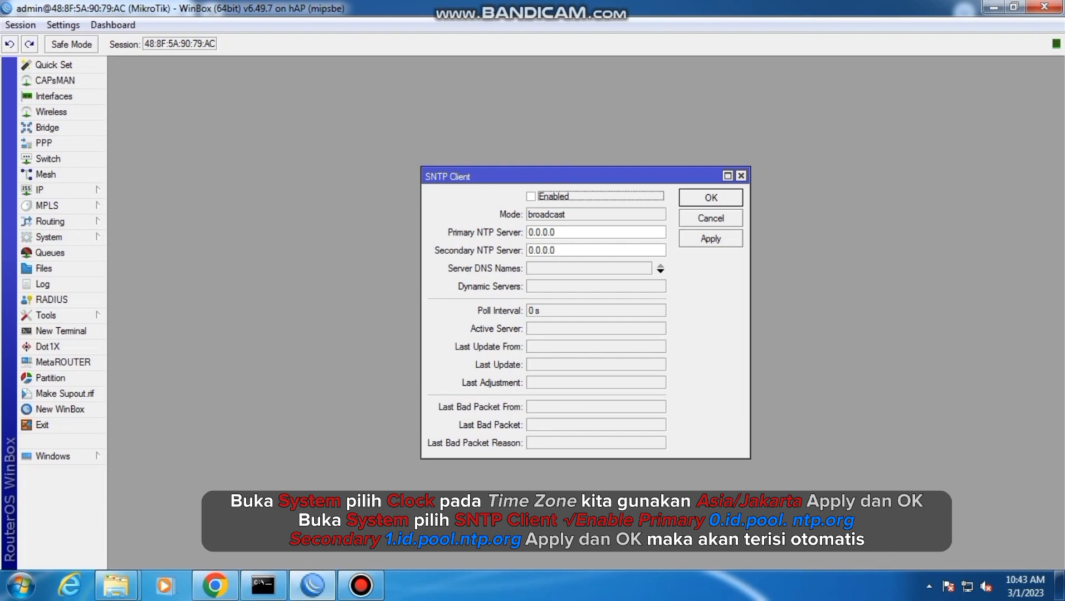
key("space")
key("Tab")
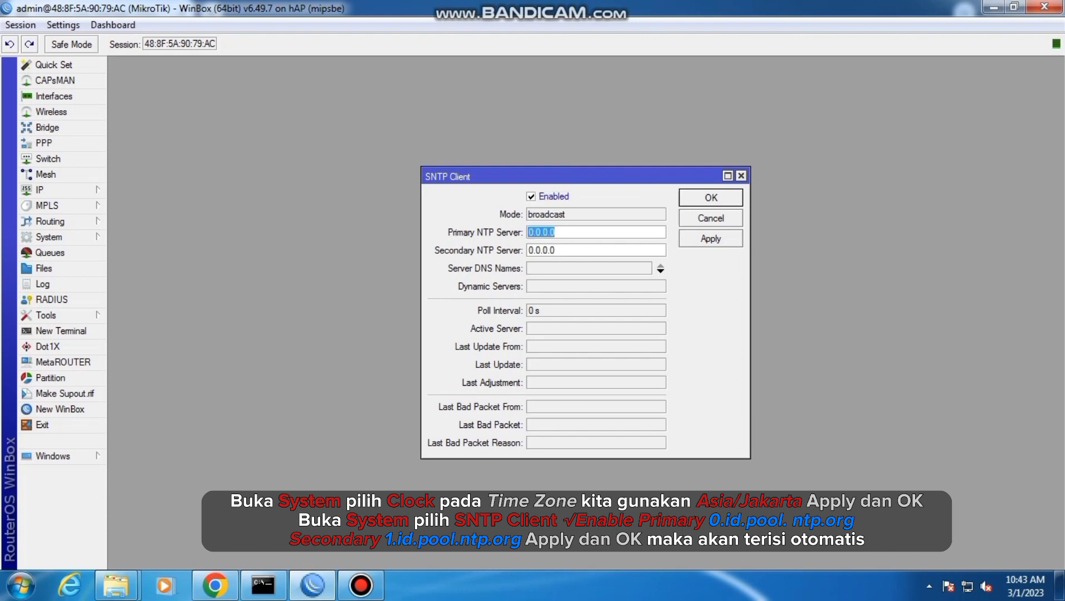
type("0.id.pool.ntp.o")
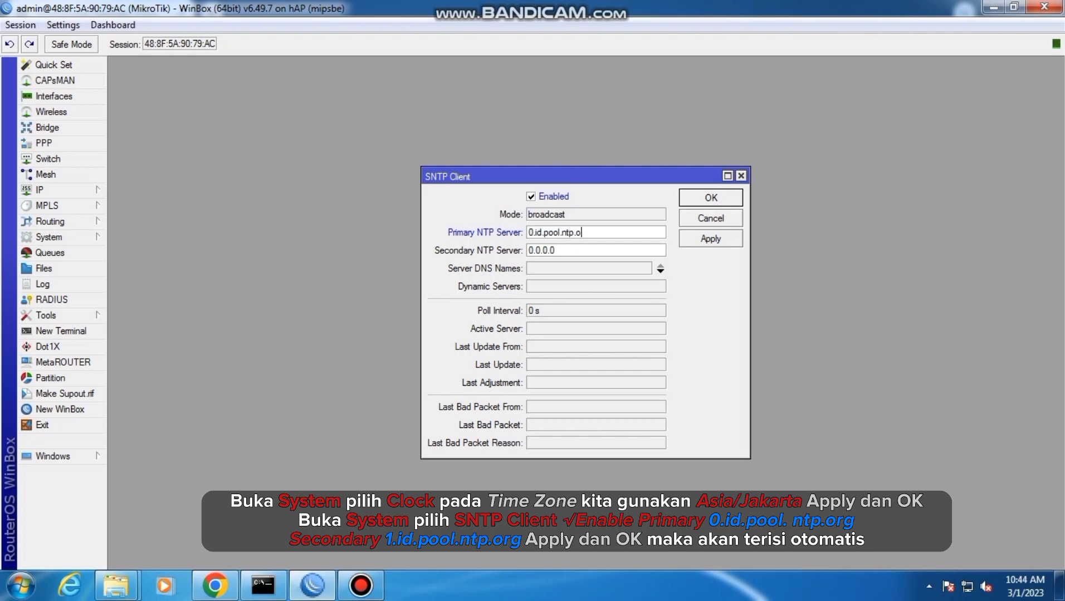
type("rg")
Set the SNTP client's secondary NTP server to 1.id.pool.ntp.org and apply the settings
key("Tab")
type("1.id.pool.ntp.org")
left_click(711, 238)
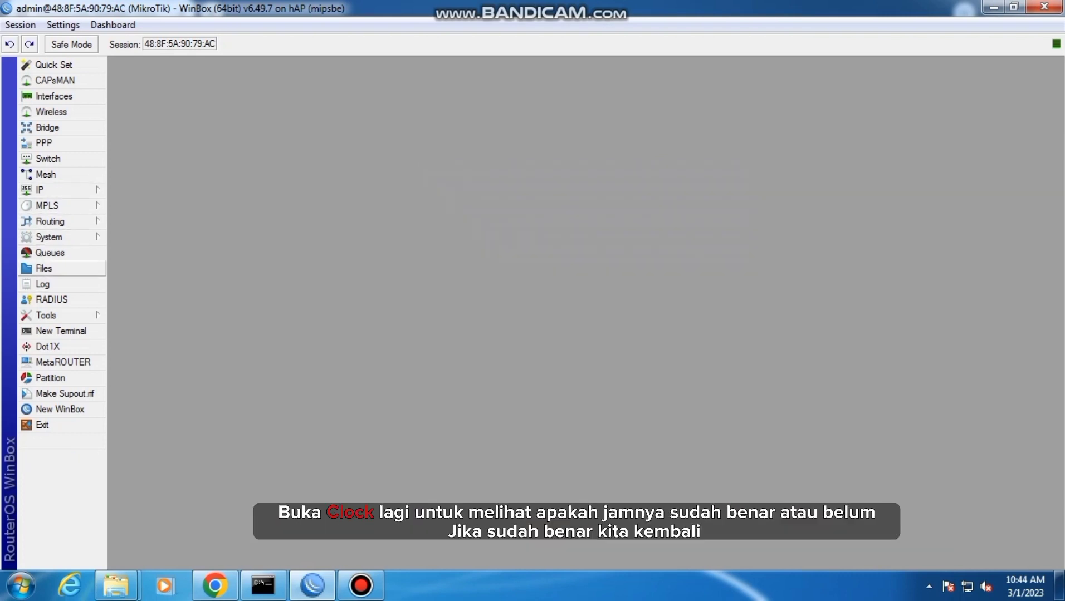
Reopen the system clock settings to check the router's time and date, then close them
left_click(49, 237)
left_click(143, 201)
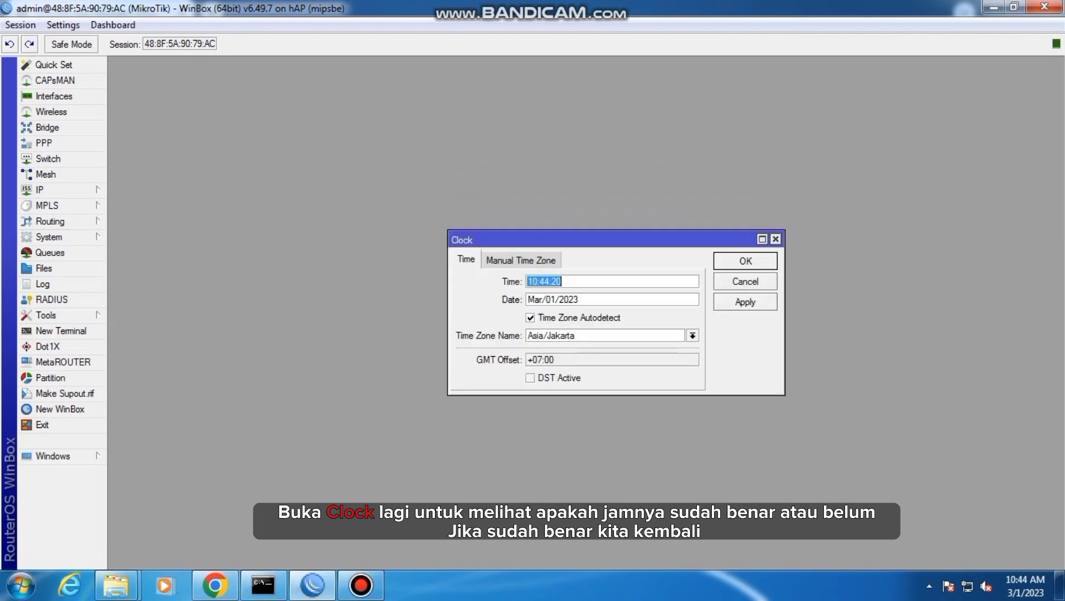
key("Return")
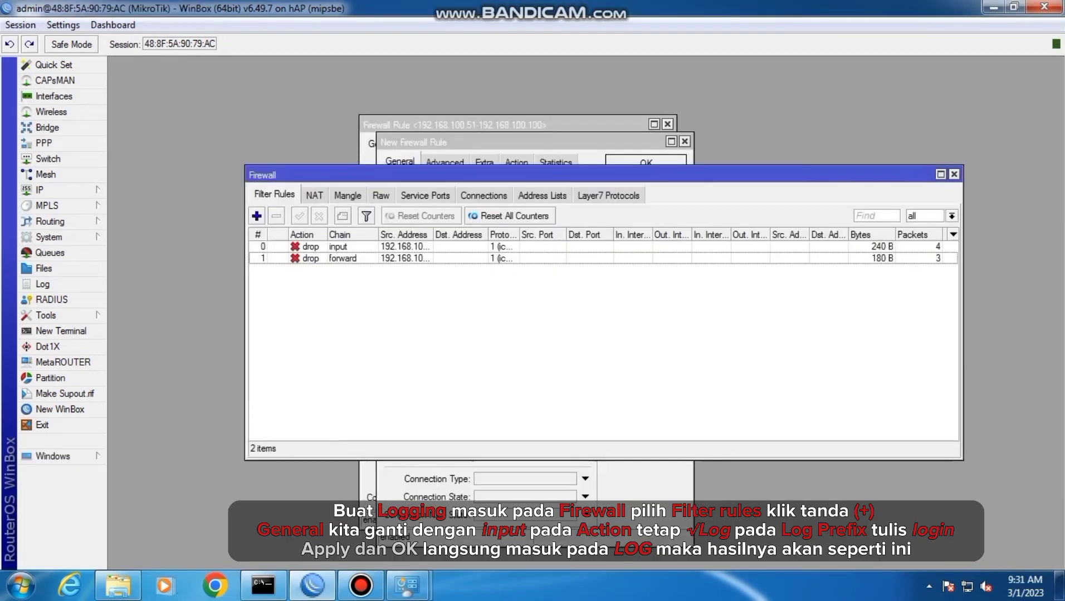
Add a firewall filter rule for the input chain with the accept action
left_click(257, 216)
left_click(417, 180)
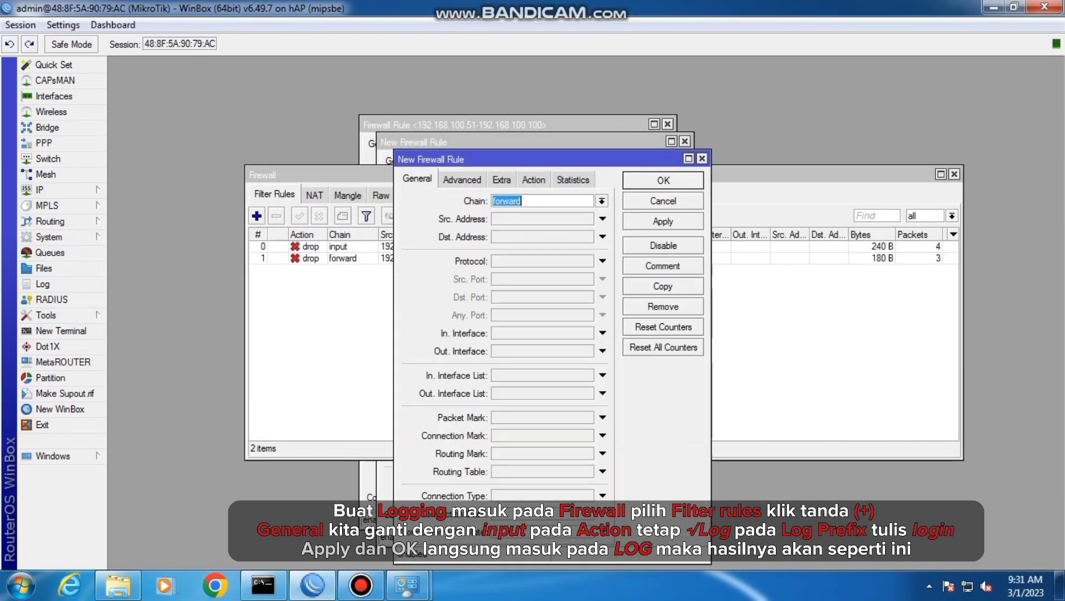
left_click(602, 201)
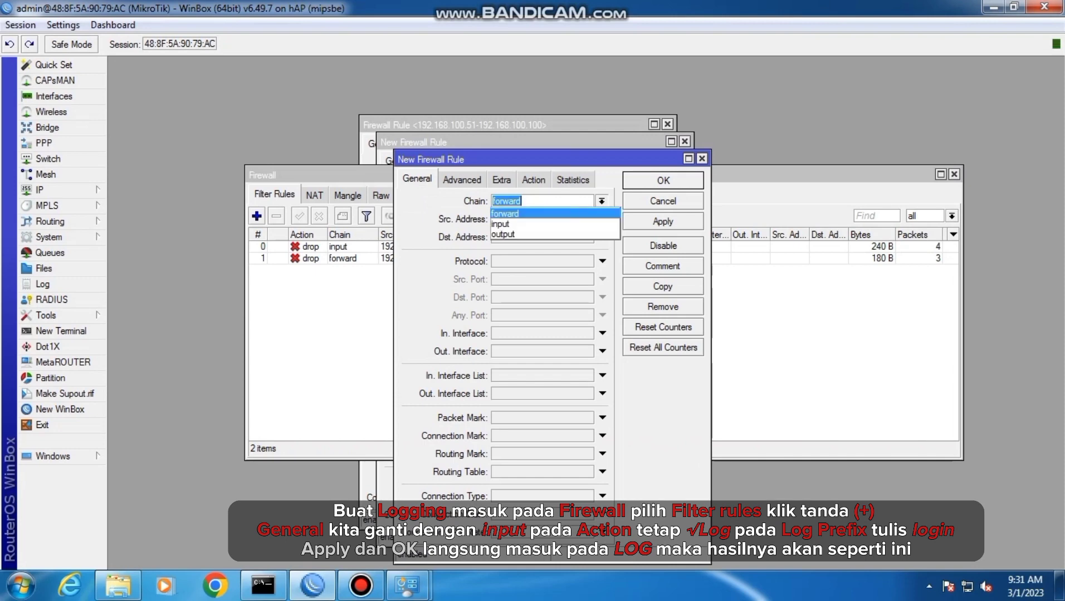
left_click(554, 224)
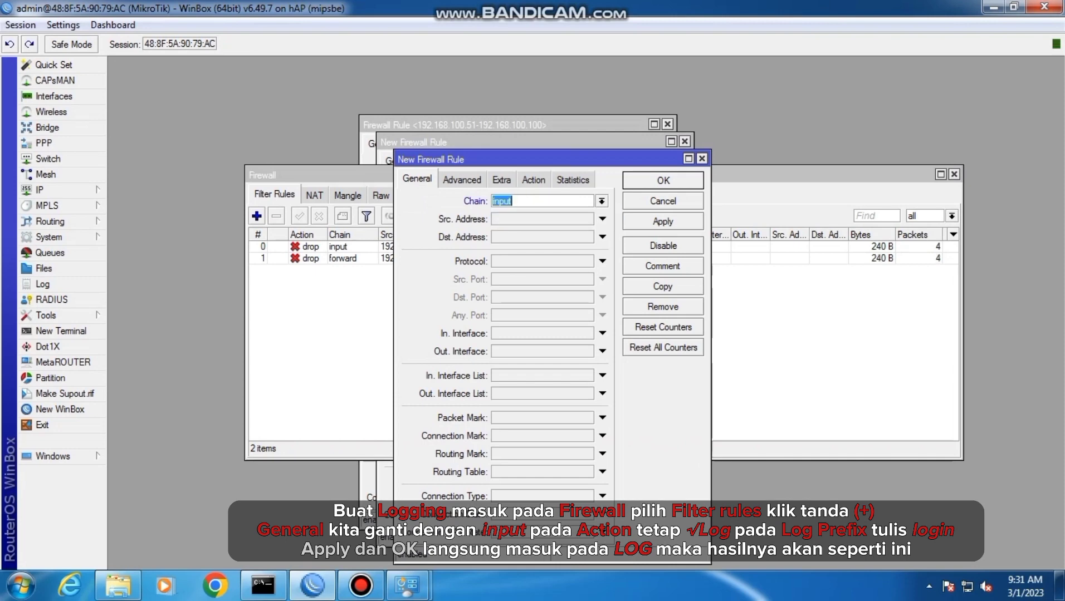
left_click(534, 180)
left_click(601, 201)
left_click(502, 213)
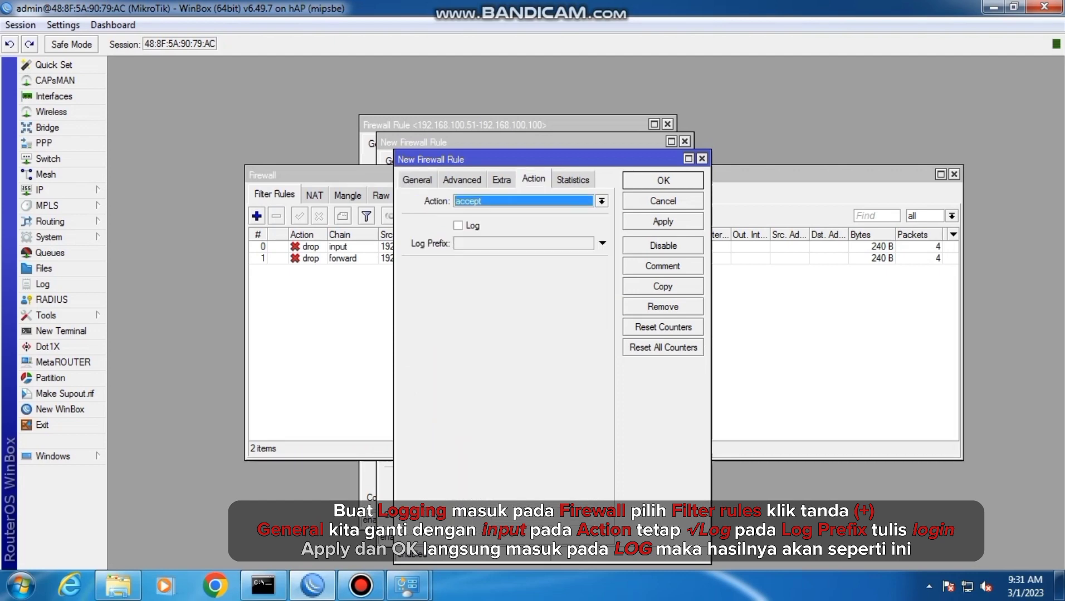
Enable logging on the input rule with the log prefix login, then apply and save the rule
left_click(458, 226)
left_click(602, 243)
type("l")
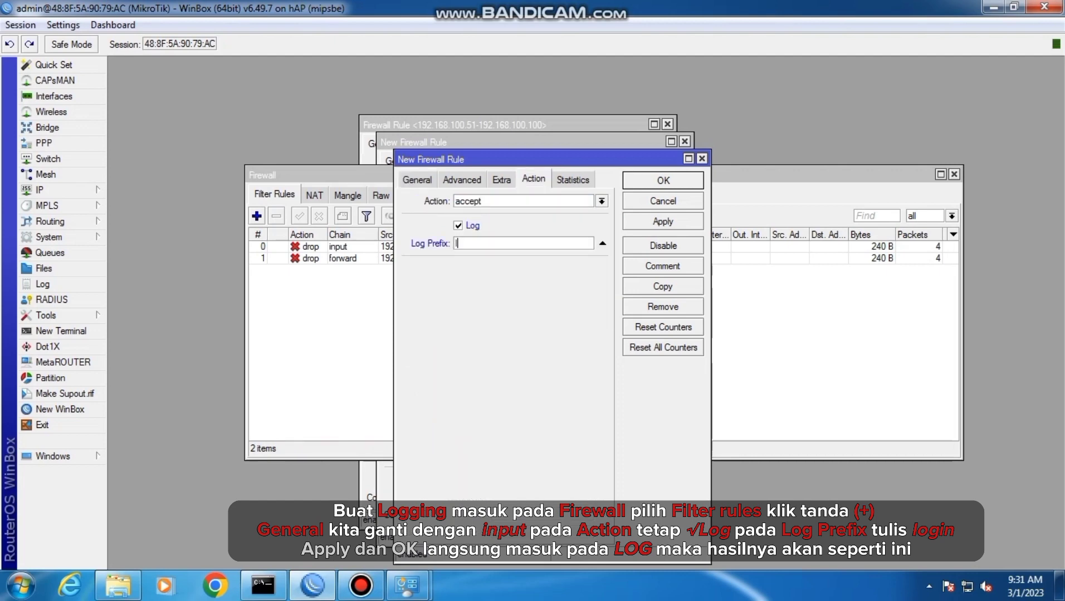
type("ogin")
left_click(663, 222)
left_click(662, 180)
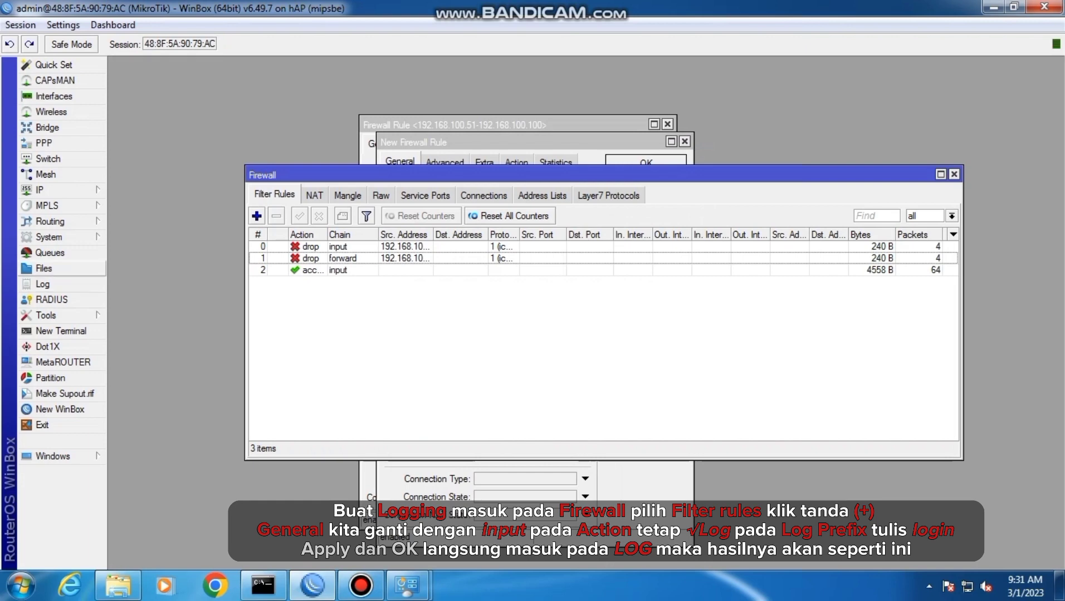
Open the router's log to check the entries recorded with the login prefix
left_click(43, 284)
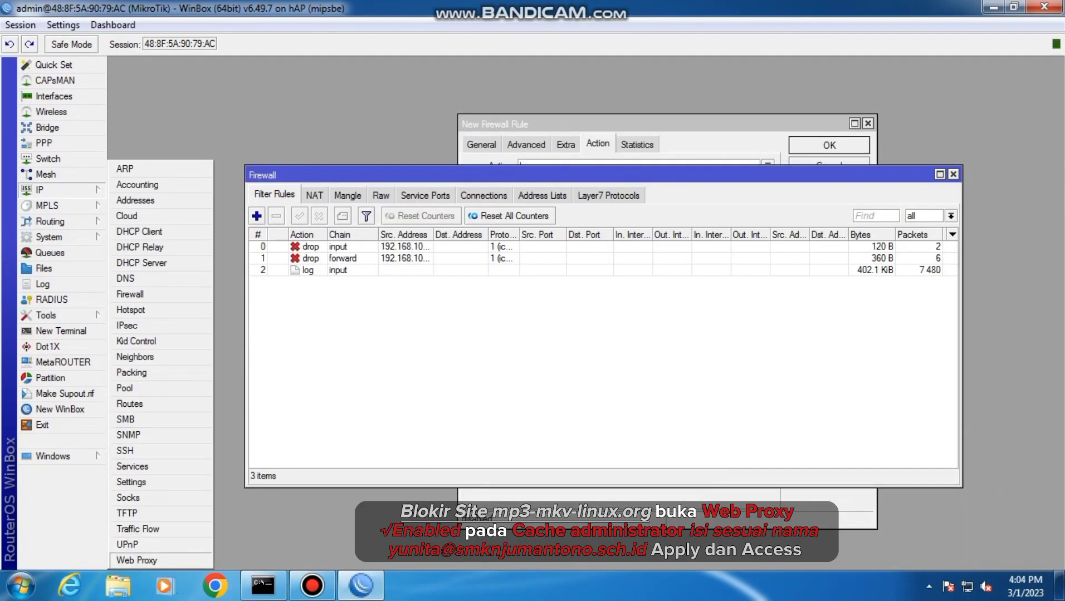
Enable the web proxy with the administrator's e-mail as cache administrator and caching on disk, then apply the settings
left_click(137, 561)
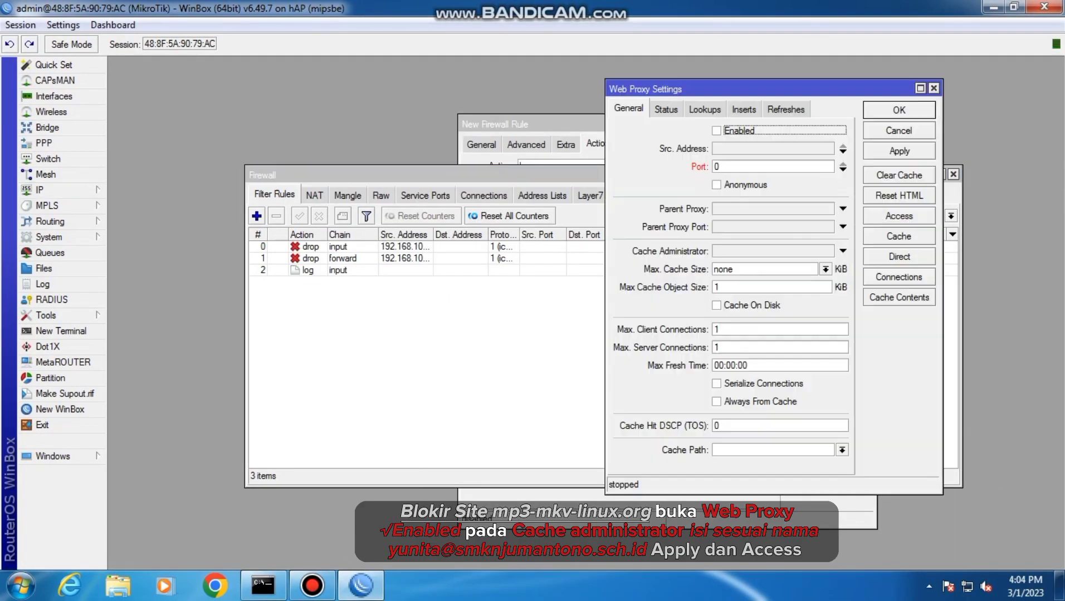
key("space")
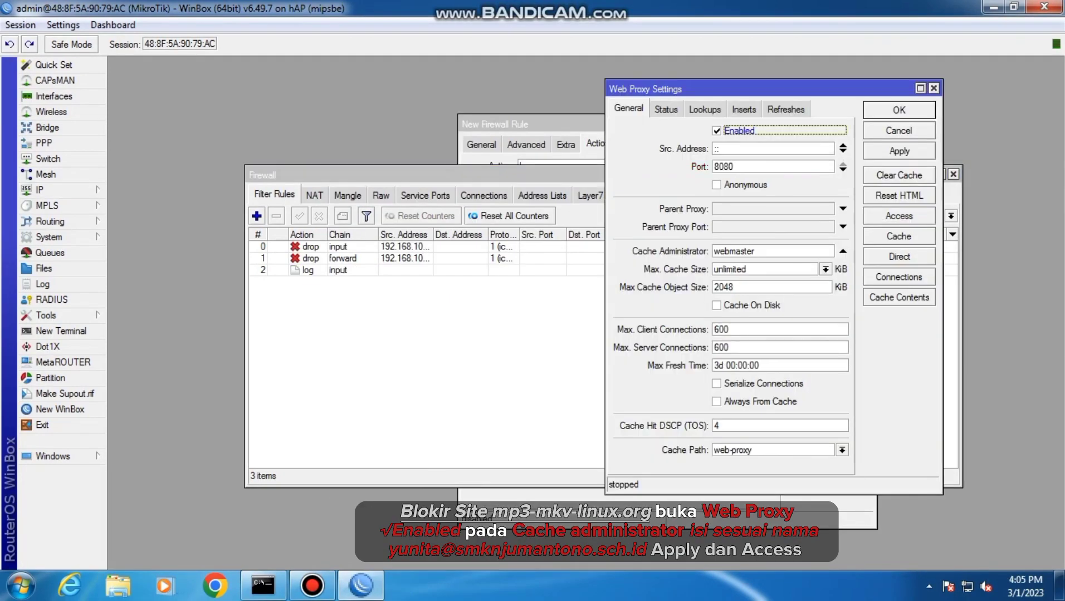
left_click(774, 252)
key("BackSpace")
key("BackSpace")
key("BackSpace")
key("BackSpace")
key("BackSpace")
key("BackSpace")
key("BackSpace")
key("BackSpace")
key("BackSpace")
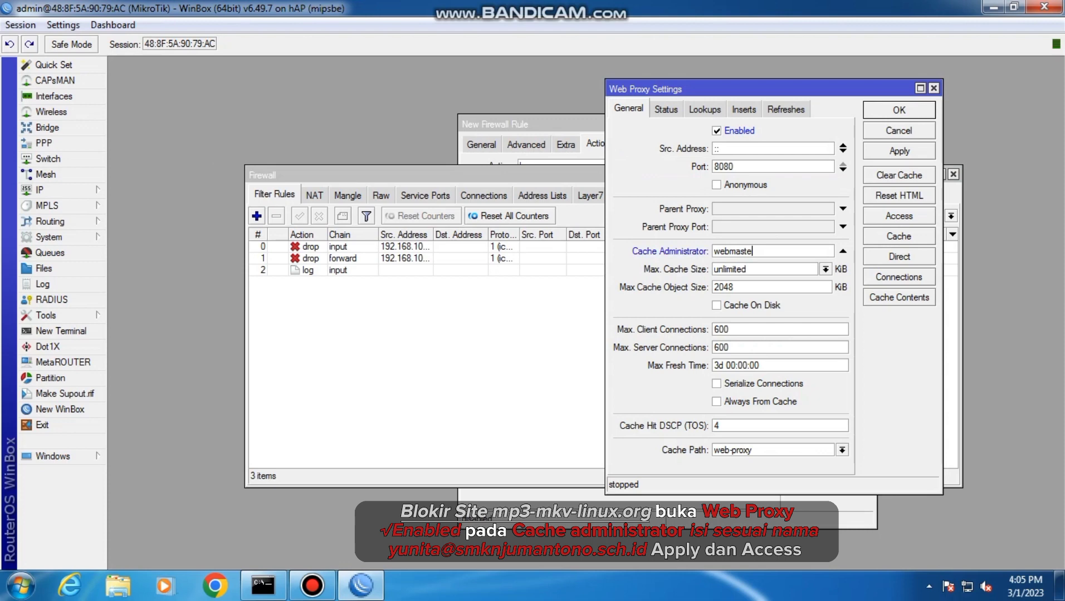
left_click(716, 306)
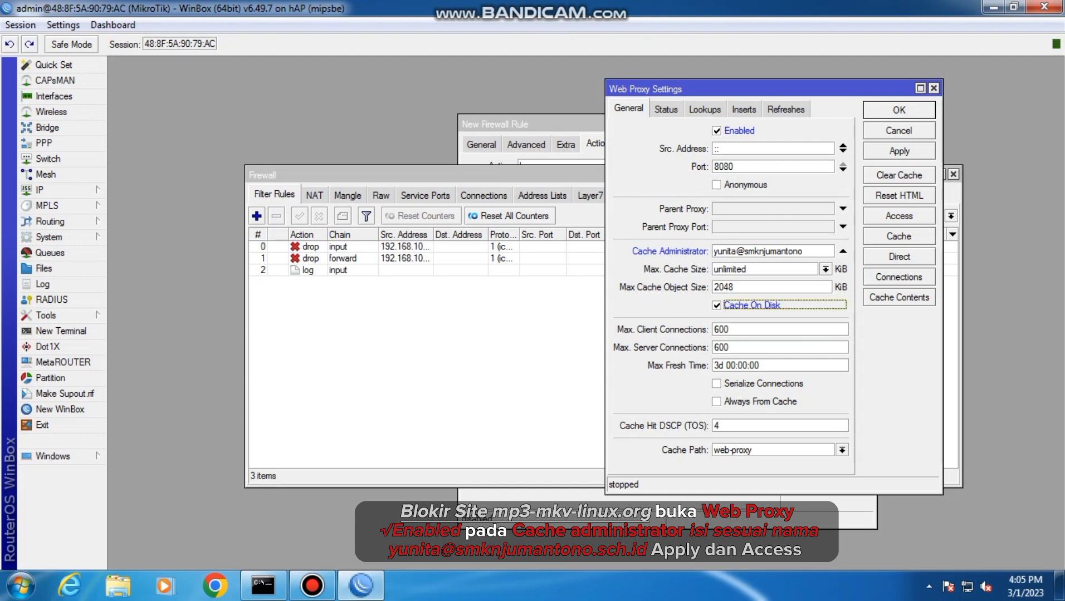
left_click(899, 151)
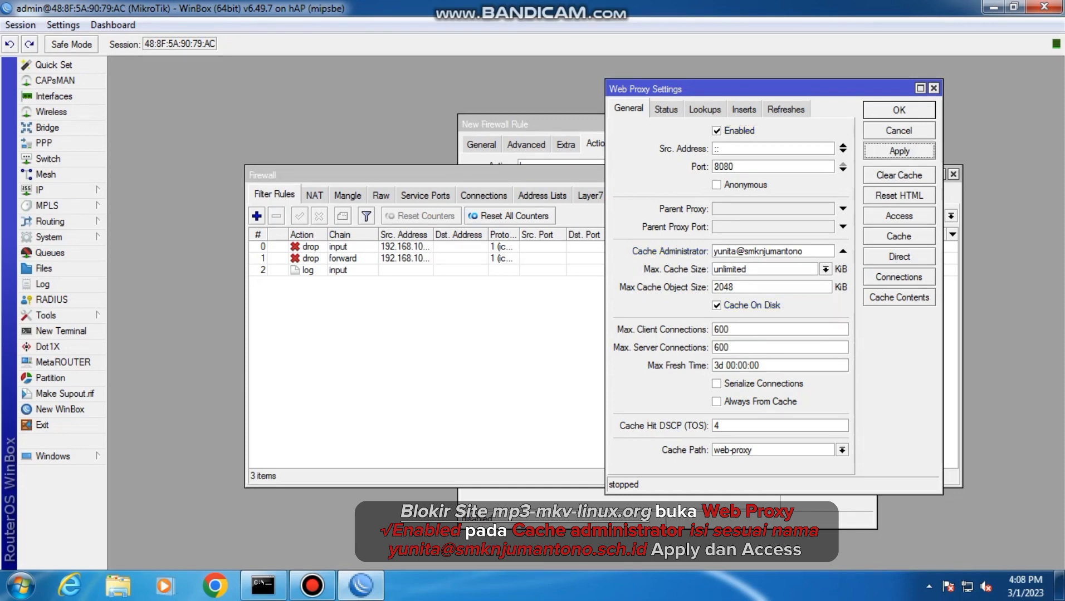
Start a new web proxy access rule with wlan1's address, 192.168.200.1/24, copied from the address list as its source address
left_click(899, 216)
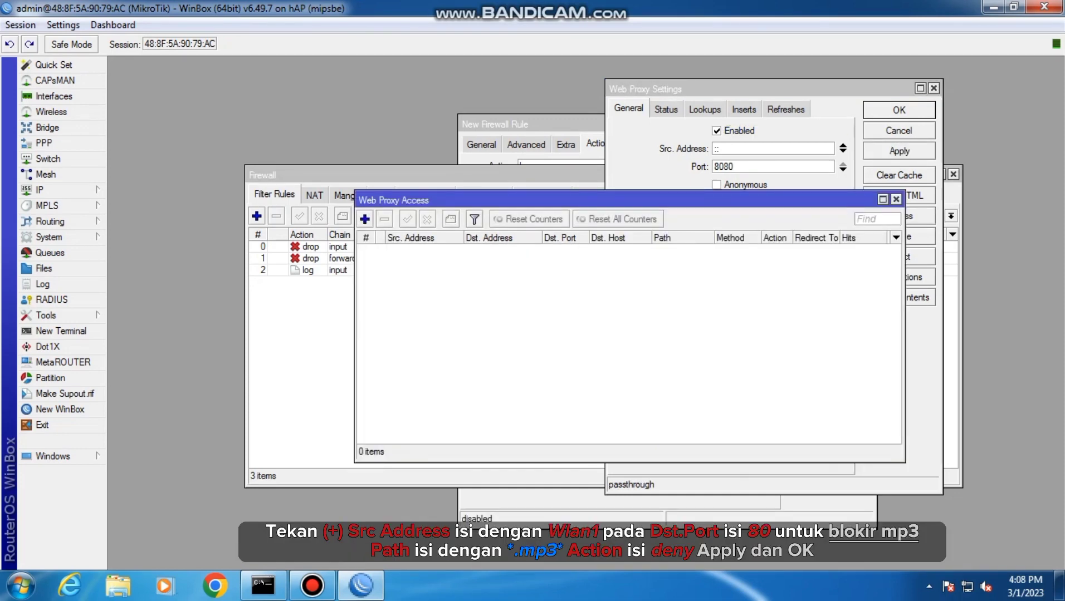
left_click(365, 219)
left_click(714, 227)
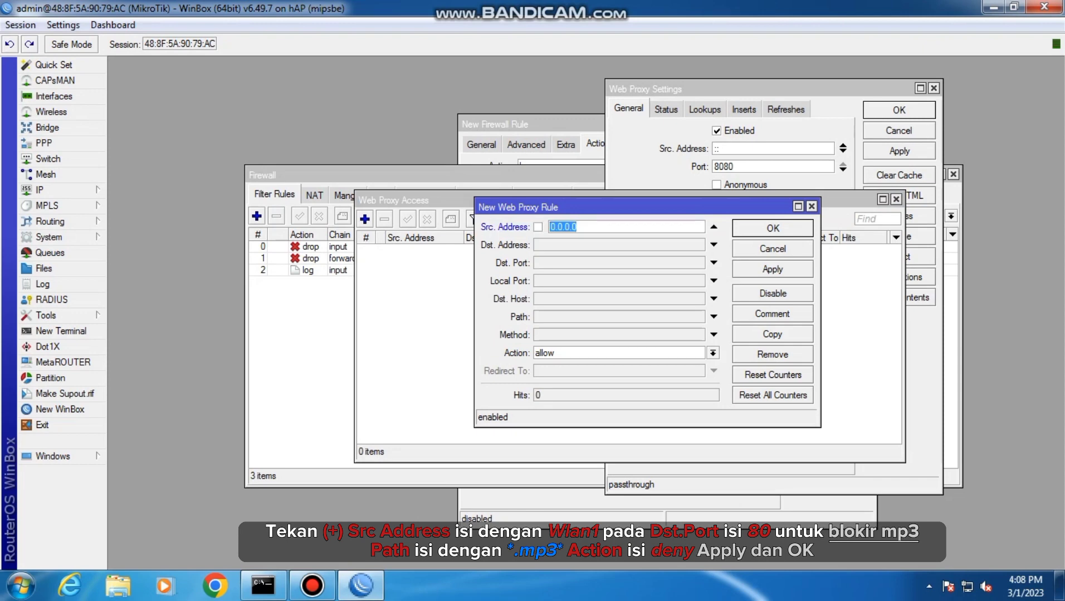
left_click(61, 190)
left_click(135, 200)
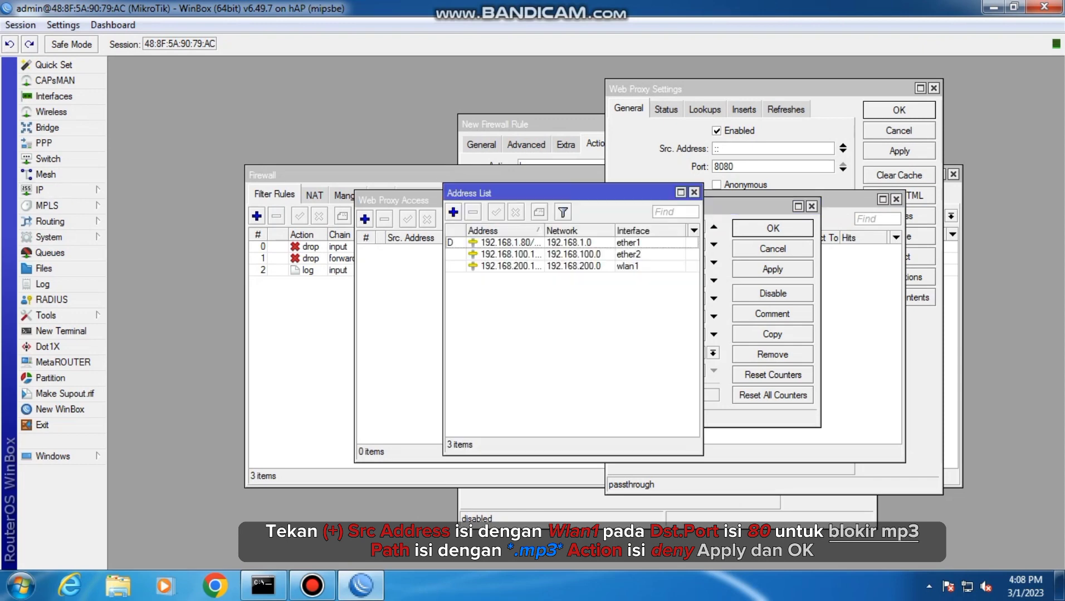
double_click(530, 266)
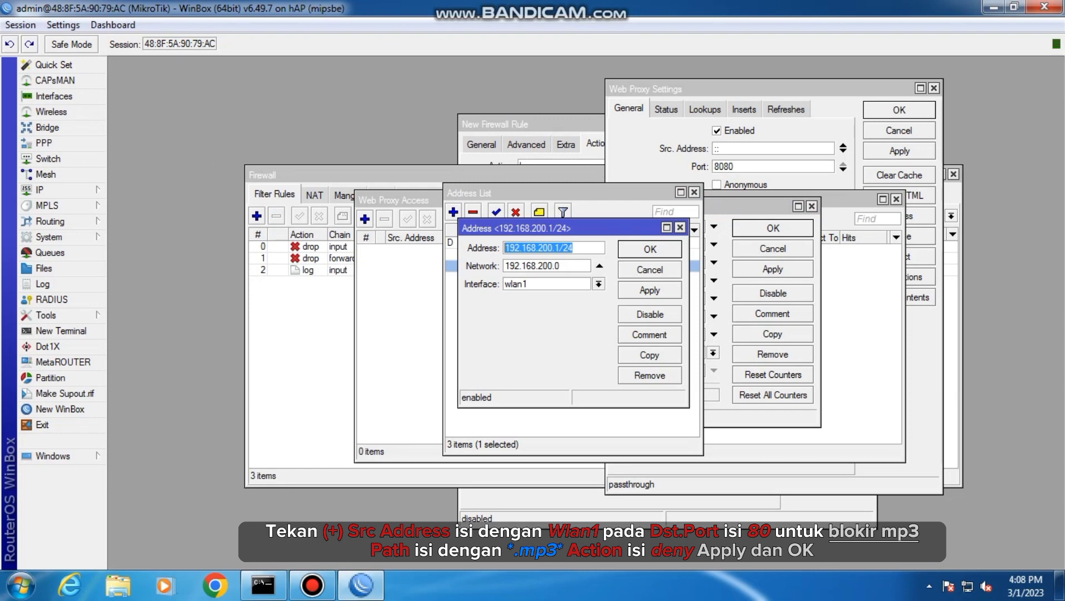
left_click(680, 228)
left_click(694, 192)
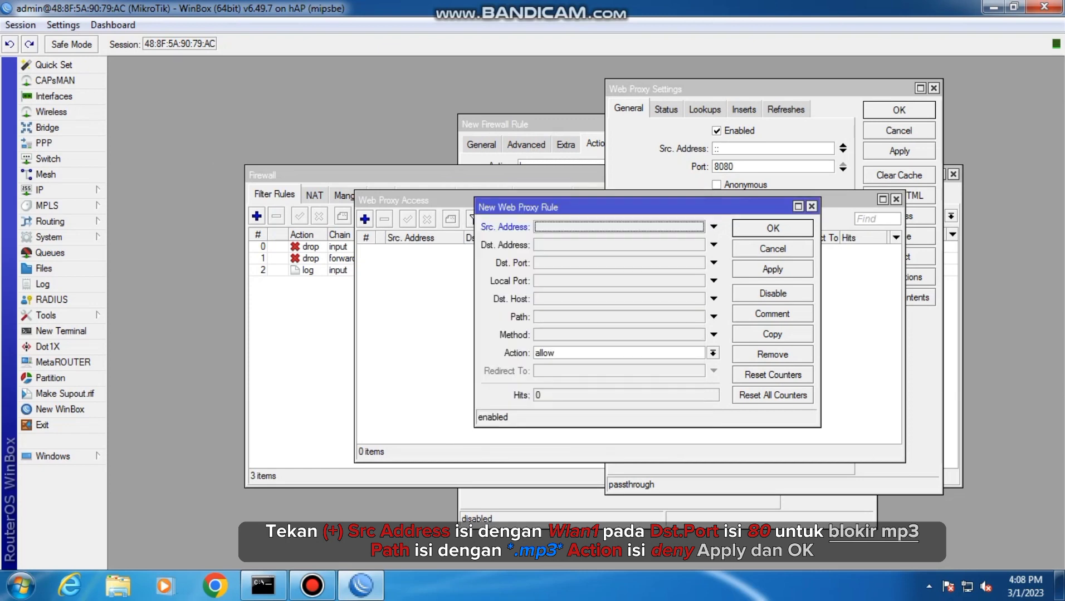
left_click(714, 227)
type("192.168.200.1/24")
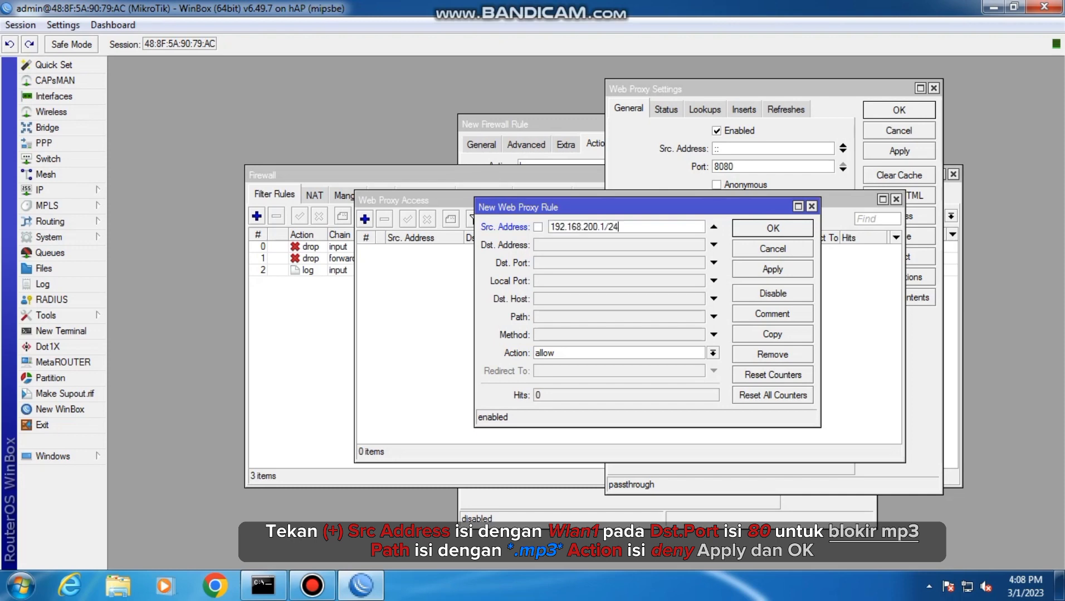
Set the proxy rule's action to deny, path to *.mp3* and destination port to 80, then apply and save it
left_click(713, 353)
left_click(557, 377)
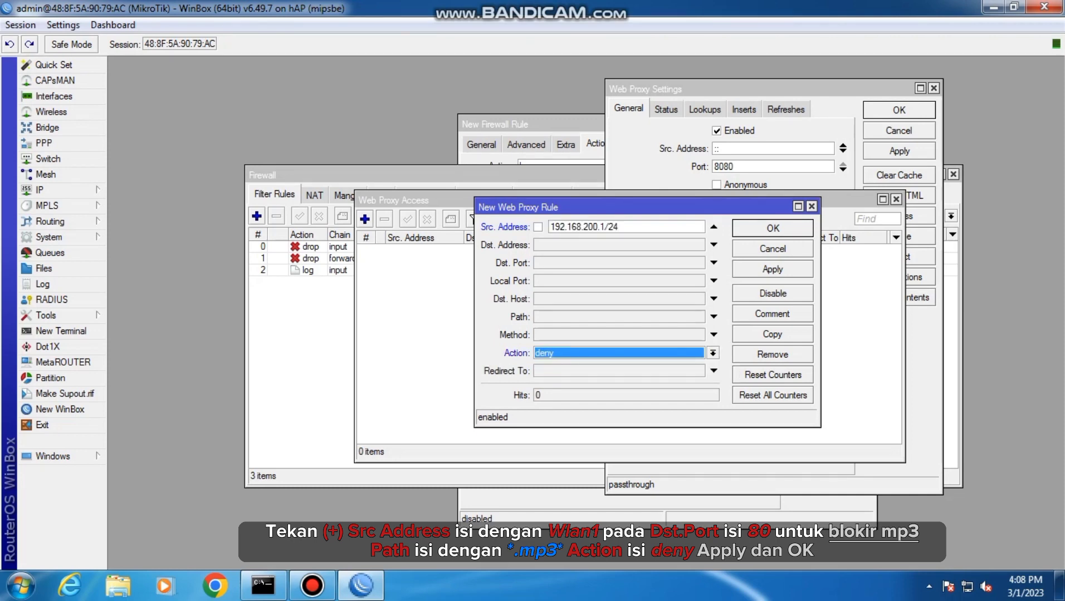
left_click(714, 316)
type("*.")
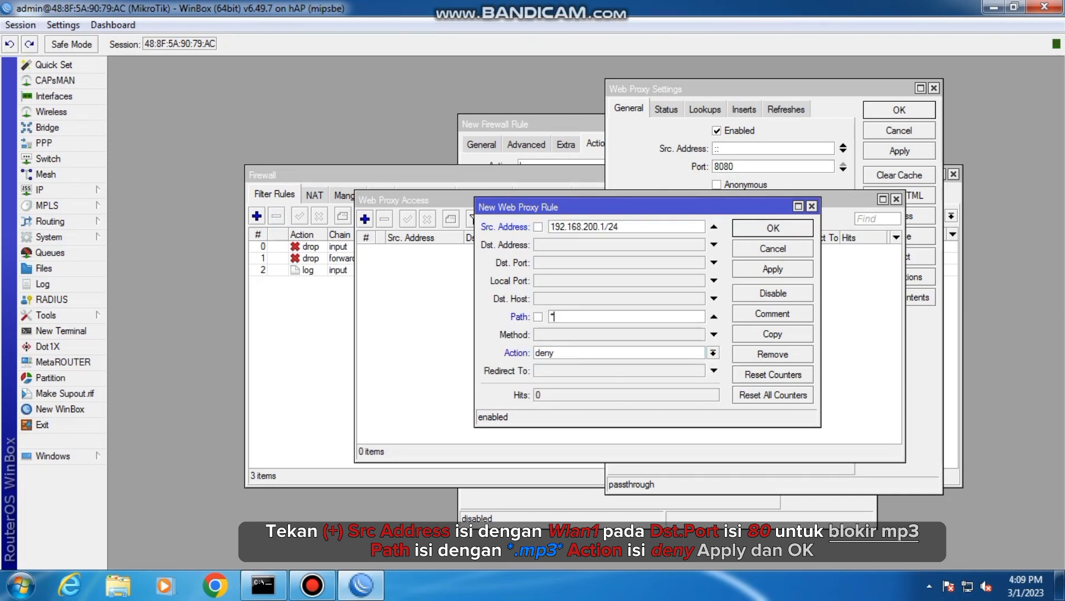
type("mp3")
type("*")
left_click(714, 262)
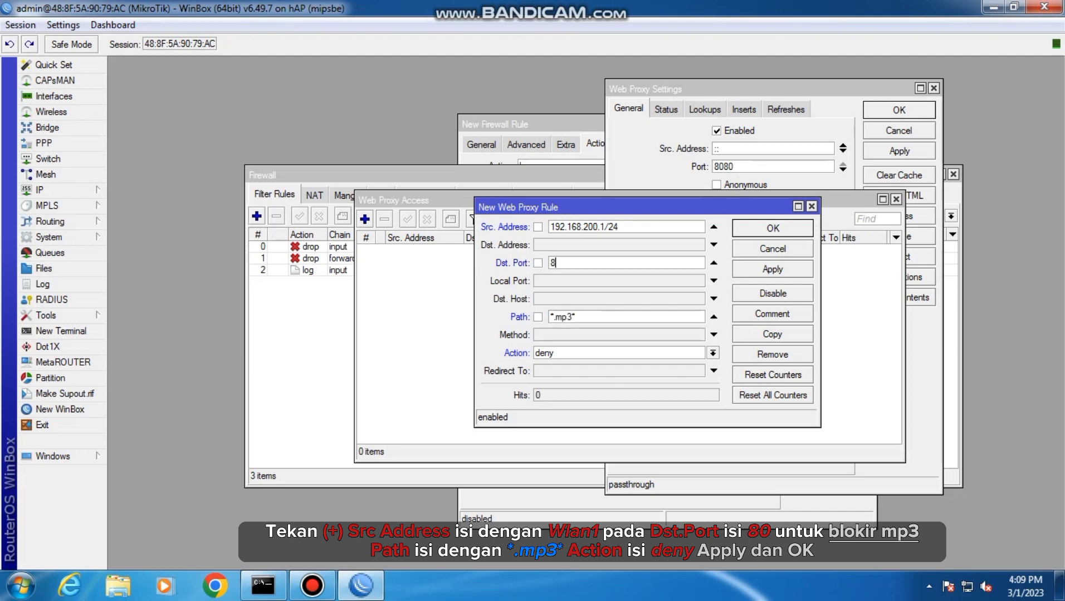
type("80")
left_click(772, 269)
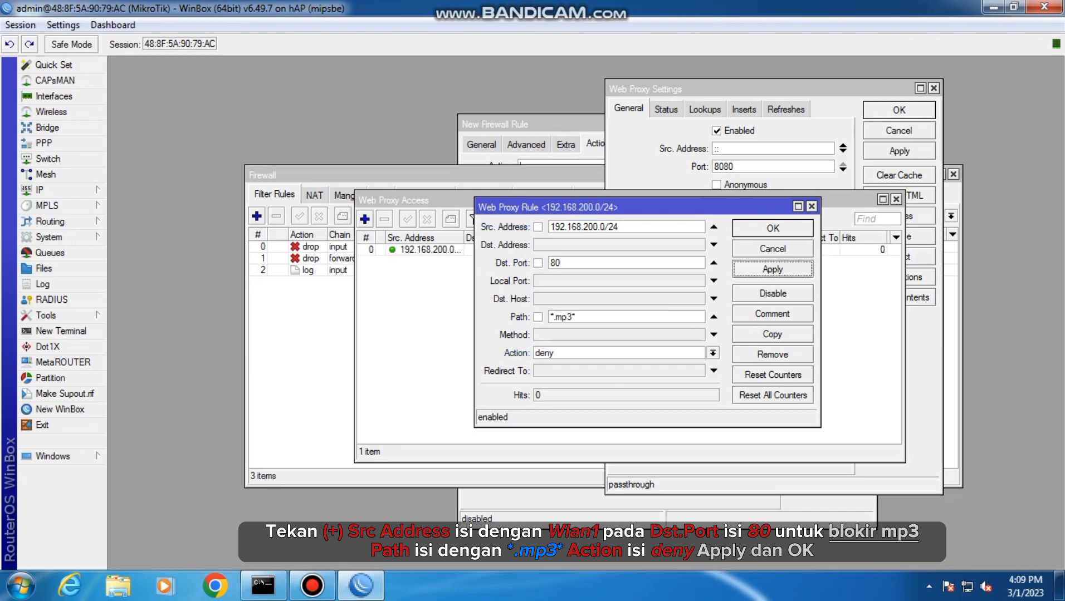
left_click(772, 228)
Start a second web proxy access rule with source address 192.168.200.1/24 and destination port 80
left_click(365, 219)
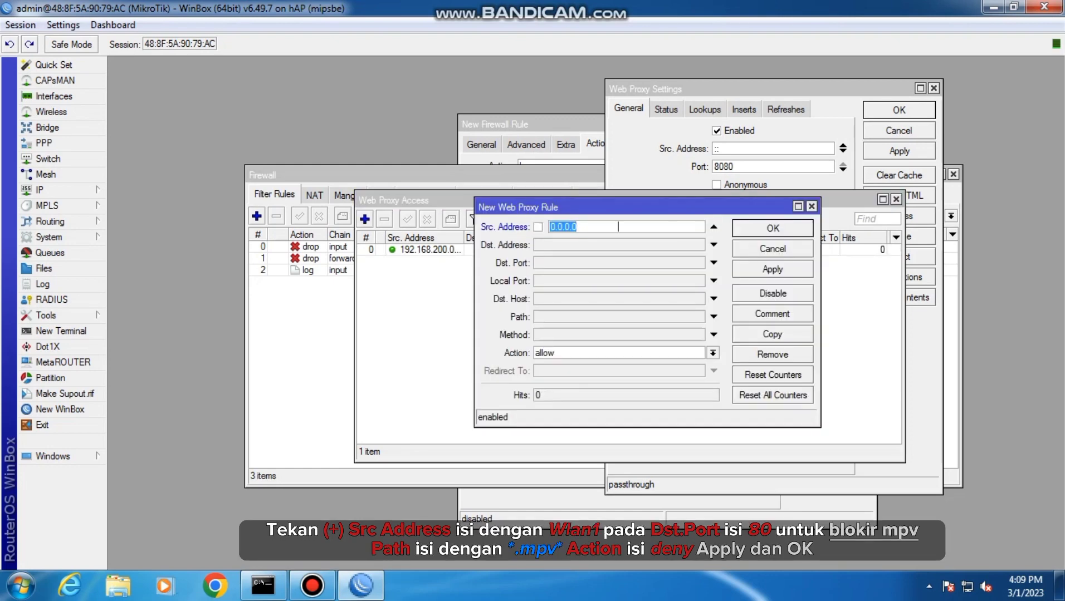
type("192.168.200.1/24")
left_click(619, 263)
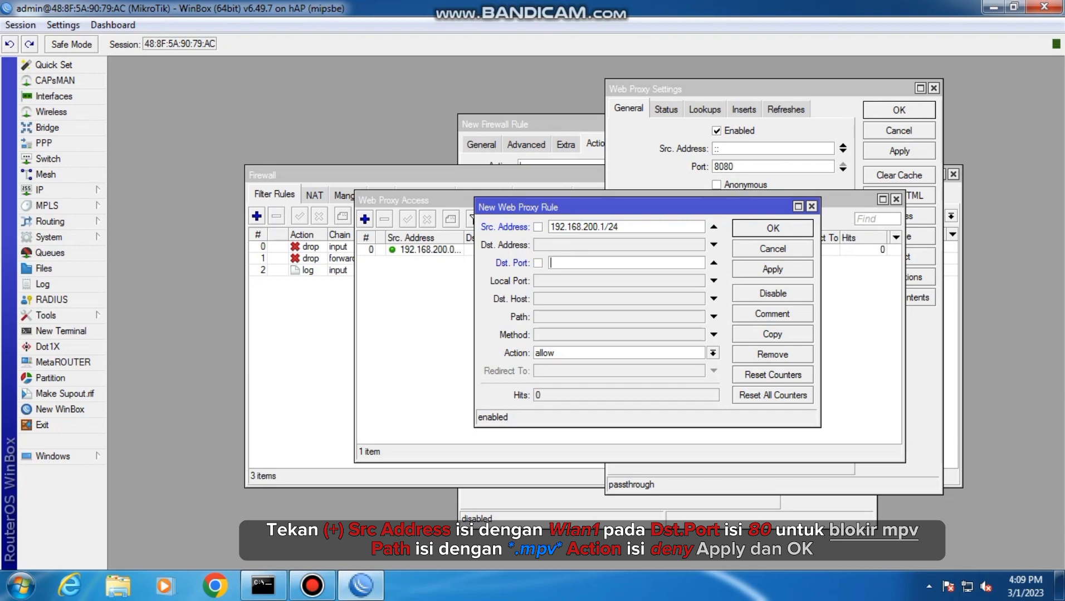
type("80")
Set the second proxy rule's path to *.mkv* and its action to deny, then apply and save it
left_click(619, 317)
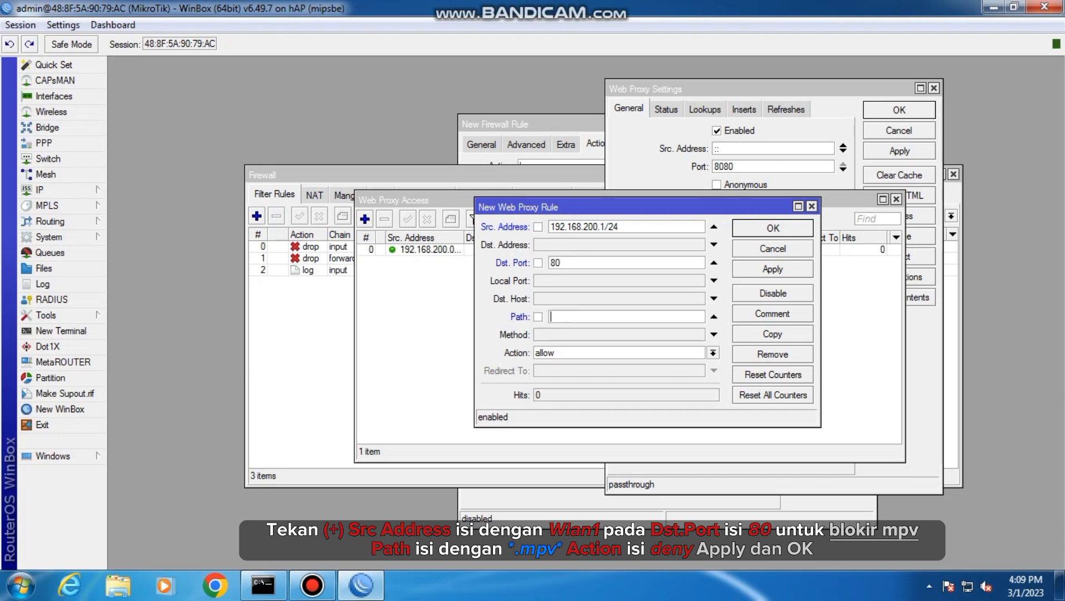
type("*.mkv*")
left_click(713, 353)
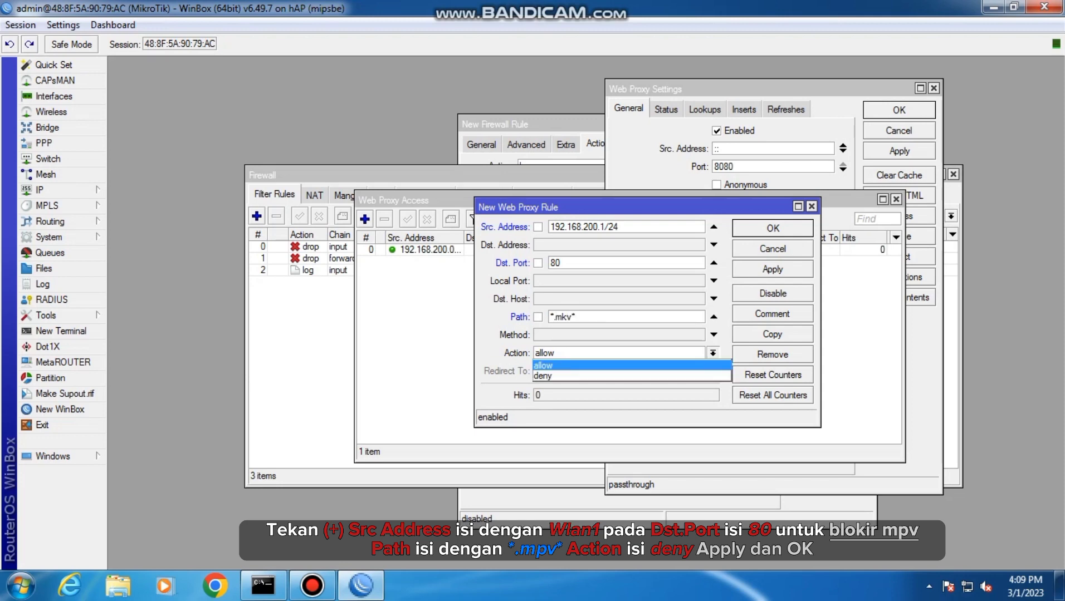
left_click(557, 373)
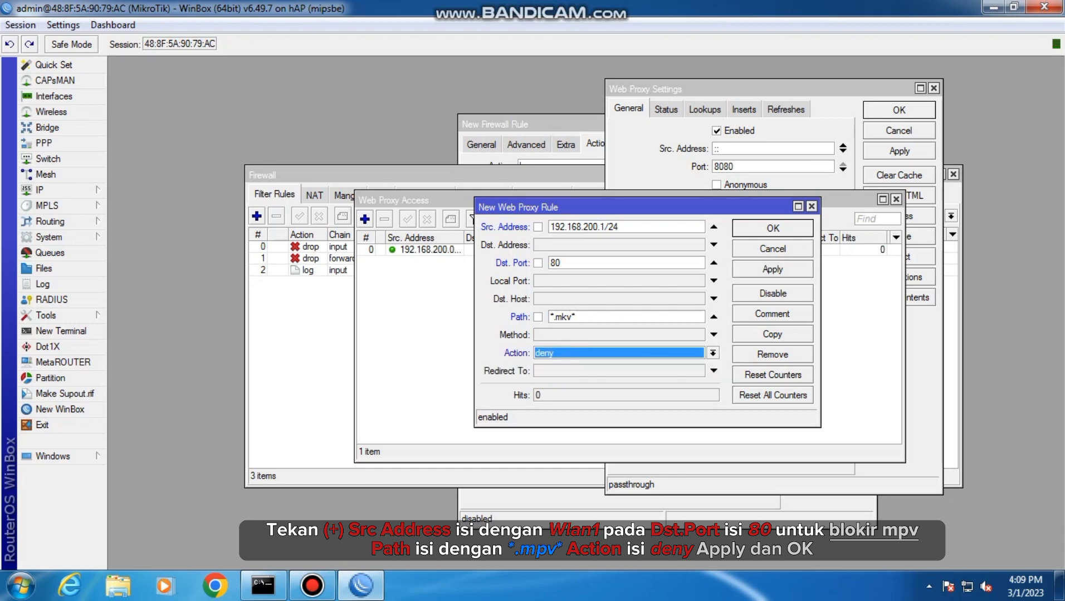
left_click(772, 269)
left_click(772, 227)
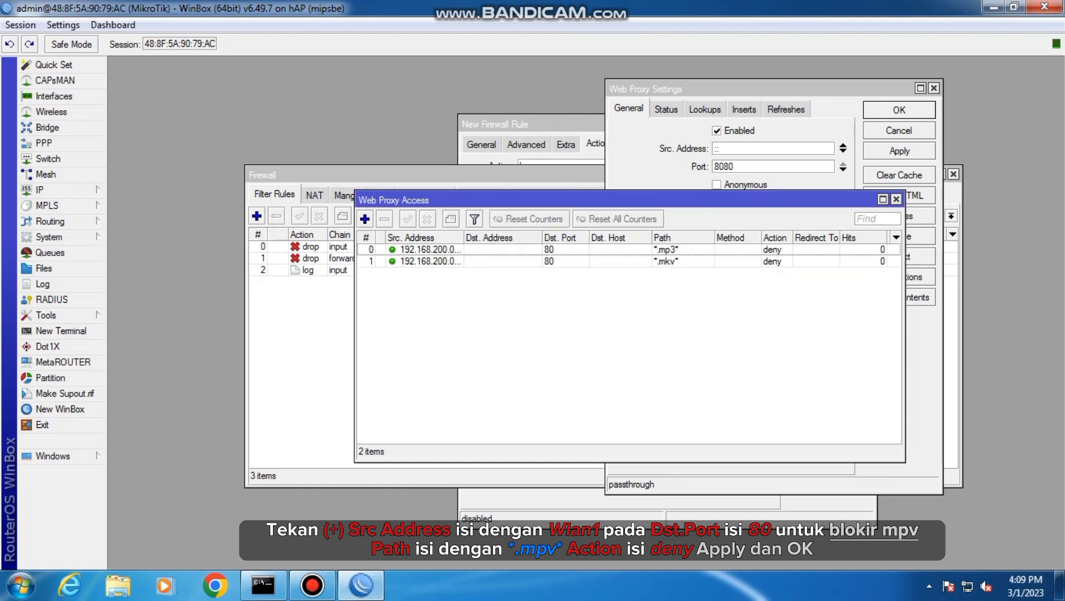
Start a third web proxy access rule with source address 192.168.200.1/24 and destination port 80
left_click(364, 218)
left_click(714, 227)
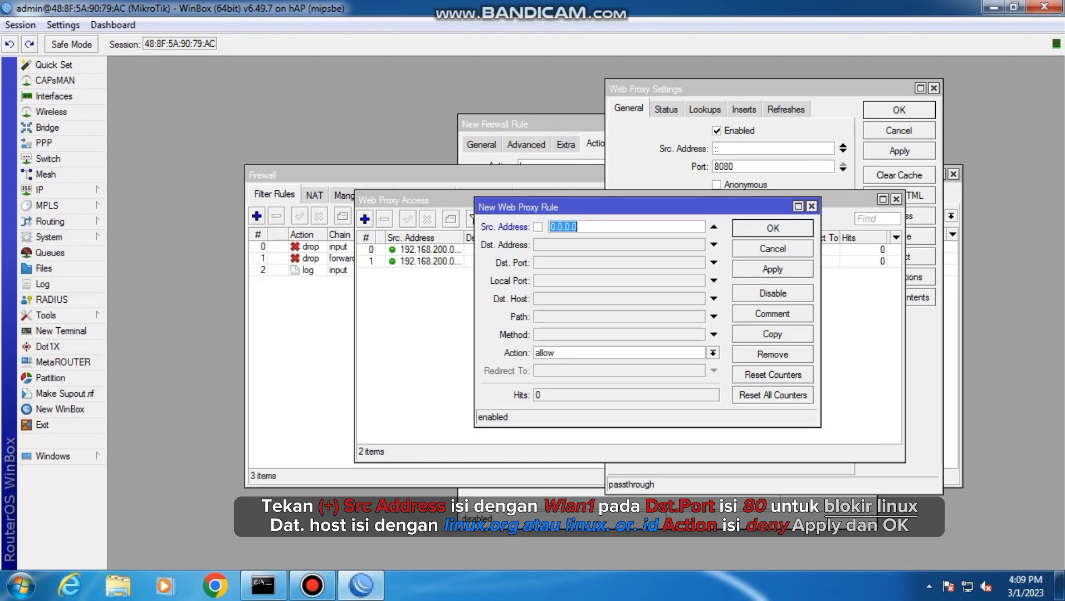
type("192.168.200.1/24")
left_click(556, 262)
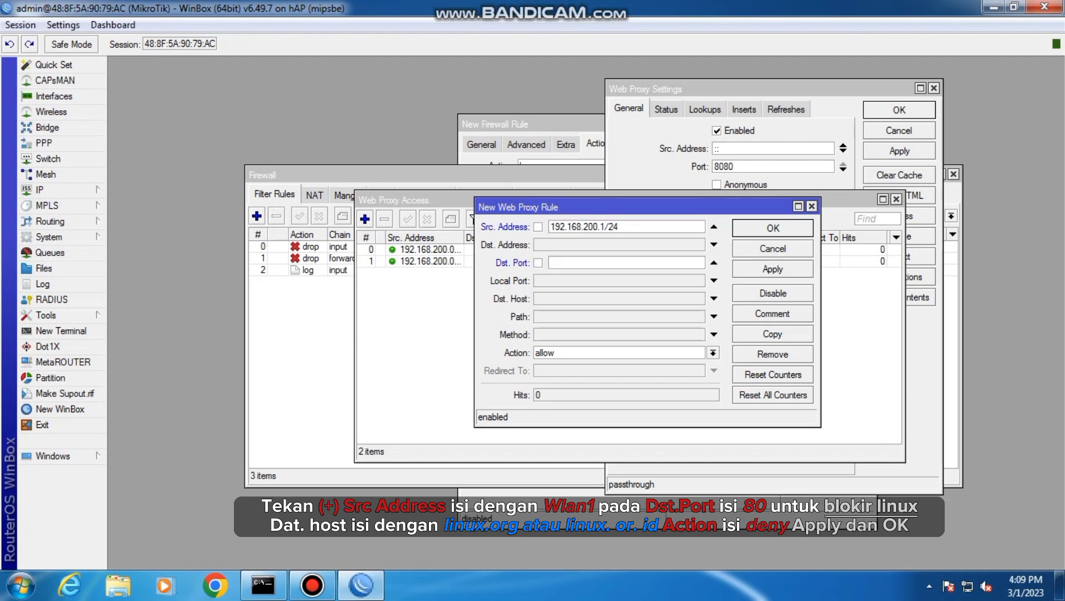
type("80")
Set the third proxy rule's destination host to linux.org and its action to deny, then apply and save it
left_click(555, 299)
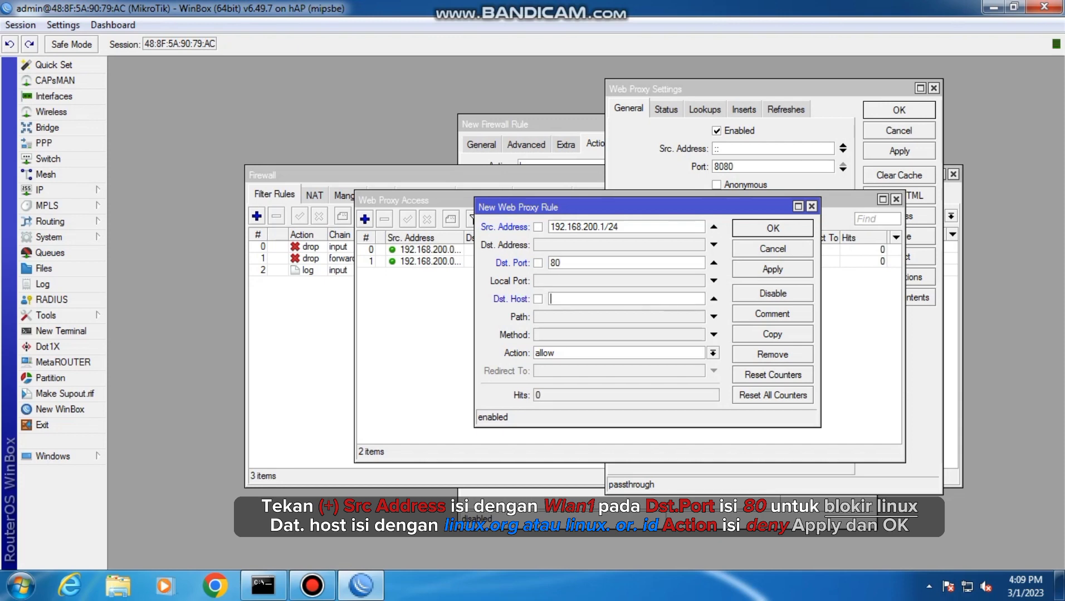
type("linux.org")
left_click(713, 353)
left_click(618, 376)
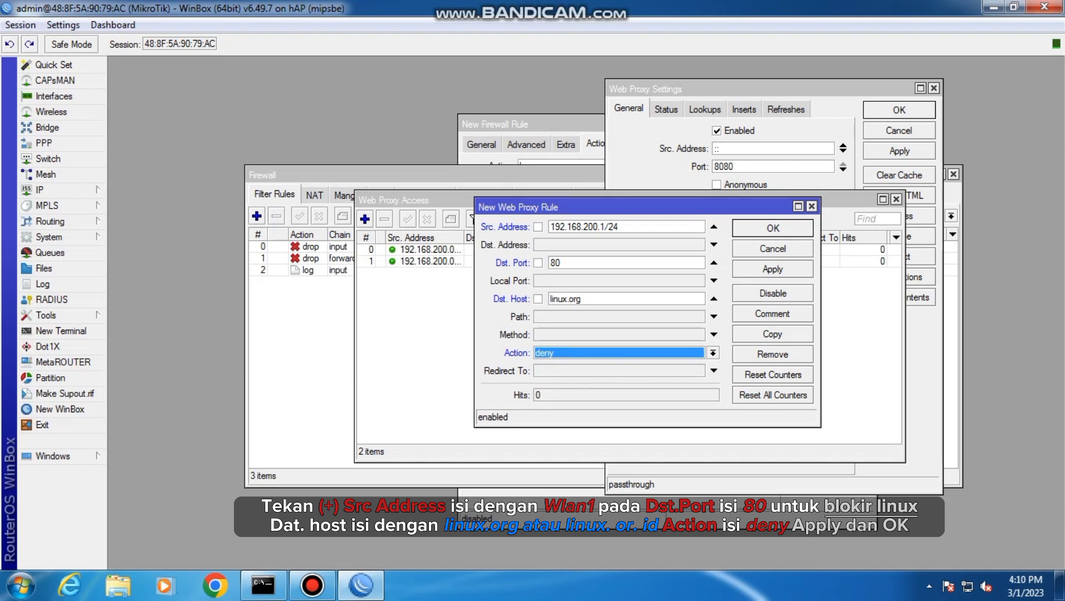
left_click(773, 269)
key("Return")
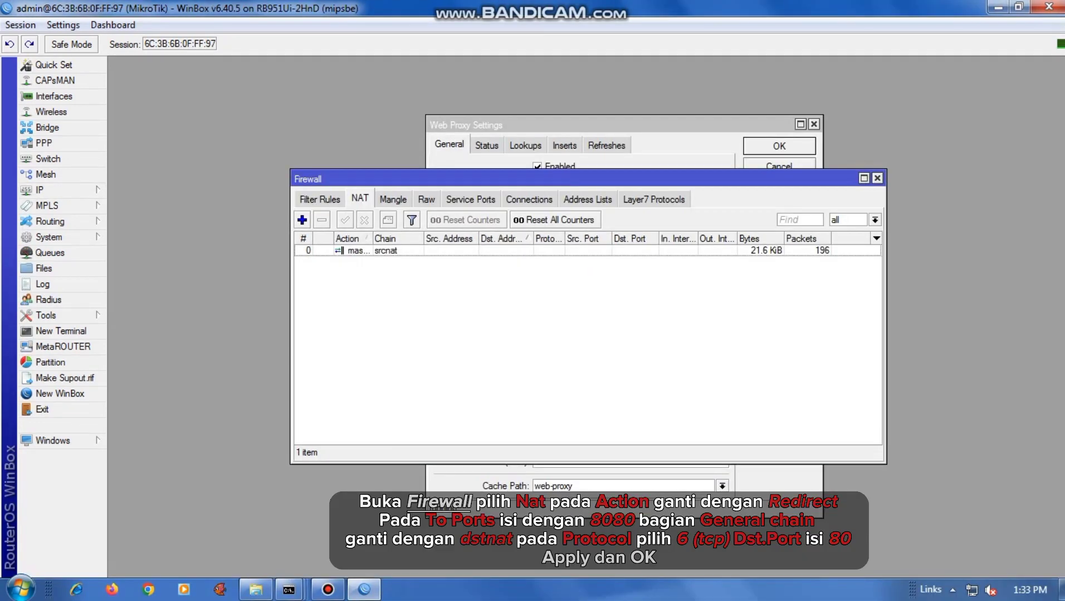
Start a new firewall NAT rule with the redirect action to port 8080
left_click(303, 220)
left_click(654, 120)
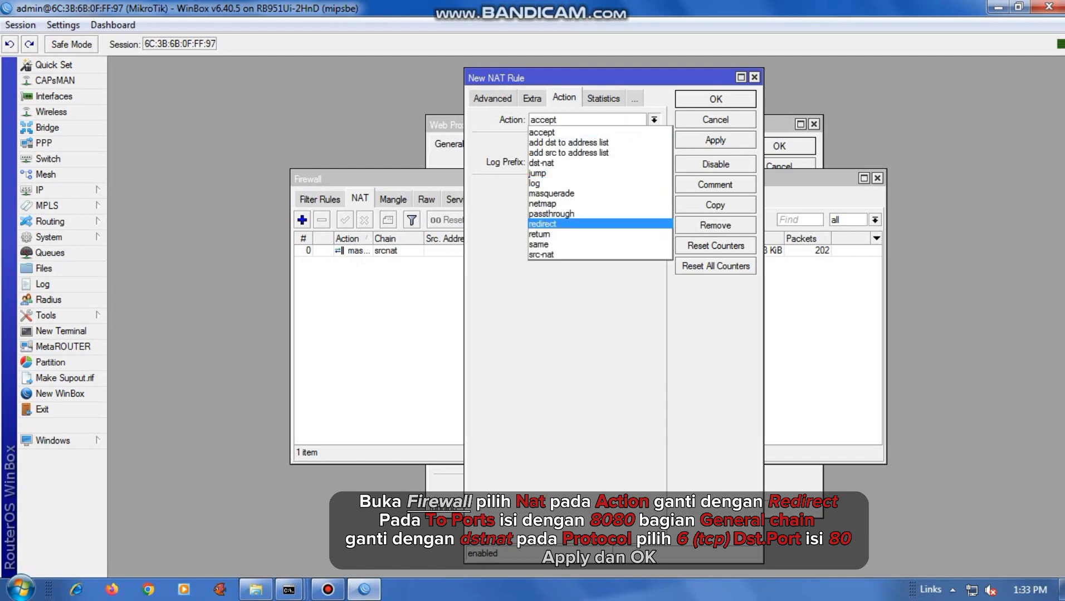
left_click(543, 224)
left_click(655, 186)
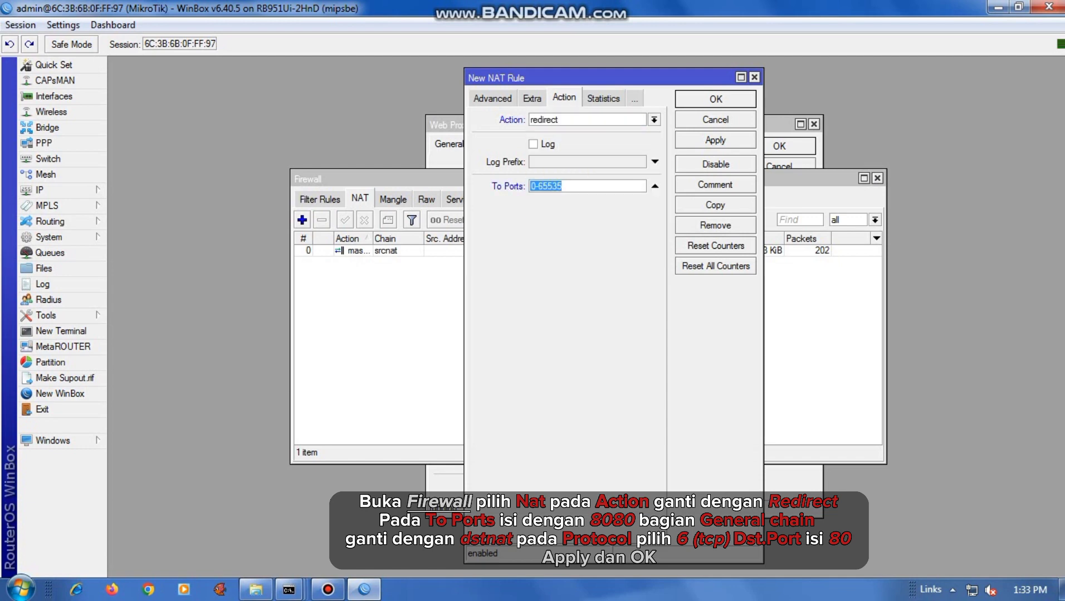
type("80808")
key("BackSpace")
Set the NAT rule's chain to dstnat, protocol to 6 (tcp) and destination port to 80, then apply it
left_click(492, 99)
left_click(490, 98)
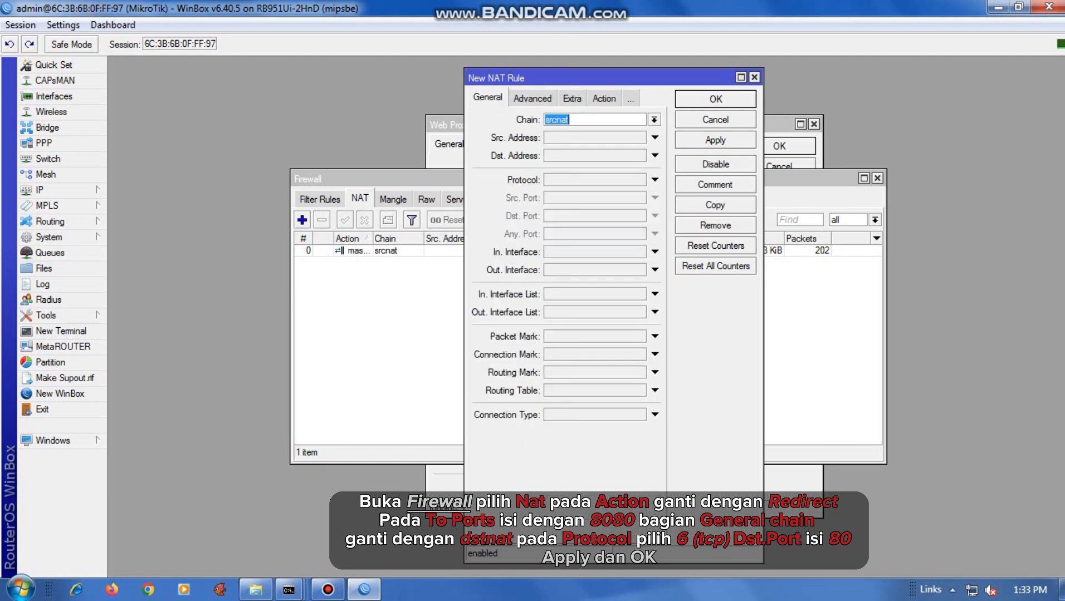
left_click(654, 120)
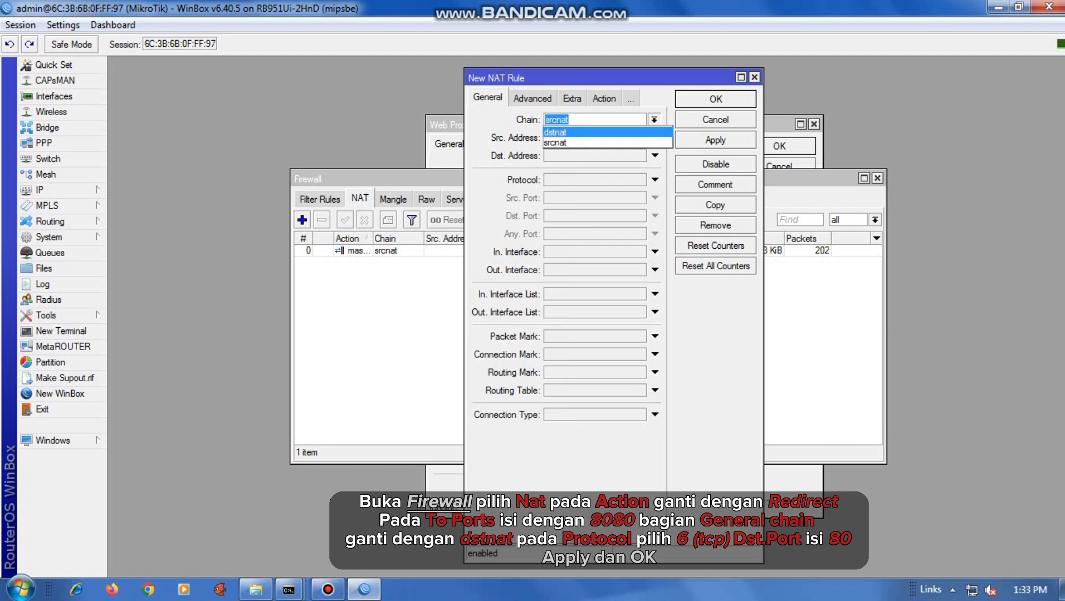
left_click(556, 132)
left_click(655, 180)
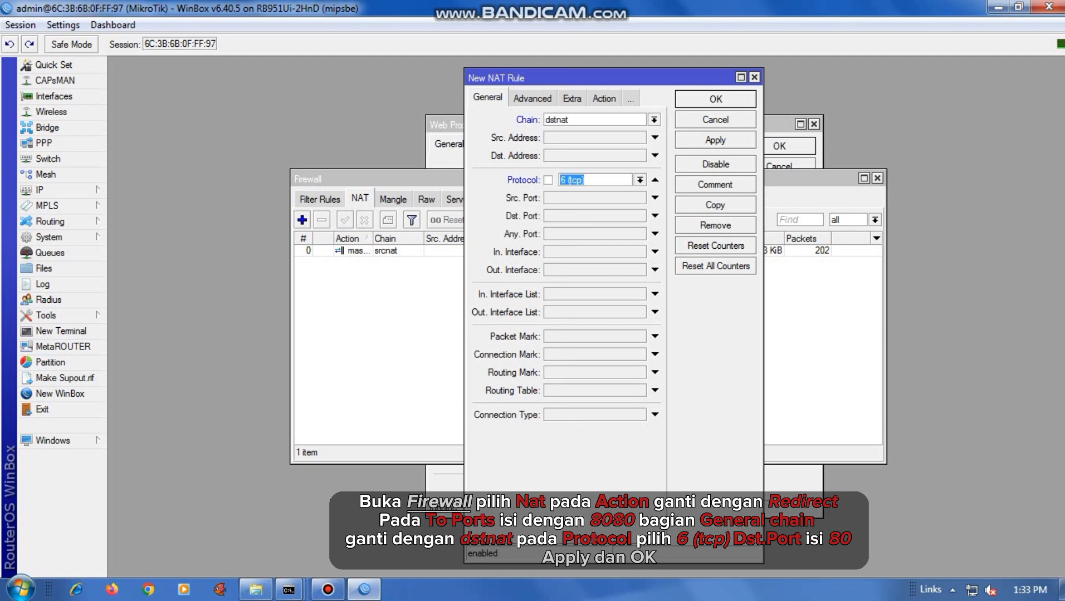
left_click(655, 216)
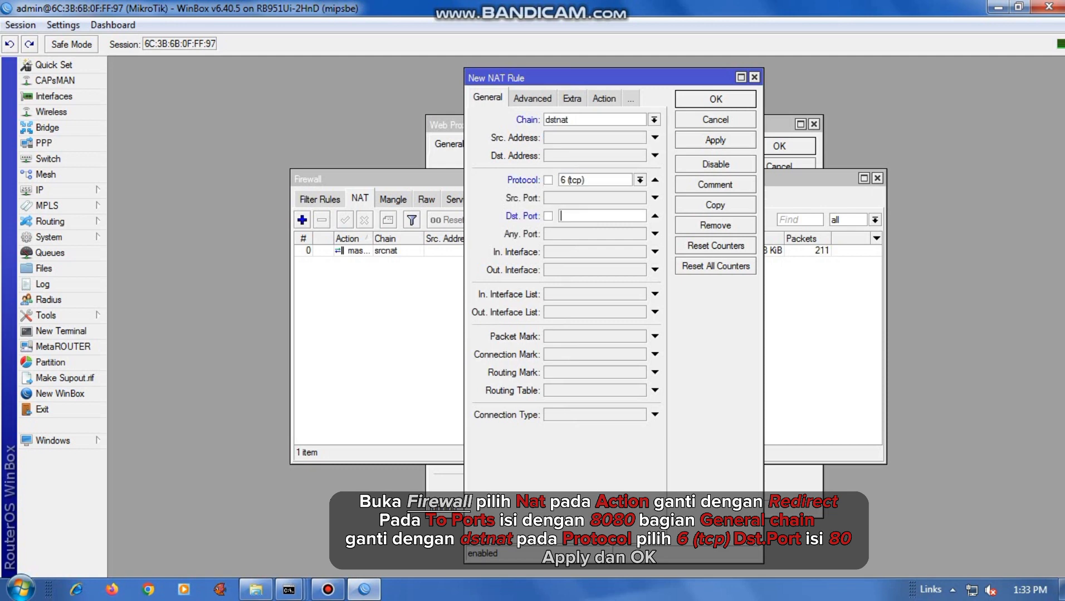
type("80")
left_click(716, 140)
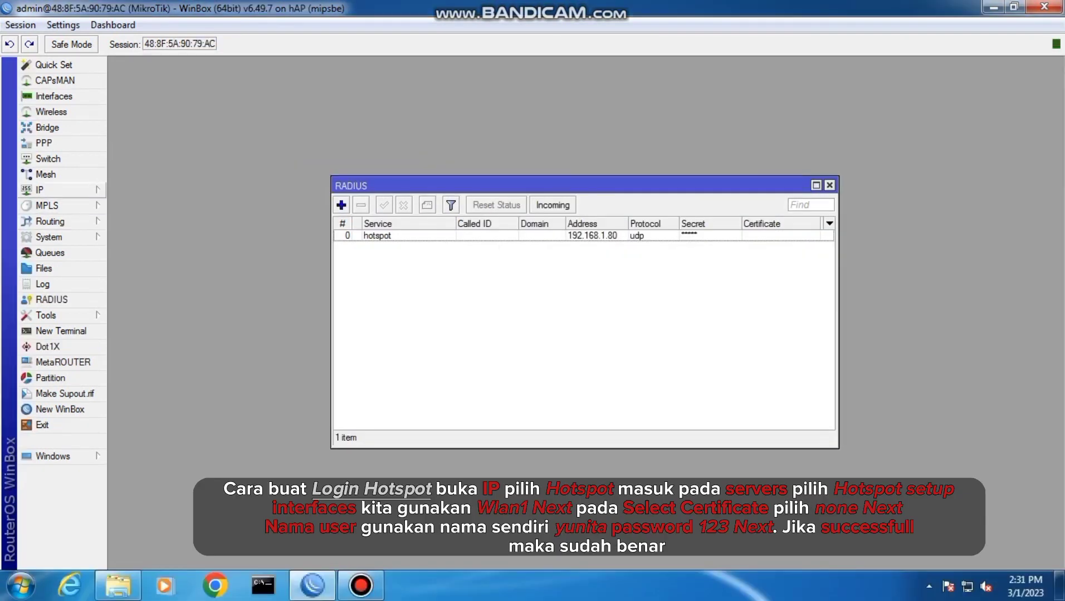
Run Hotspot Setup on the wlan1 interface and accept the proposed local address and address pool
left_click(56, 189)
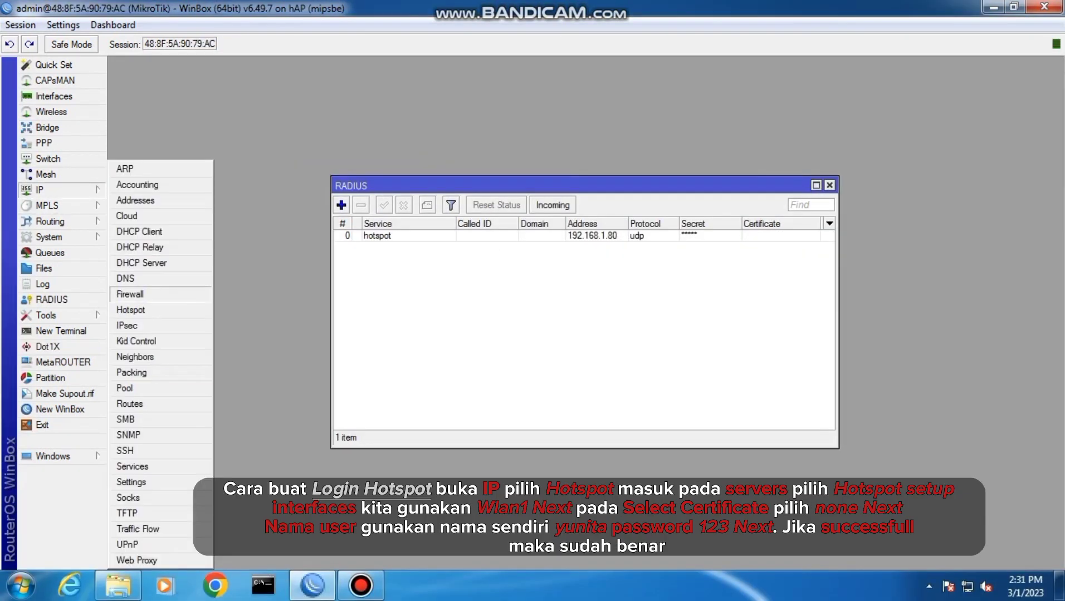
left_click(130, 309)
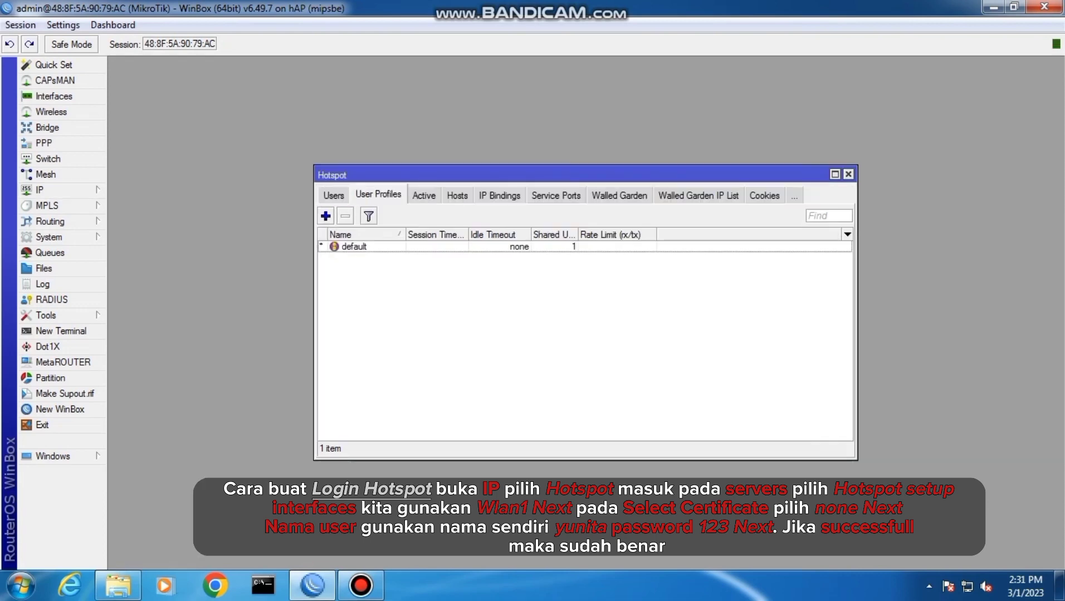
left_click(325, 216)
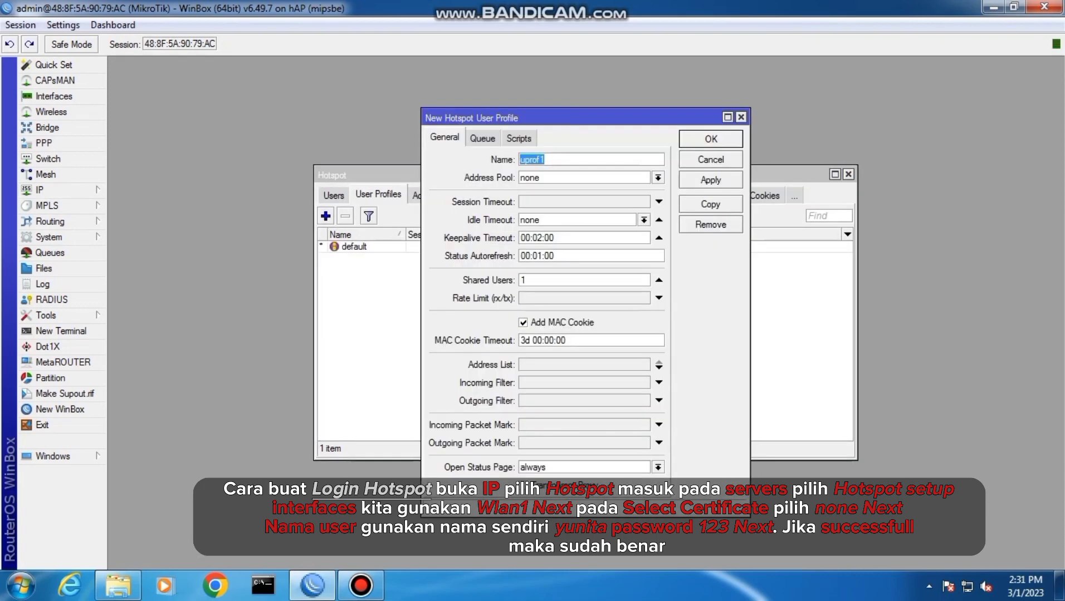
left_click(378, 195)
left_click(333, 194)
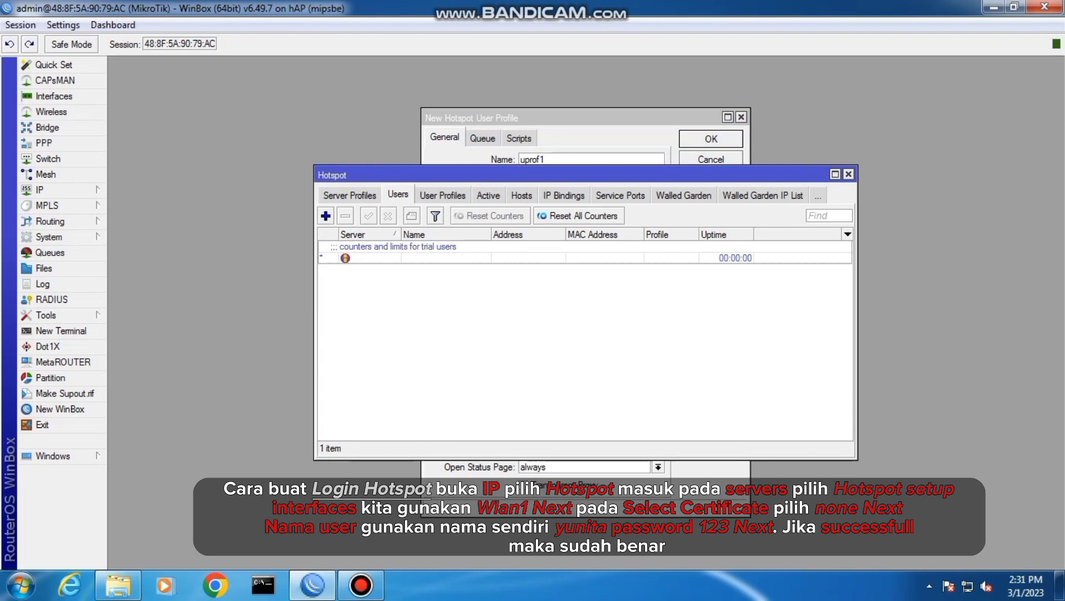
left_click(349, 196)
left_click(337, 195)
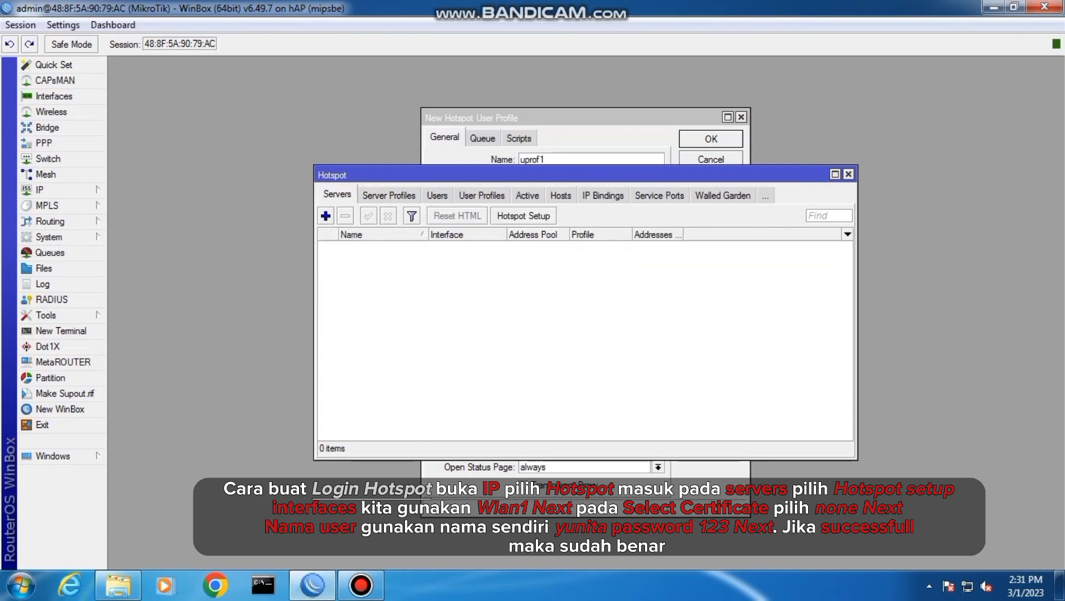
left_click(524, 215)
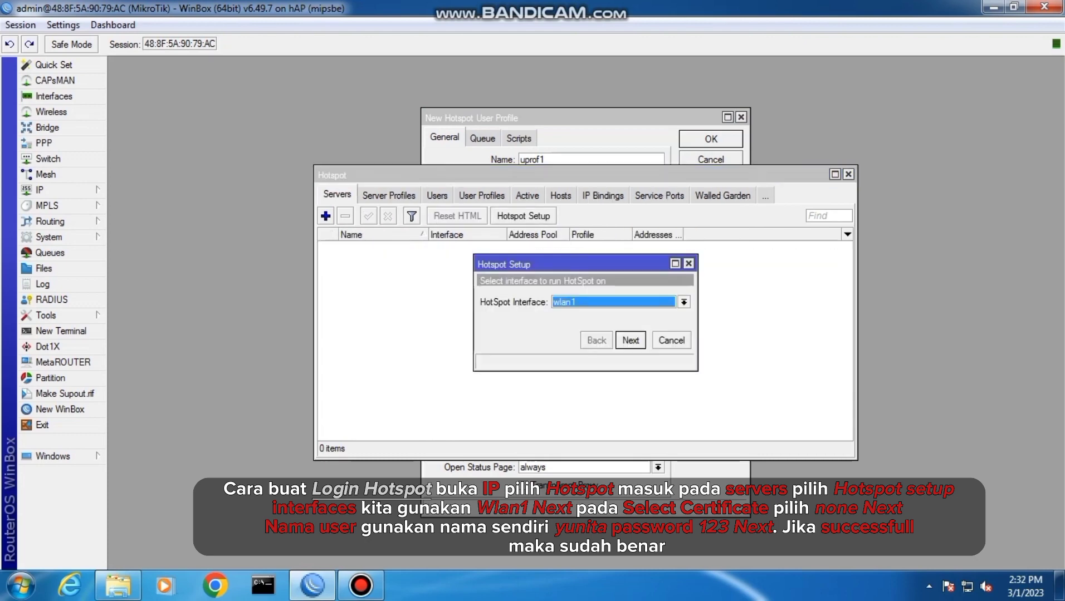
key("Return")
key("Return")
Choose none as the hotspot's SSL certificate, keep the proposed SMTP and DNS server settings, and leave the DNS name empty
key("Return")
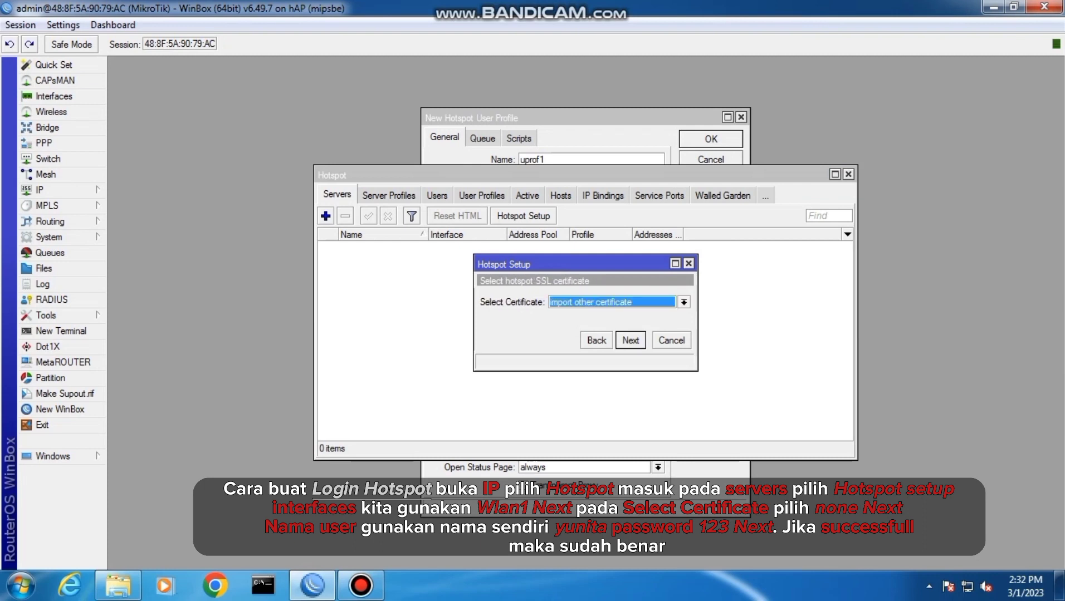
key("alt+Down")
key("Down")
key("Return")
key("Return")
key("Return")
key("Return")
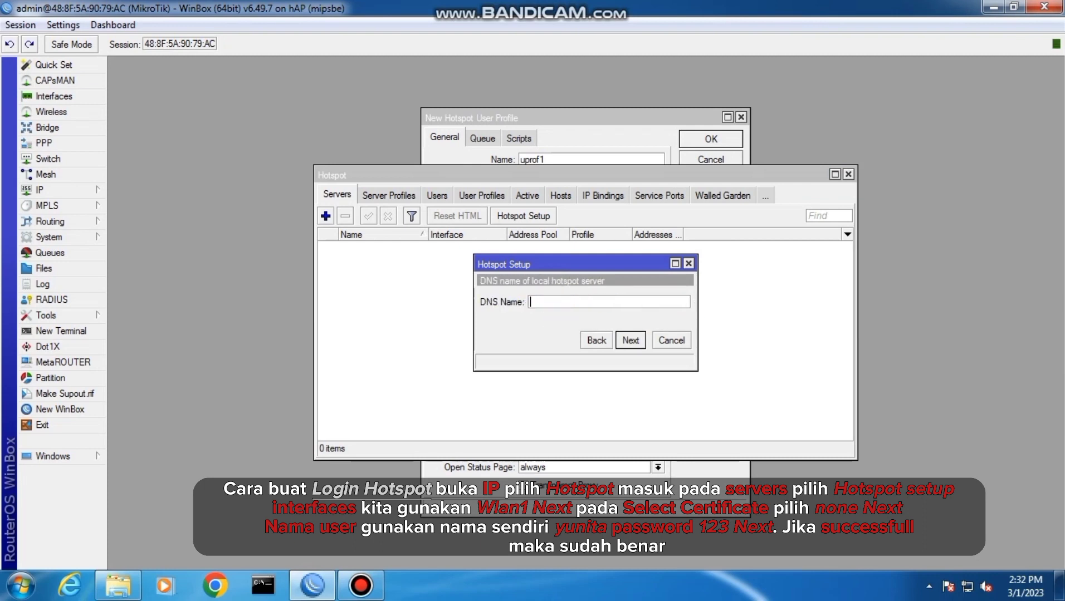
key("Return")
Enter the local hotspot user's name and password and finish the hotspot setup
left_click(641, 320)
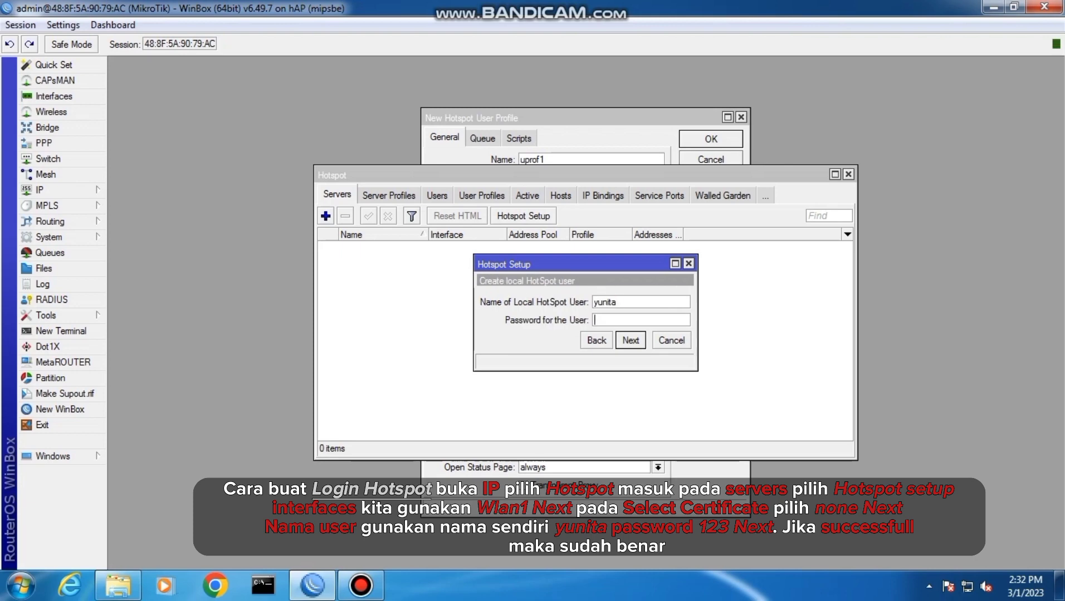
key("Return")
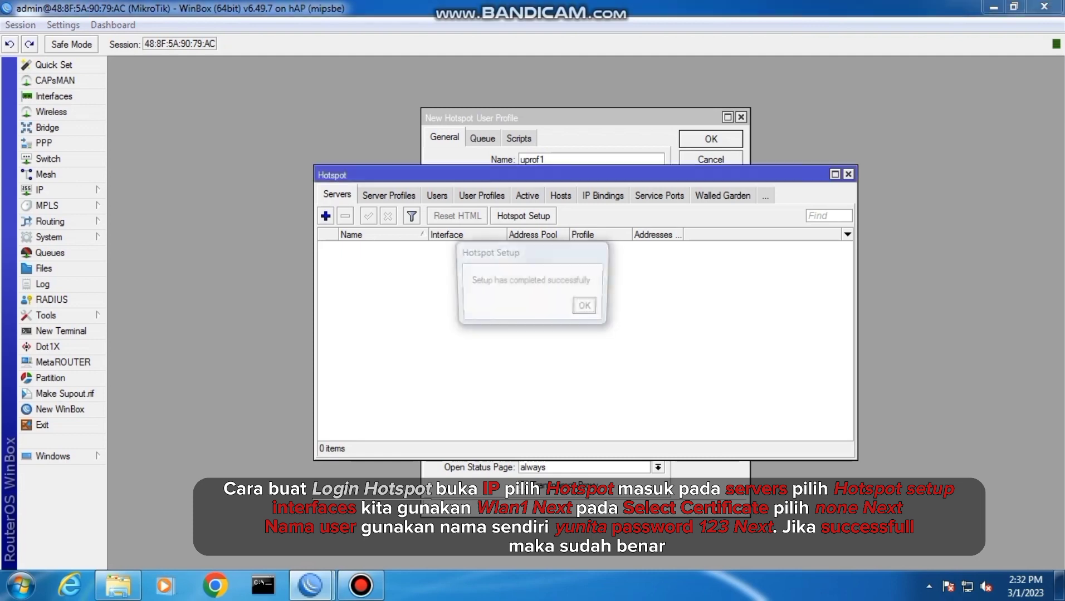
key("Return")
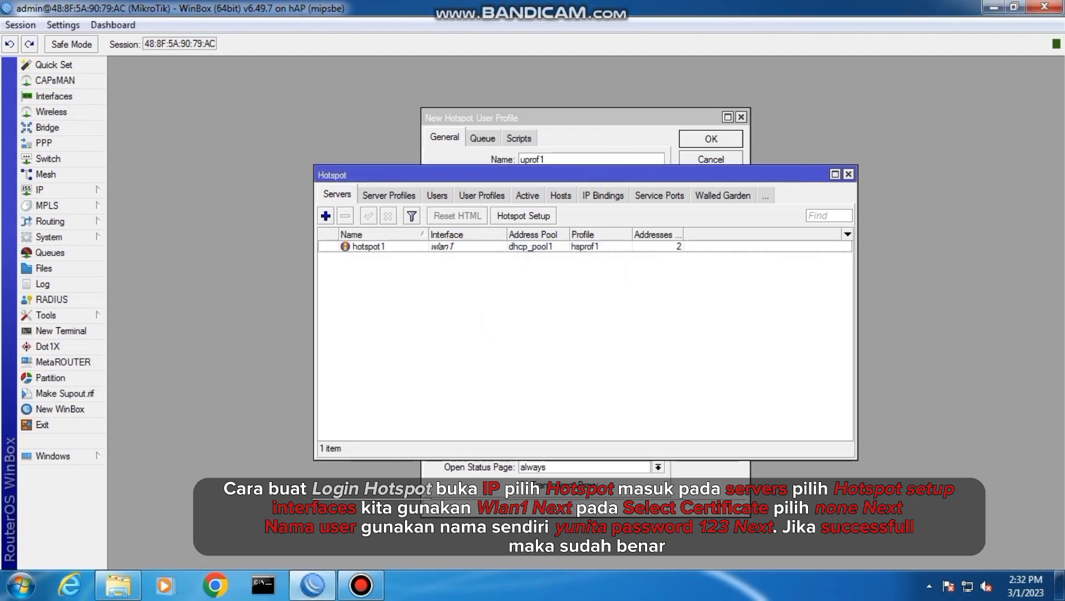
Set server profile hsprof1's HTML directory to flash/Skynet, disable its Cookie login method, and save the profile
left_click(389, 195)
double_click(355, 259)
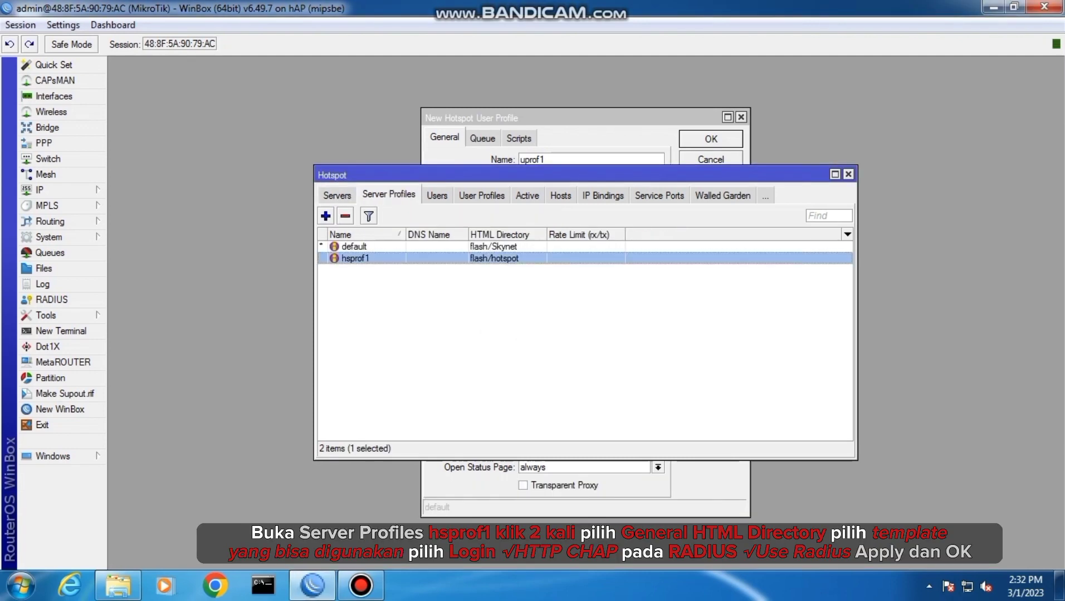
left_click(663, 259)
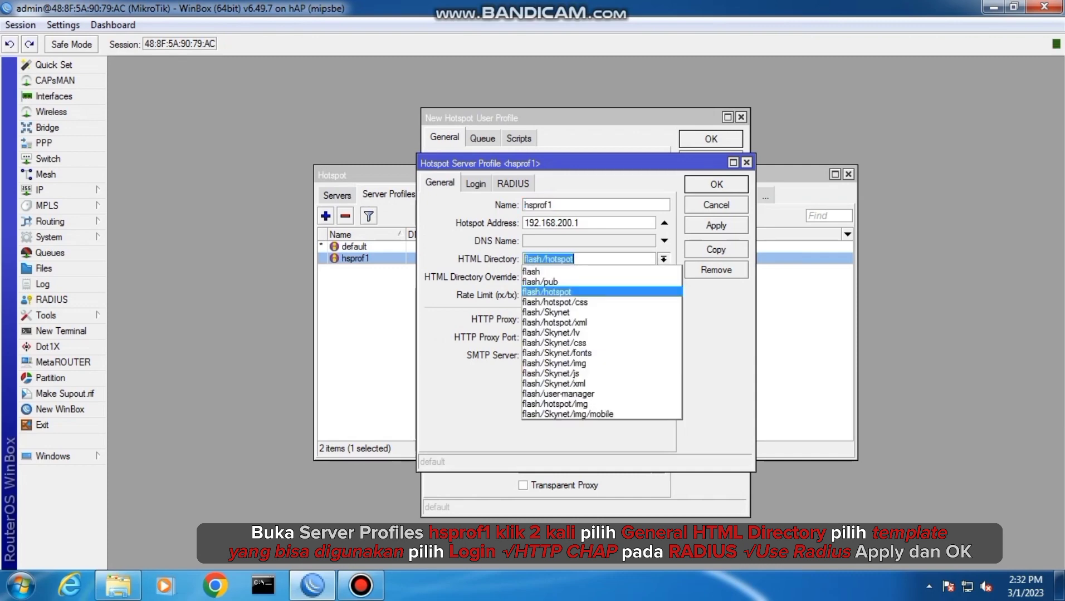
left_click(557, 313)
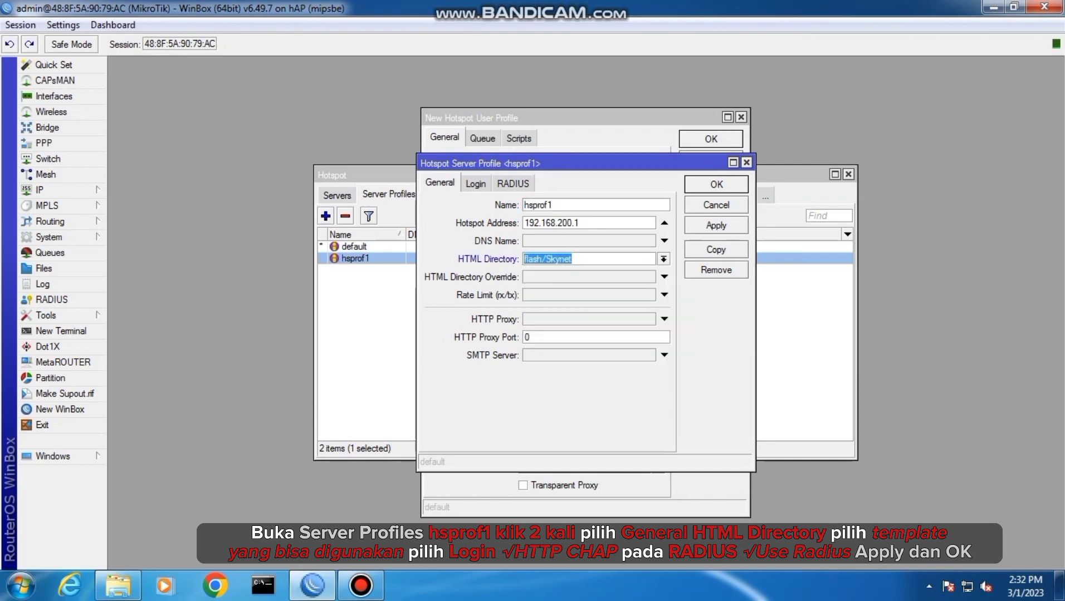
left_click(476, 183)
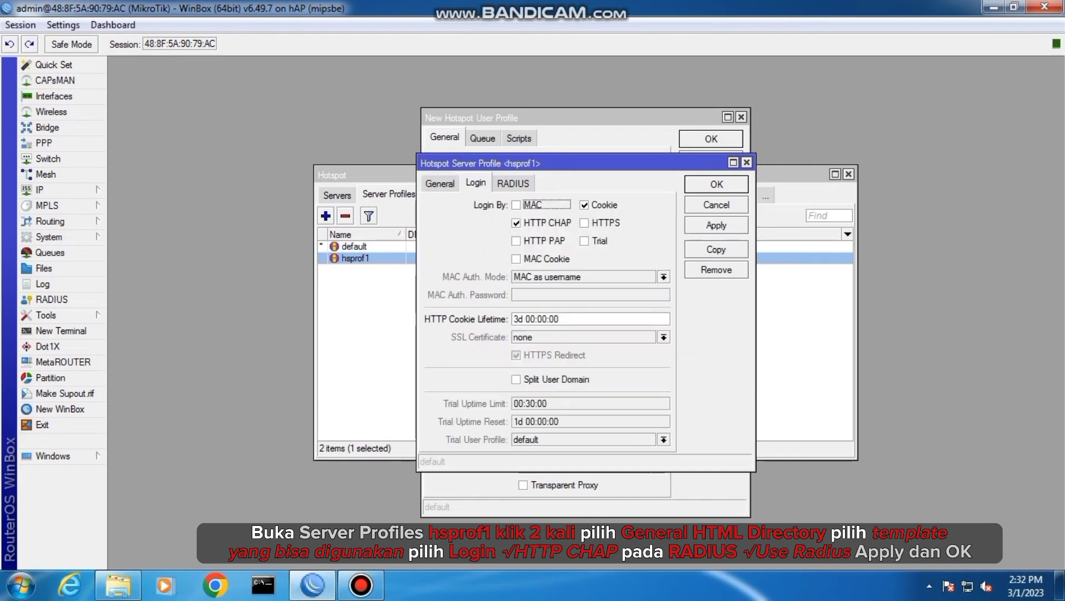
left_click(583, 205)
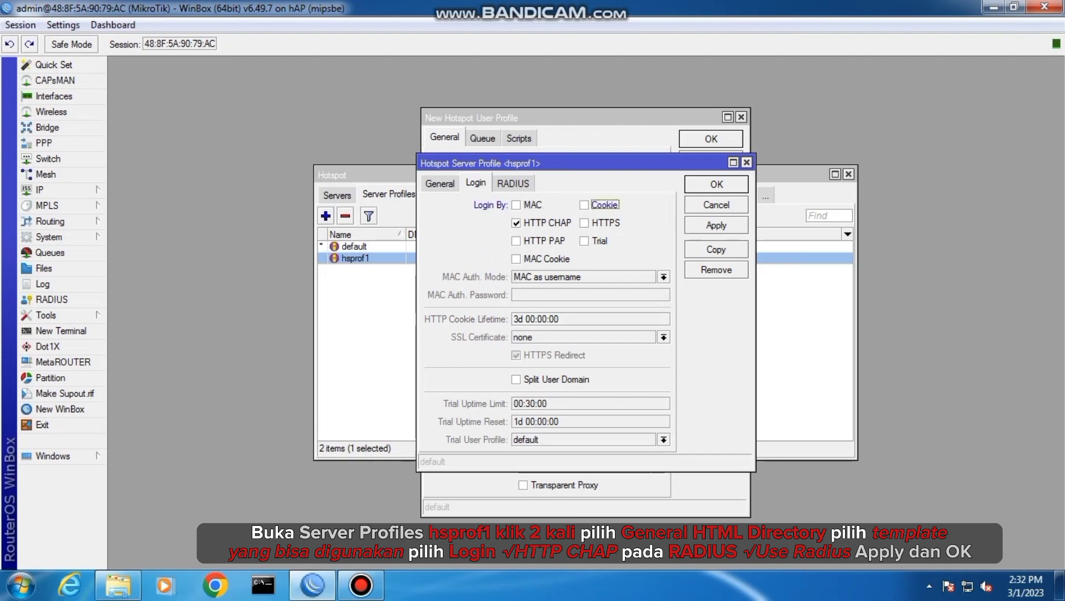
left_click(716, 226)
left_click(715, 185)
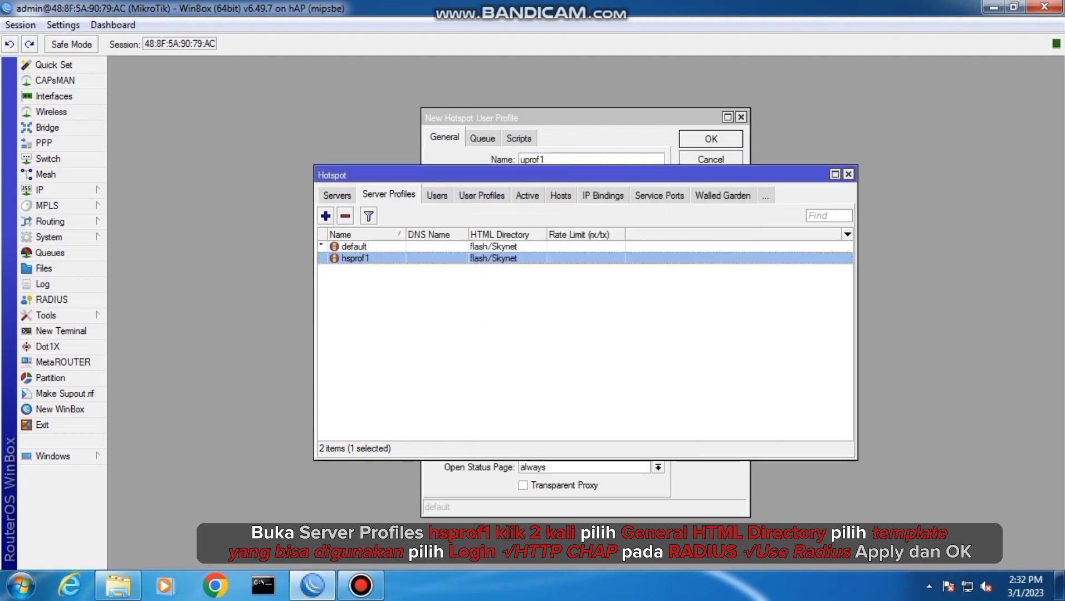
Enable Use RADIUS in the hsprof1 server profile and save it
double_click(355, 258)
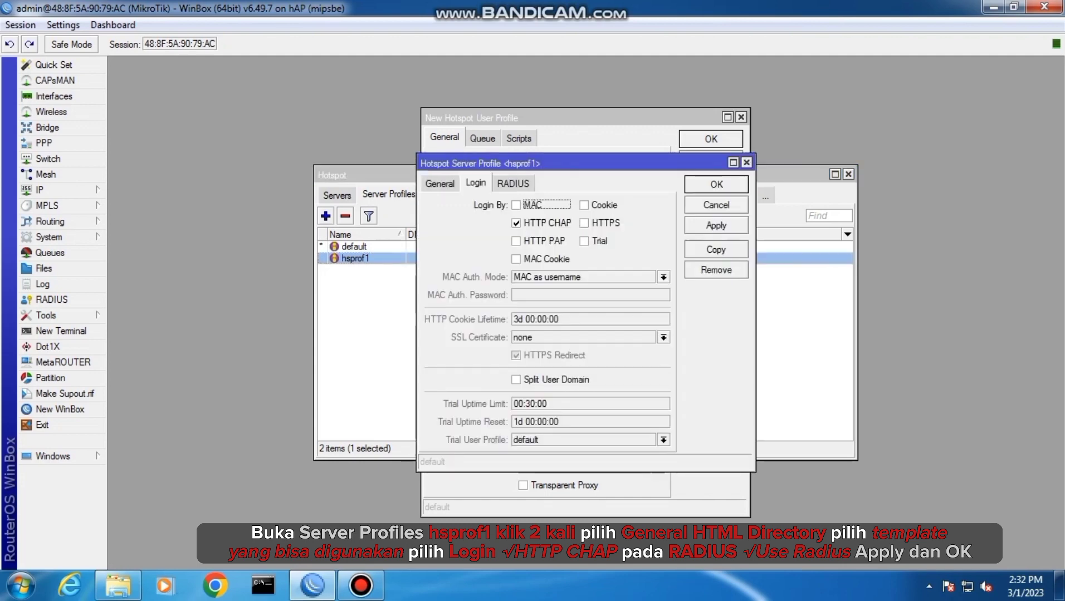
left_click(513, 184)
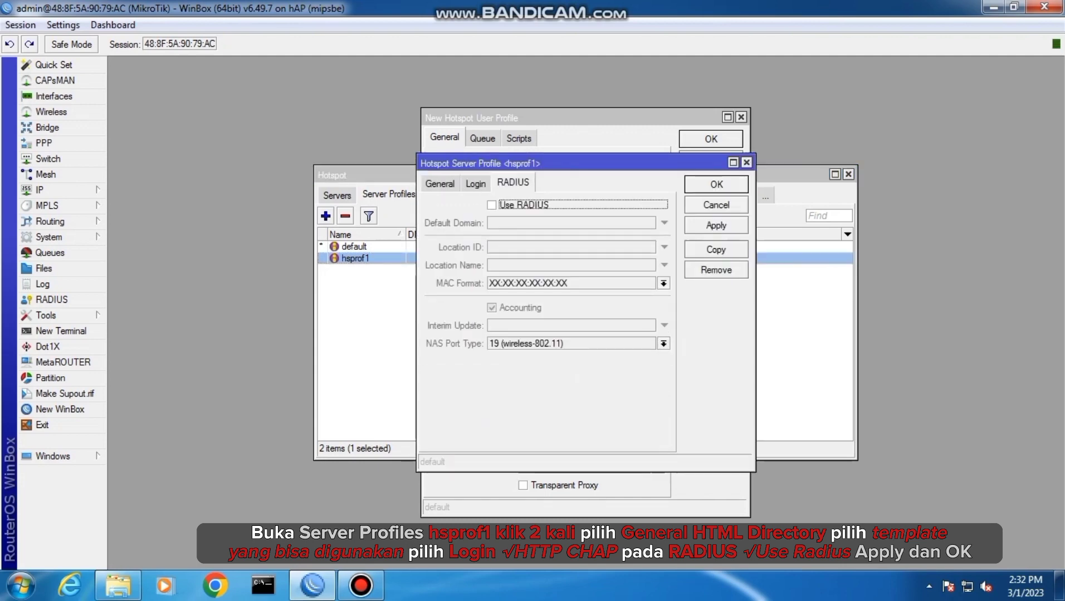
left_click(491, 205)
left_click(715, 226)
left_click(715, 184)
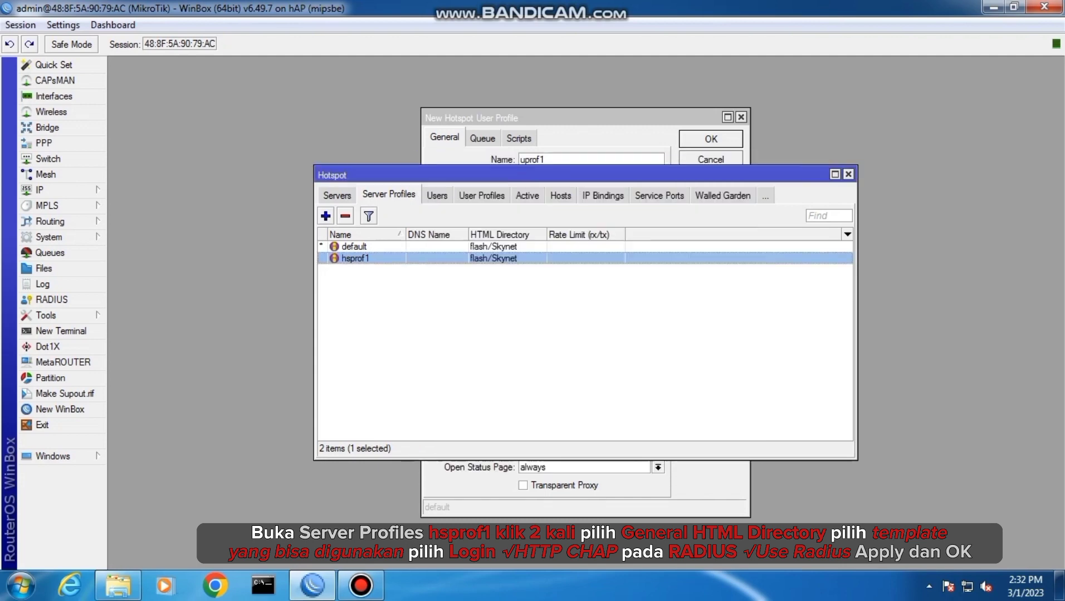
Switch to Chrome, open 192.168.100.1/userman and log in to User Manager as admin
left_click(215, 586)
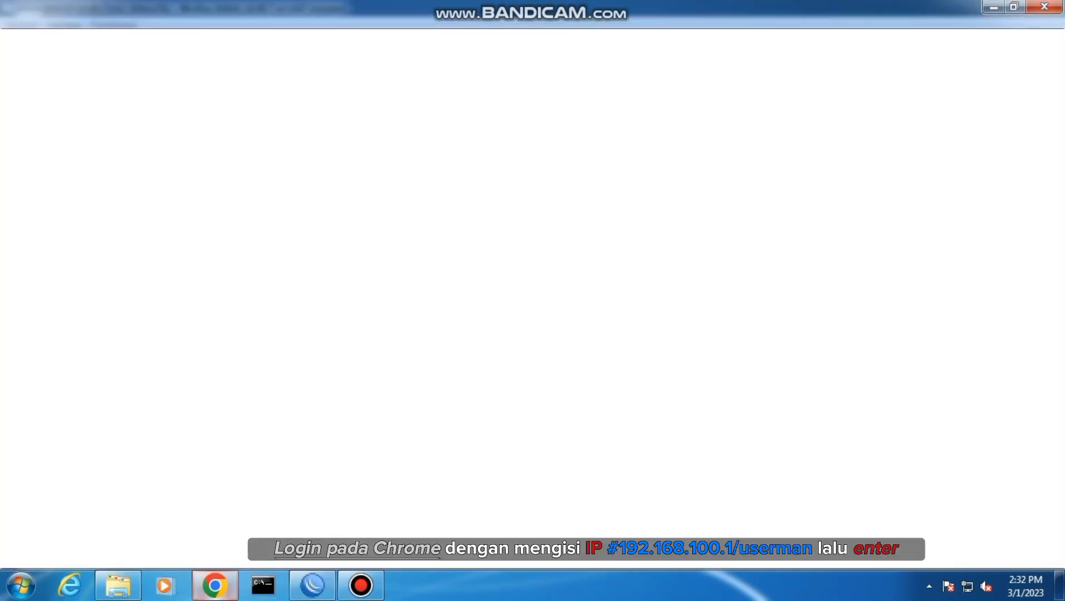
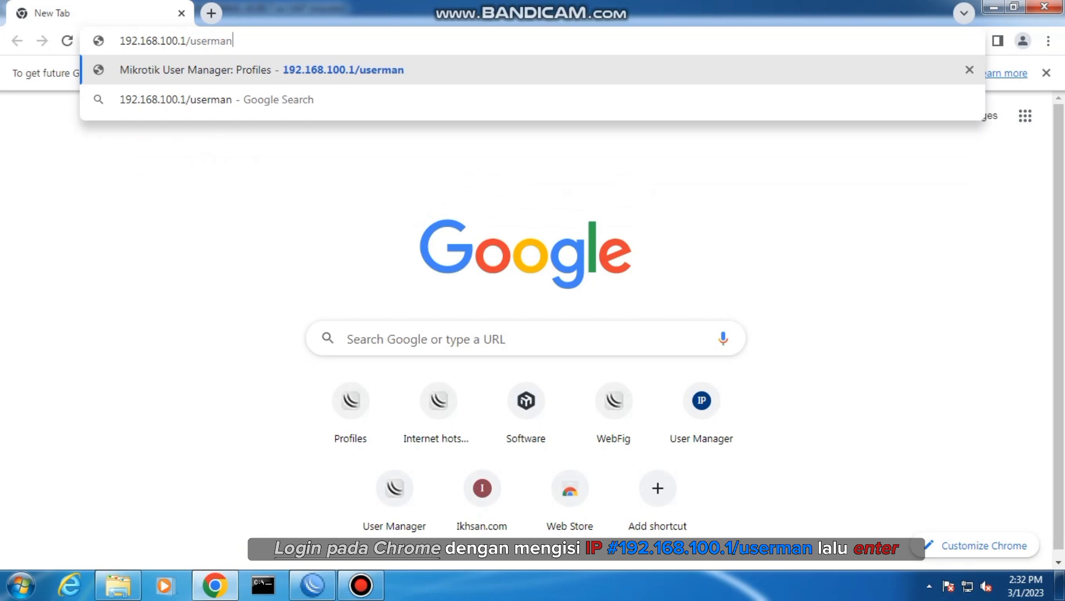
key("Return")
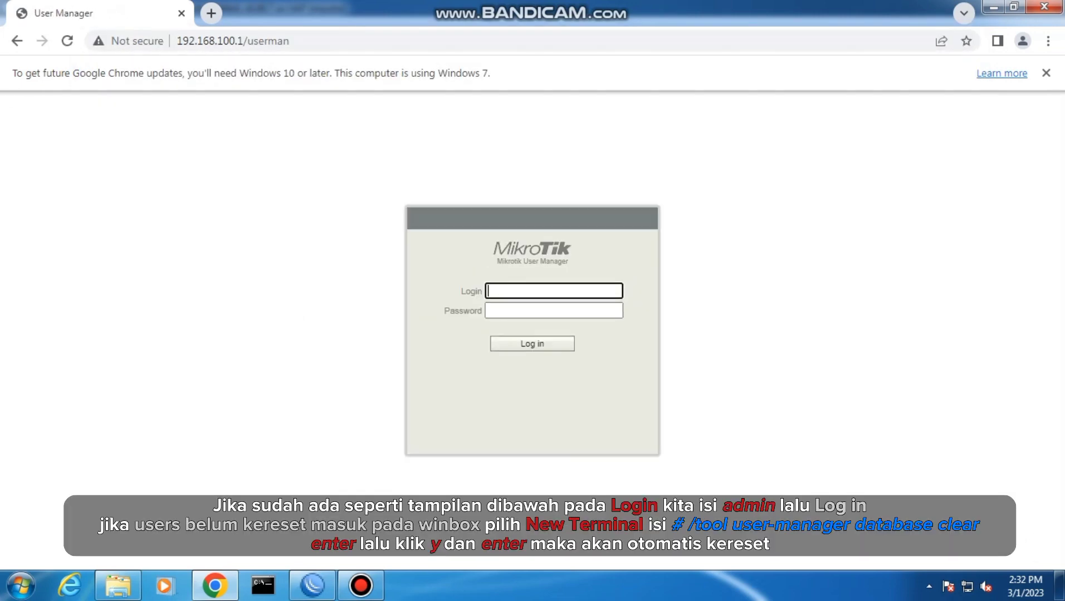
key("Return")
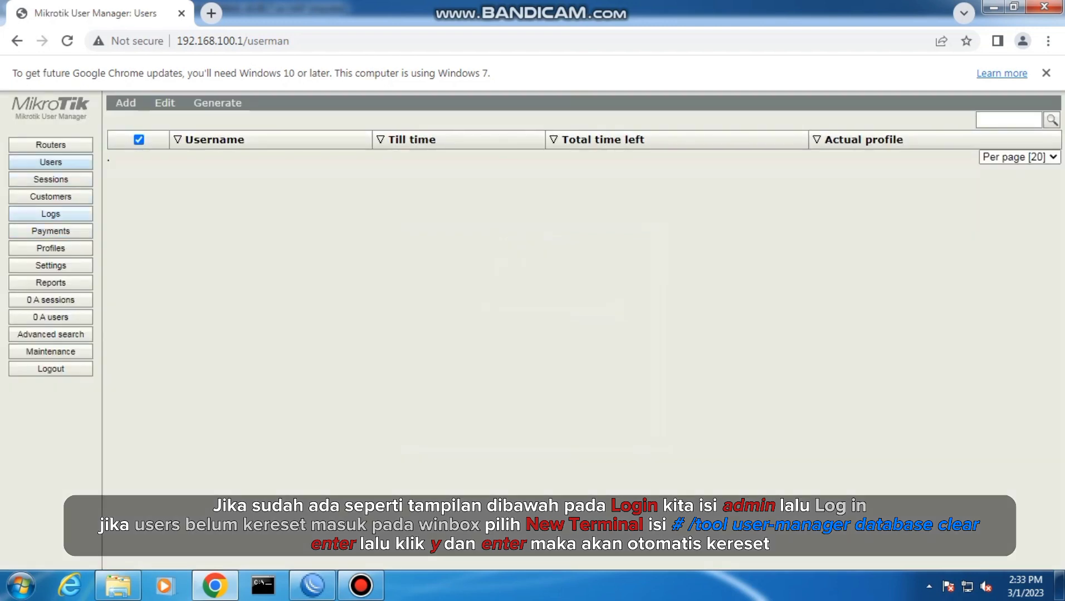
Create a new router entry in User Manager and enter its name and shared secret
left_click(50, 145)
left_click(126, 103)
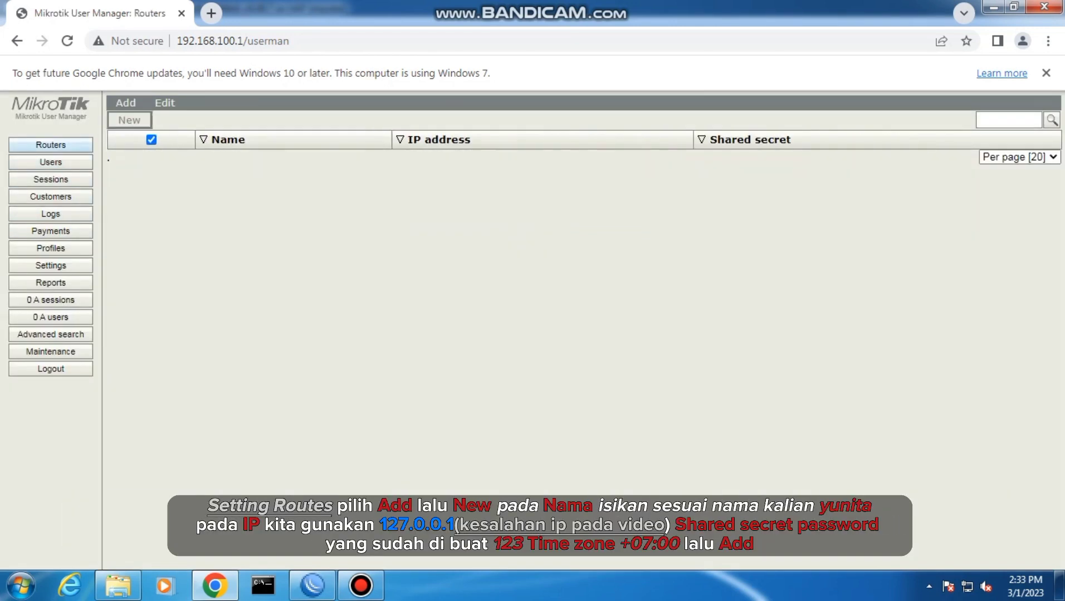
left_click(129, 121)
double_click(574, 226)
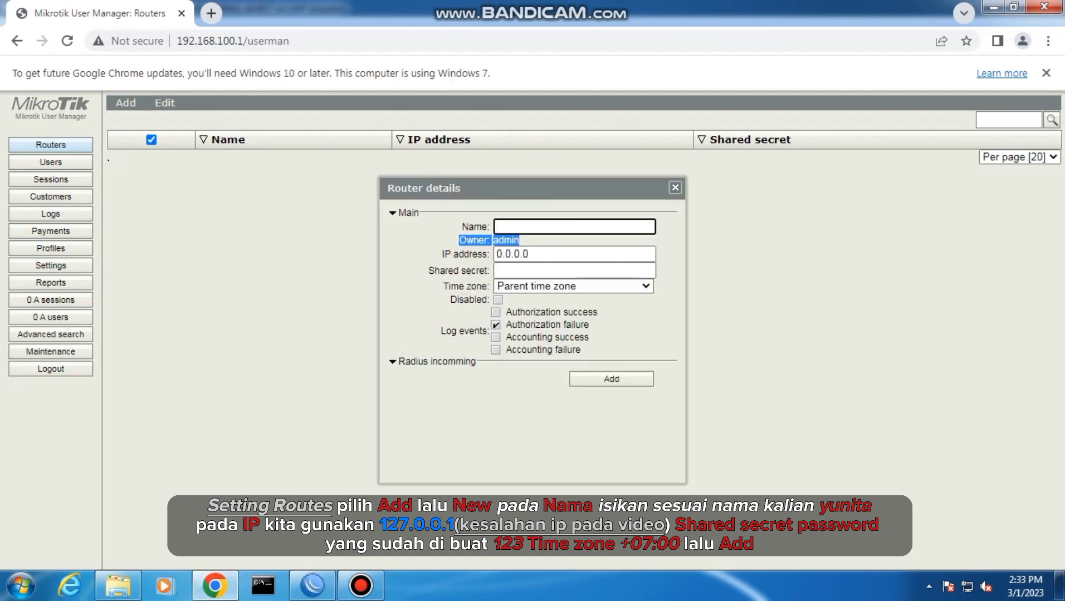
left_click(574, 227)
type("yunita")
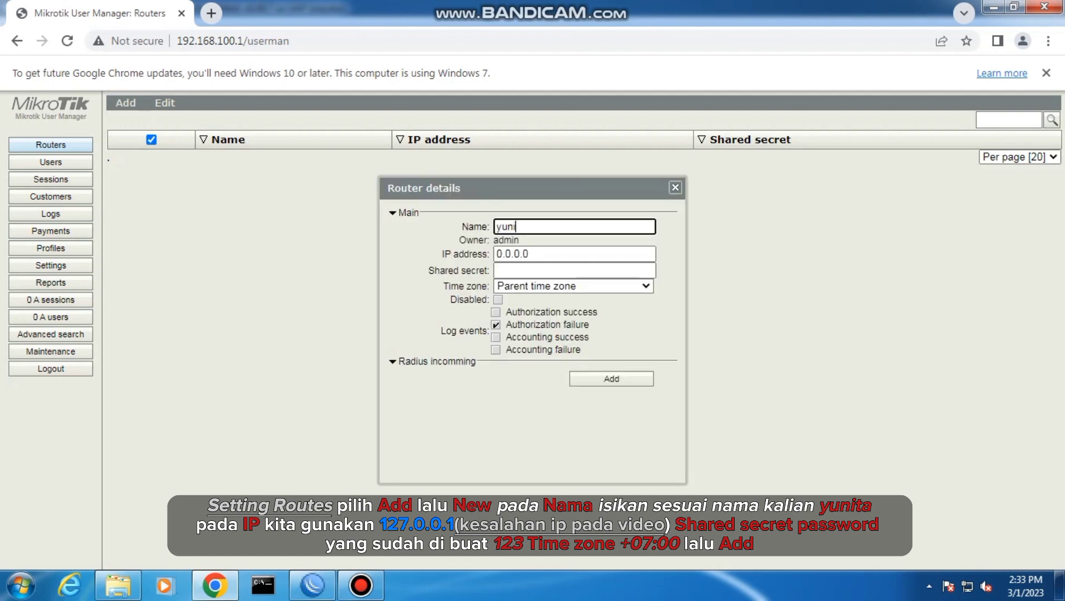
key("Tab")
key("Tab")
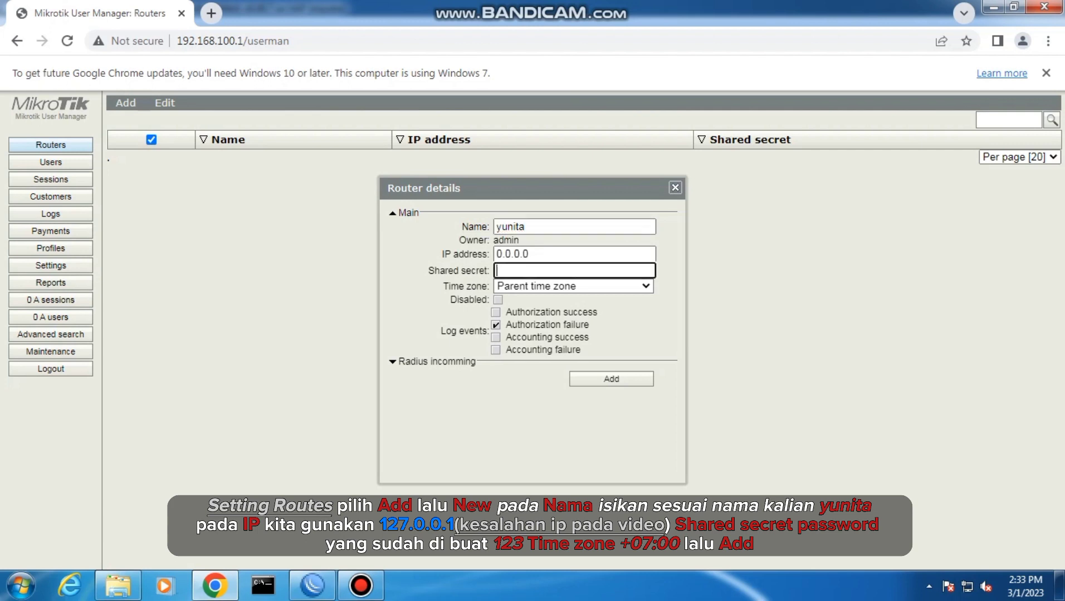
Set the new router entry's IP address to 192.168.1.80
left_click(530, 255)
key("BackSpace")
key("BackSpace")
key("BackSpace")
key("BackSpace")
key("BackSpace")
key("BackSpace")
key("BackSpace")
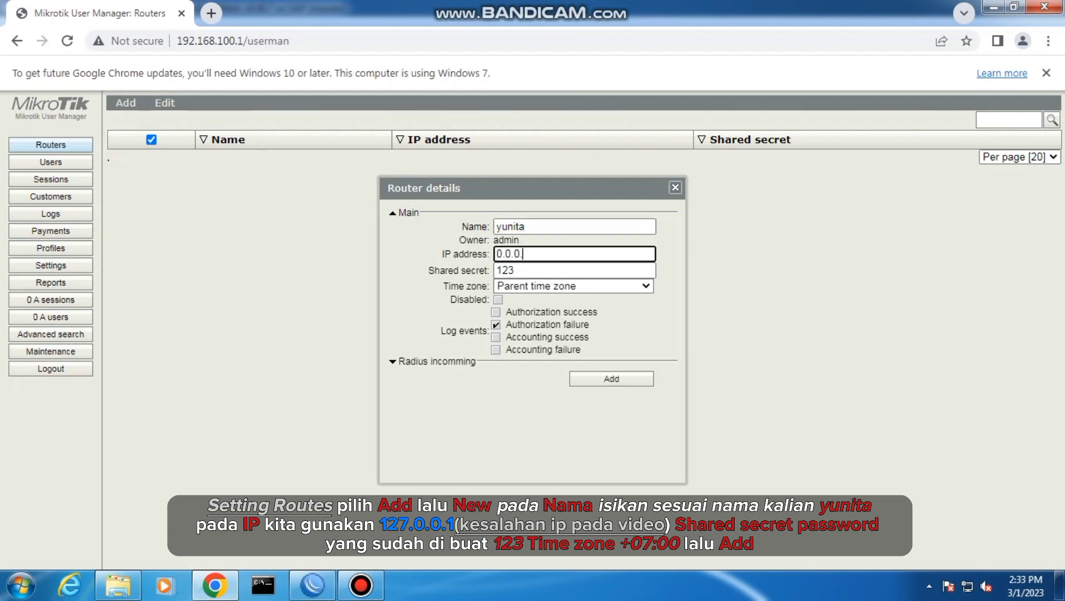
type("192")
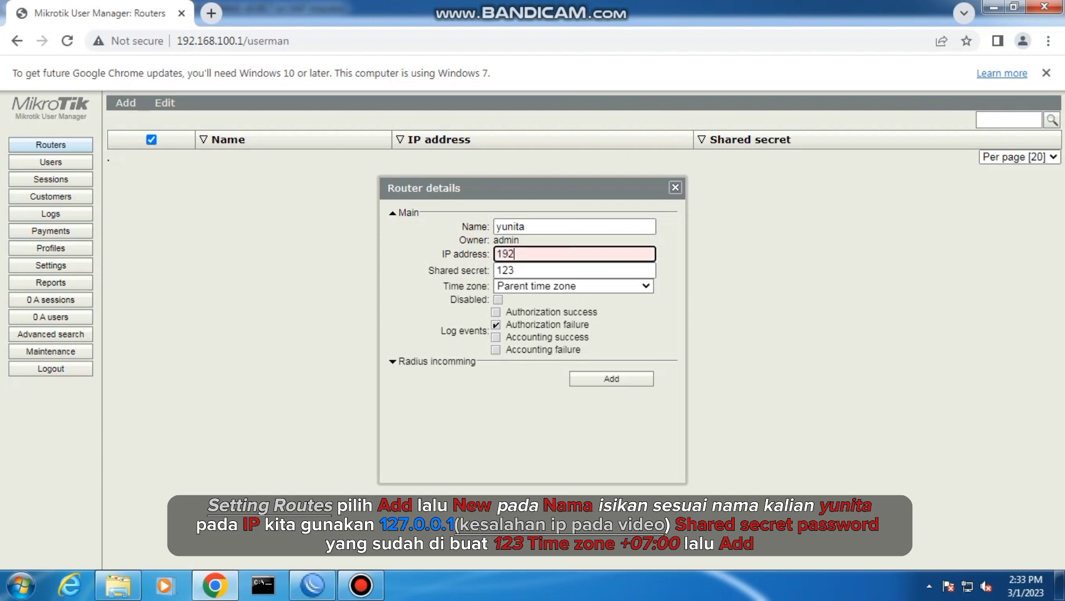
type(".168.1")
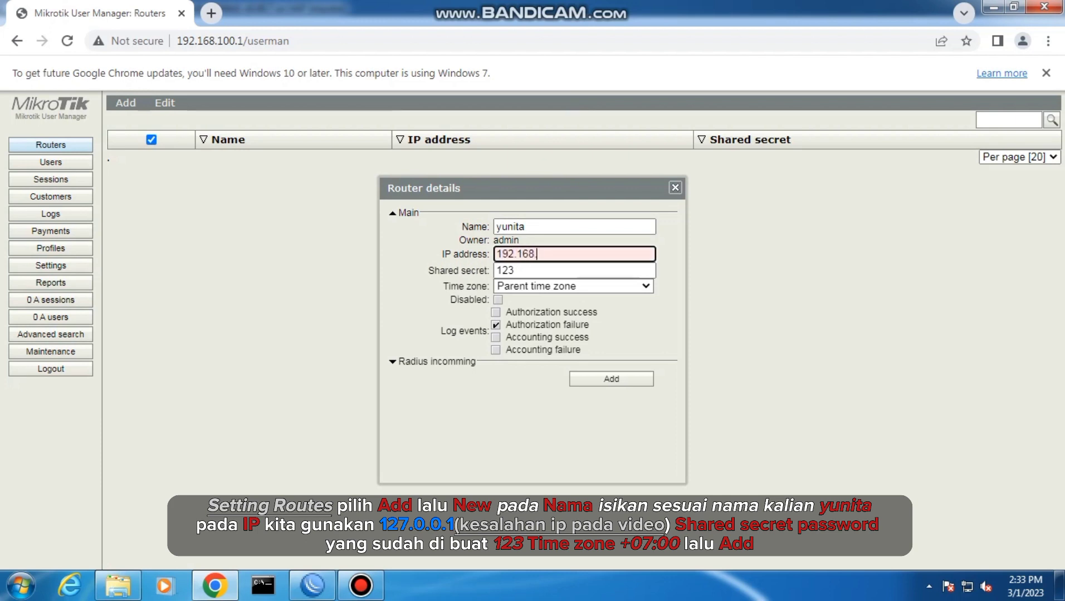
type(".80")
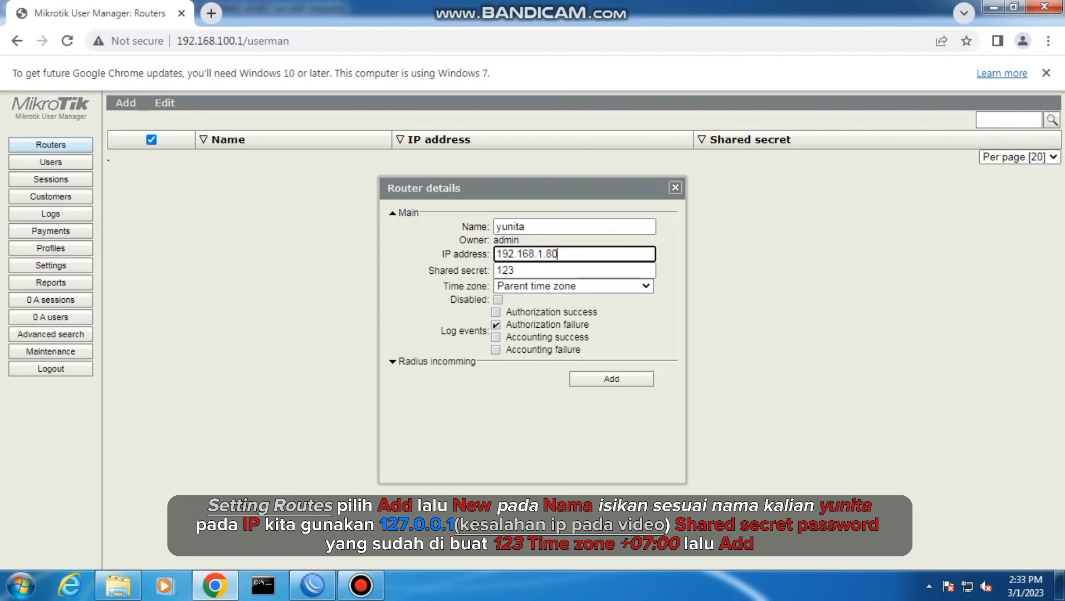
Set the router entry's time zone to +07:00 and add the router
left_click(613, 286)
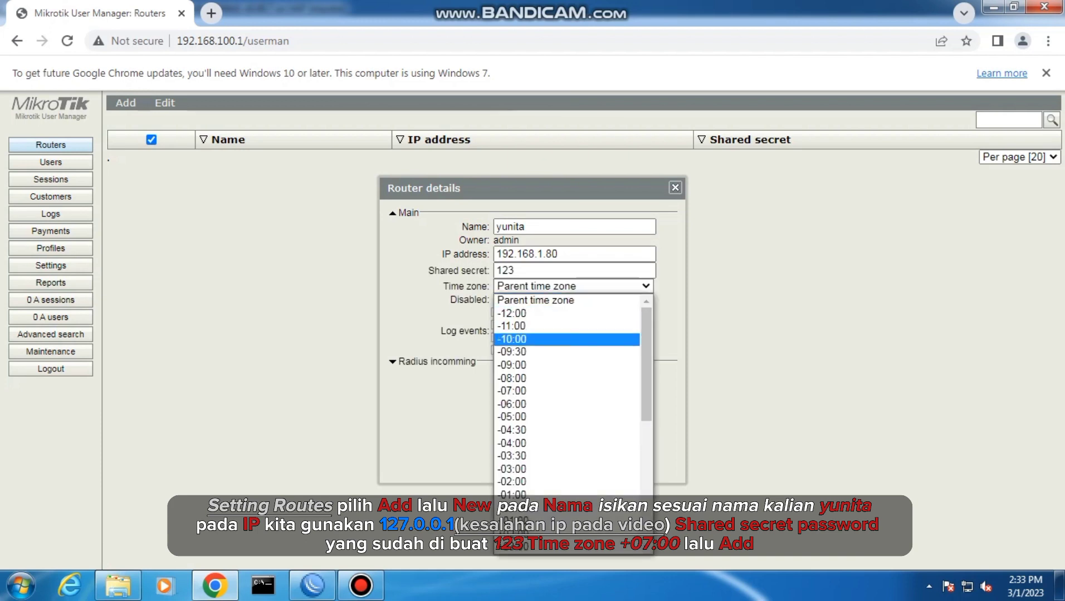
left_click_drag(646, 338, 646, 438)
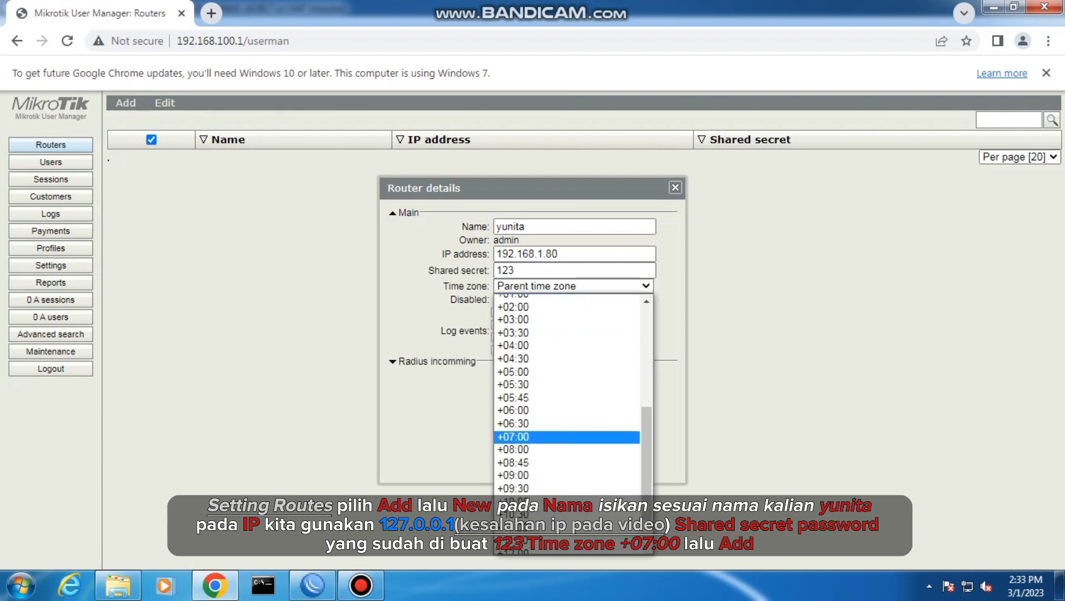
left_click(557, 438)
left_click(611, 379)
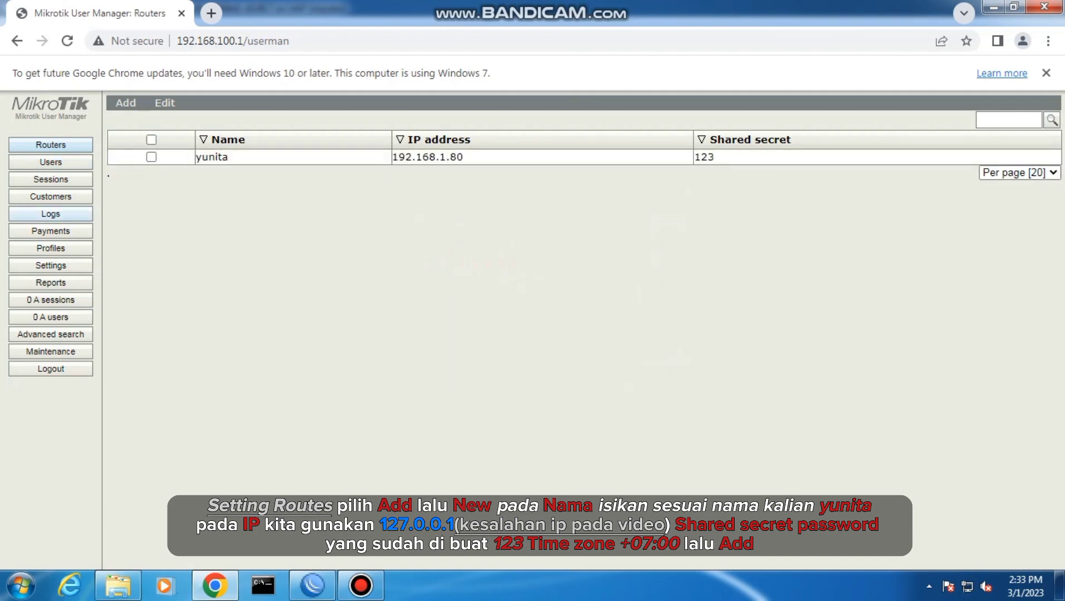
Create a user profile under the owner's first name, set its shared users to Unlimited, and save it
left_click(51, 248)
left_click(217, 127)
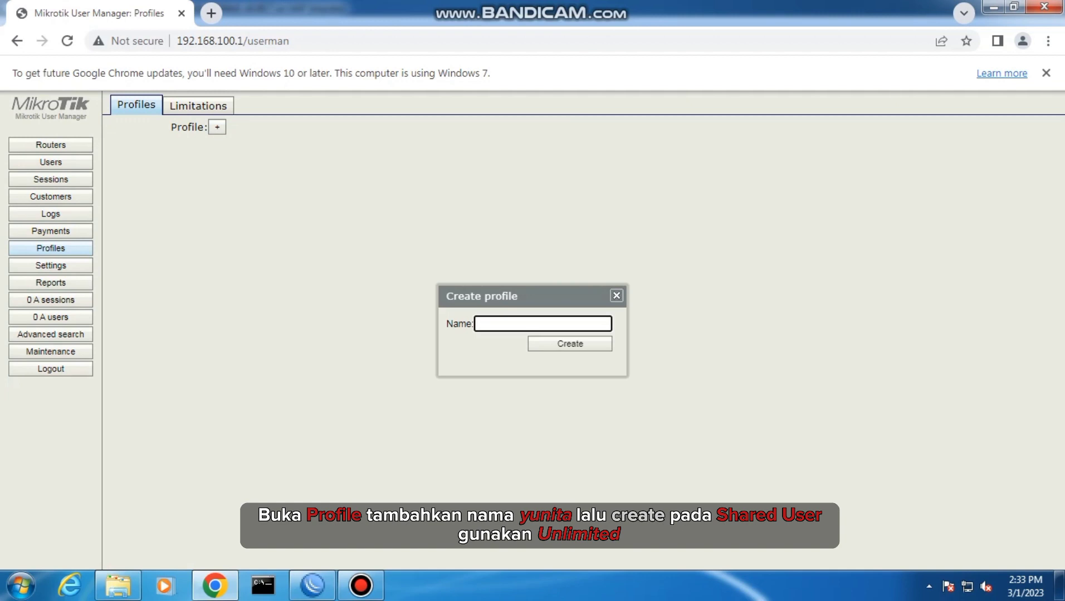
type("yunita")
key("Return")
left_click(293, 235)
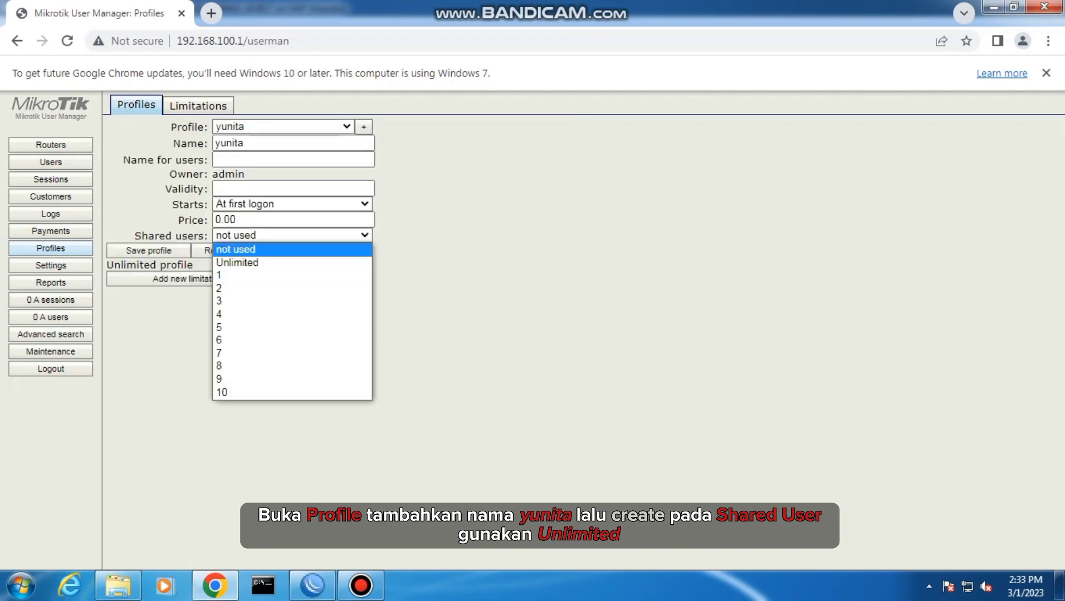
left_click(273, 263)
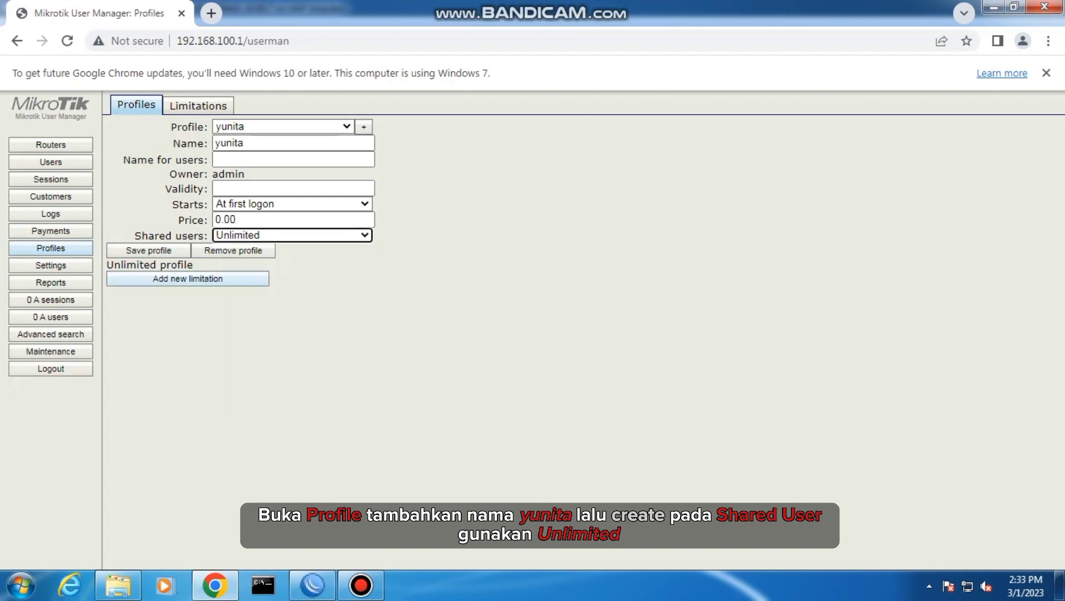
left_click(149, 251)
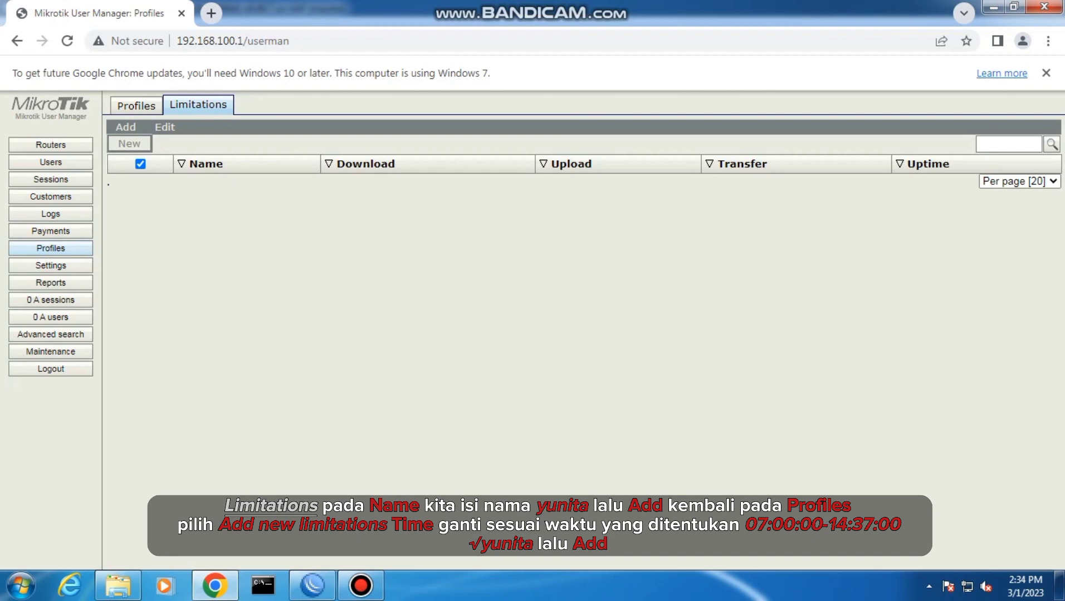
Add a new limitation with the same name as the profile, leaving its limits at their defaults
left_click(129, 143)
left_click(557, 148)
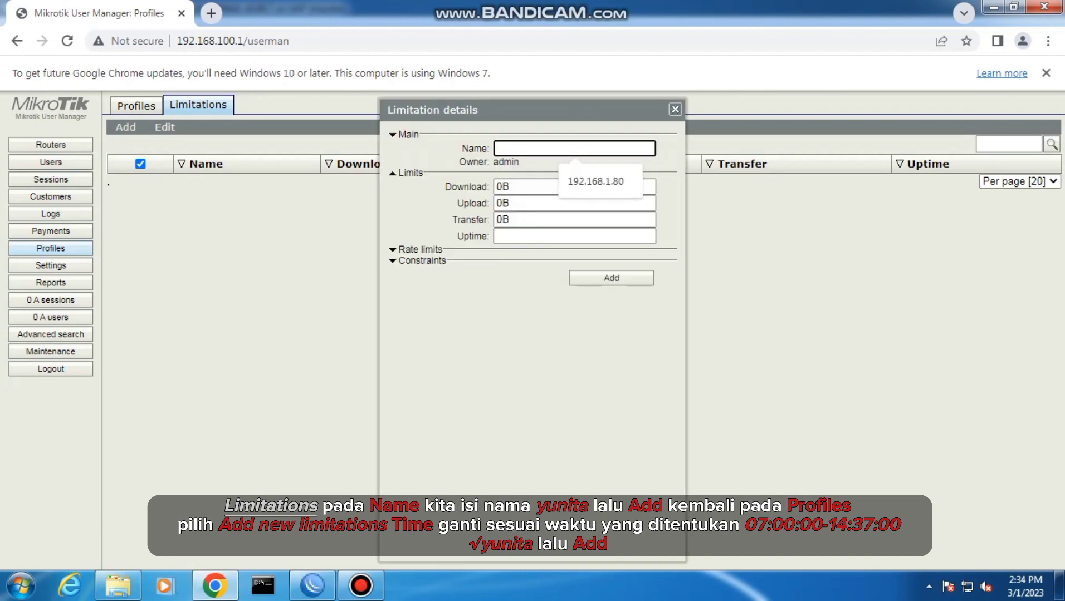
type("yunita")
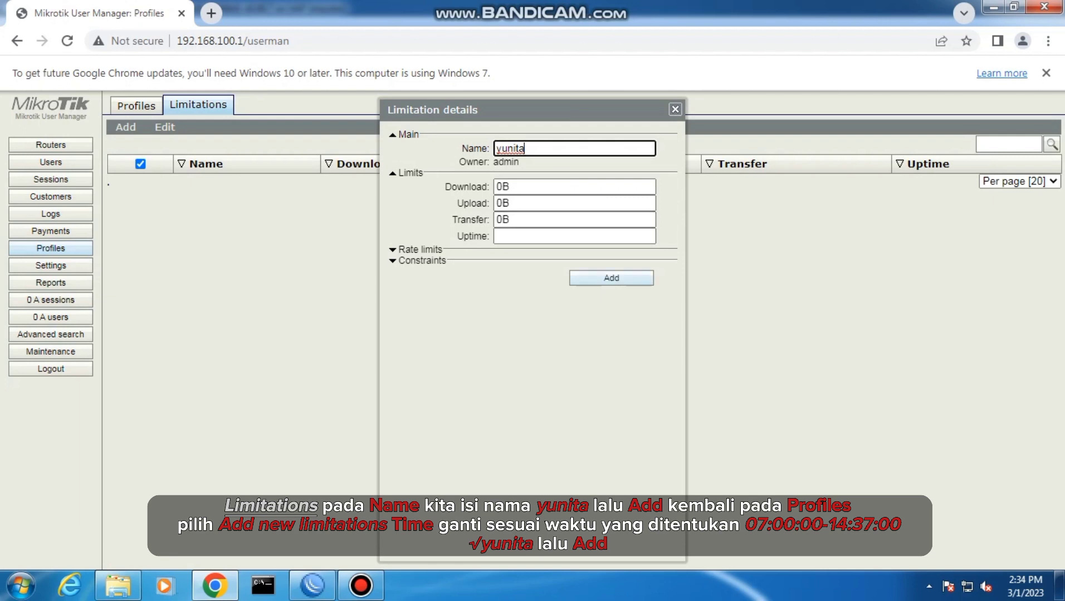
left_click(611, 278)
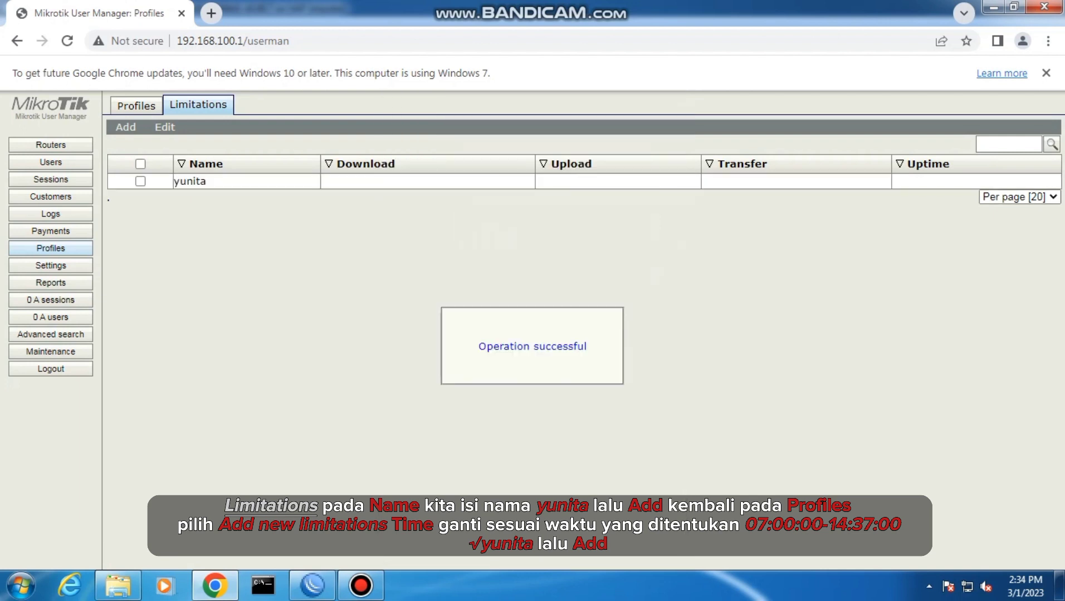
Start a new limitation in the saved profile and set its daily start time to 07:00:00
left_click(136, 105)
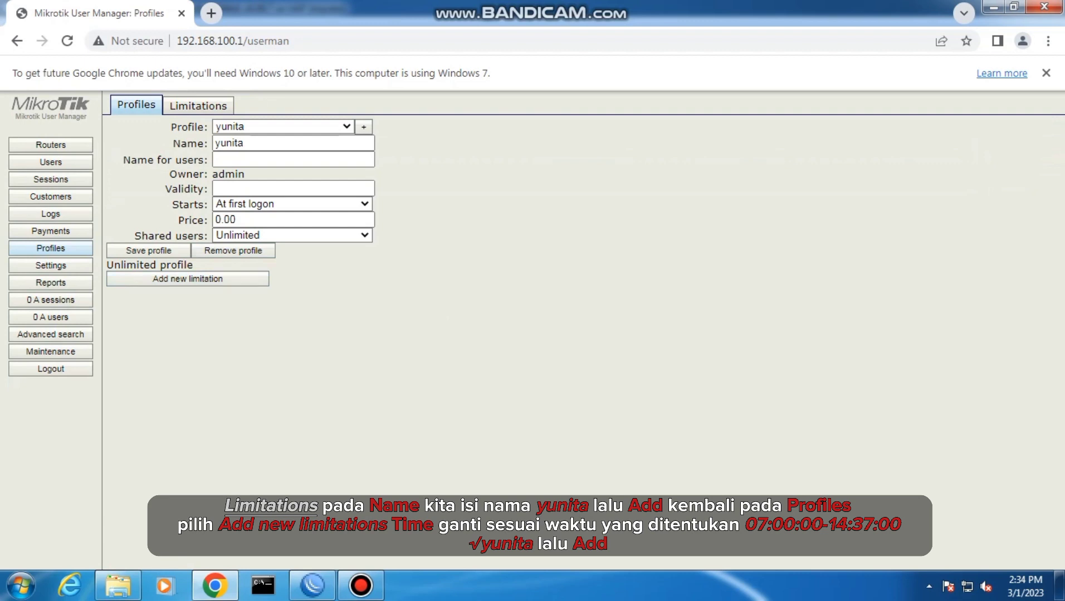
left_click(188, 279)
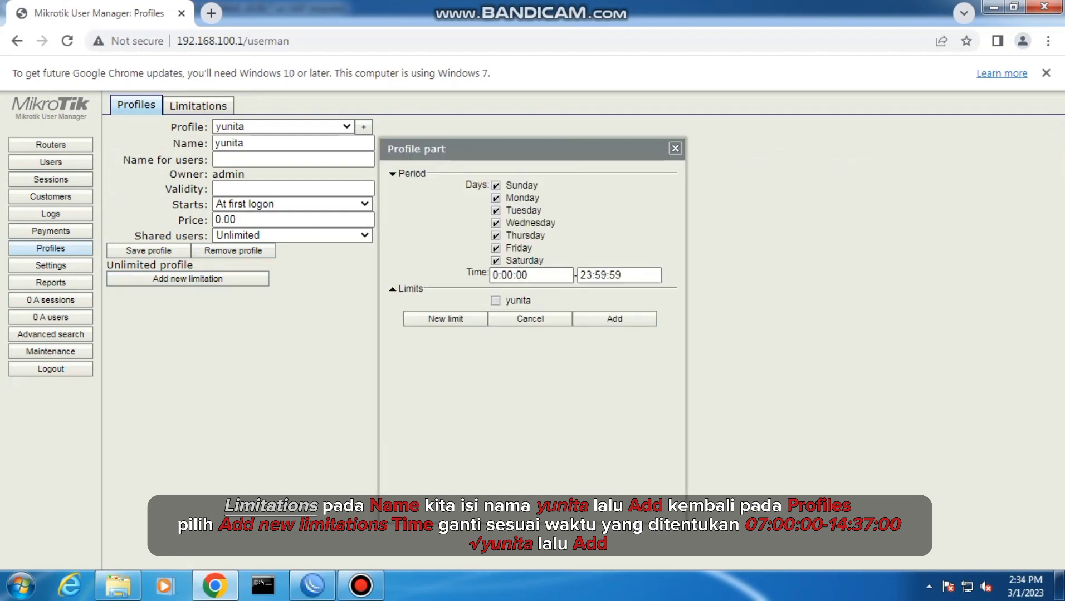
left_click(494, 275)
type("7")
Set the profile limitation's end time to 14:37:00 and add it to the profile
left_click(621, 275)
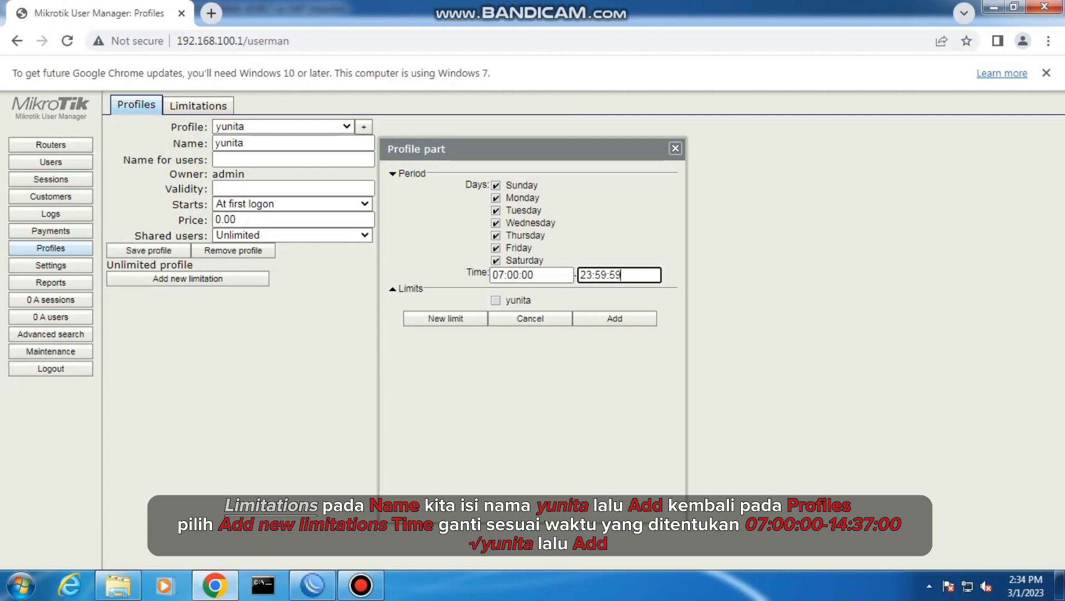
key("BackSpace")
key("BackSpace")
key("BackSpace")
key("BackSpace")
key("BackSpace")
key("BackSpace")
key("BackSpace")
key("BackSpace")
type("14:")
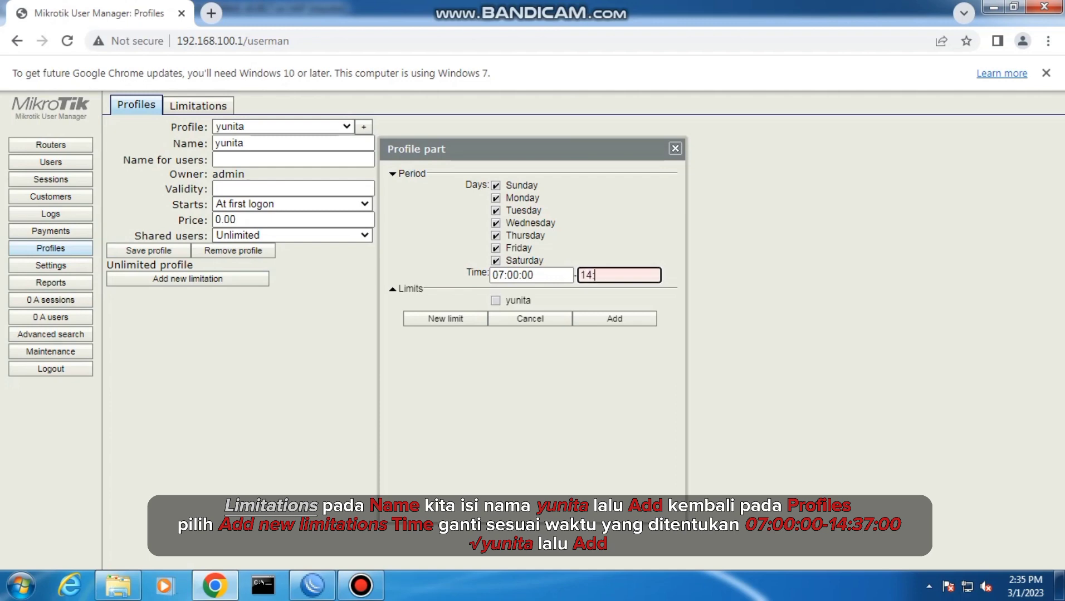
type("37")
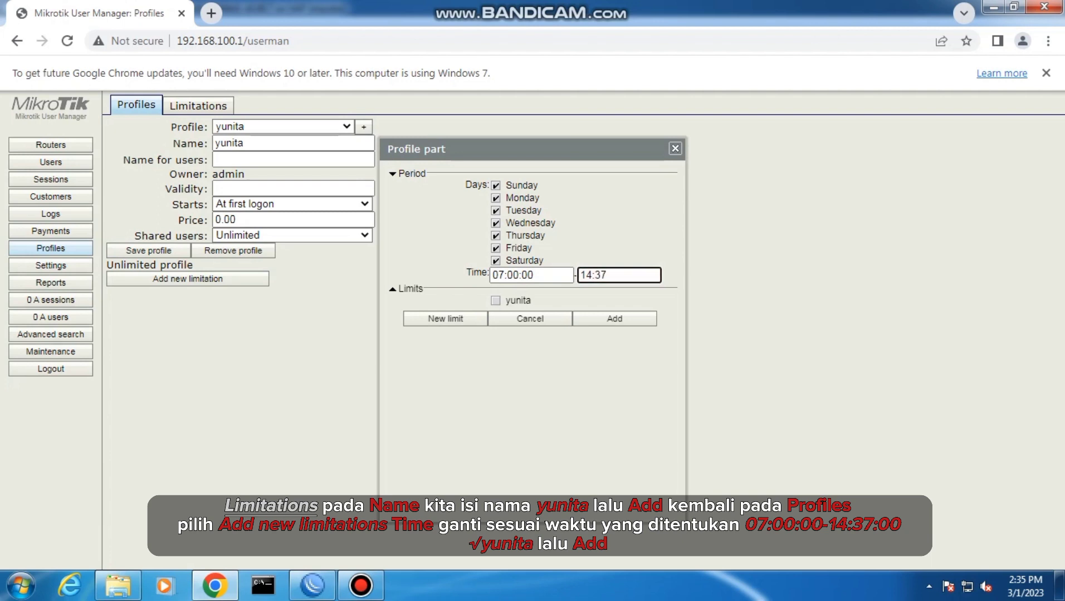
type(":00")
left_click(614, 320)
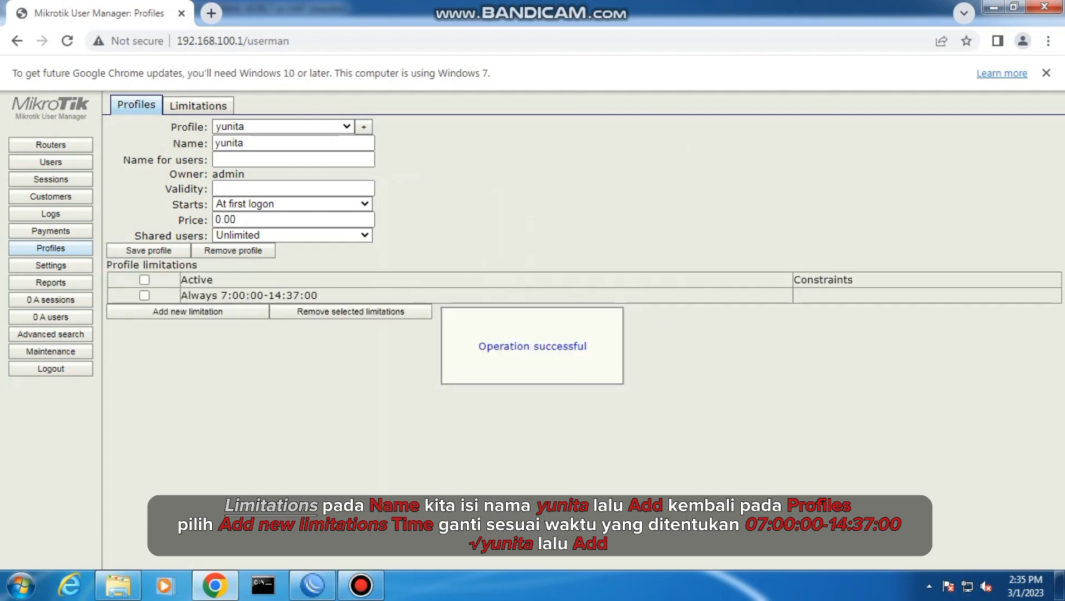
Start a batch of new User Manager users and set the number of users to 20
left_click(51, 162)
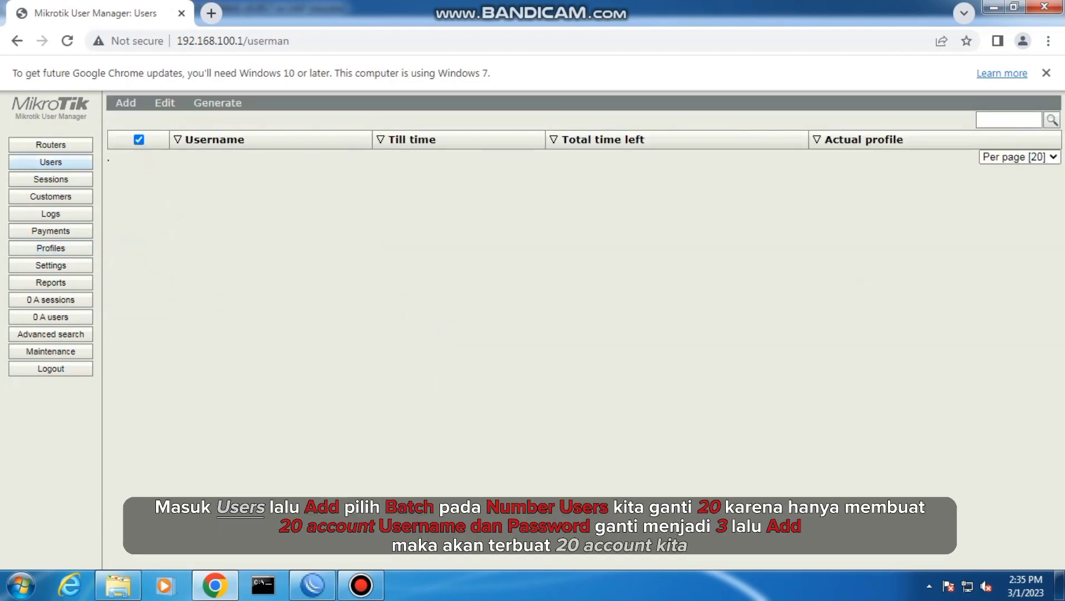
mouse_move(126, 103)
left_click(134, 133)
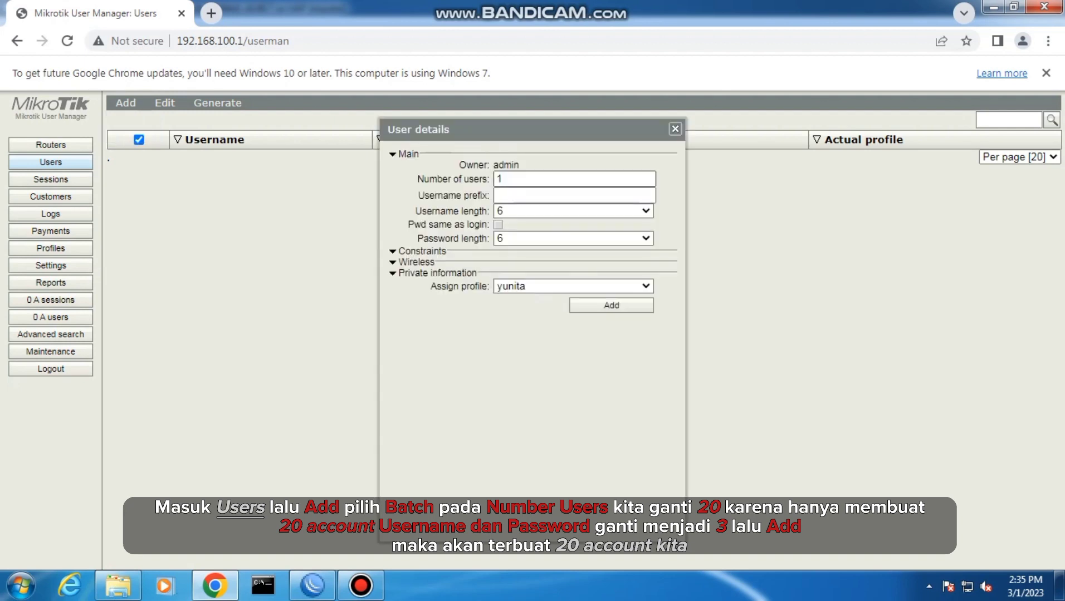
left_click(503, 179)
key("BackSpace")
type("20")
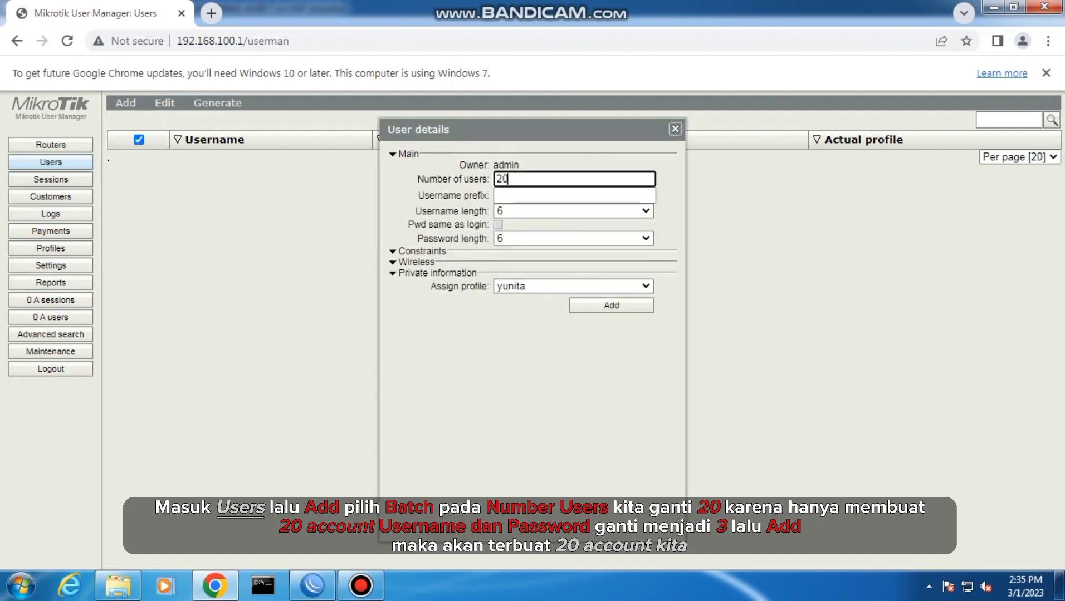
Set both the username length and the password length of the user batch to 3
left_click(574, 196)
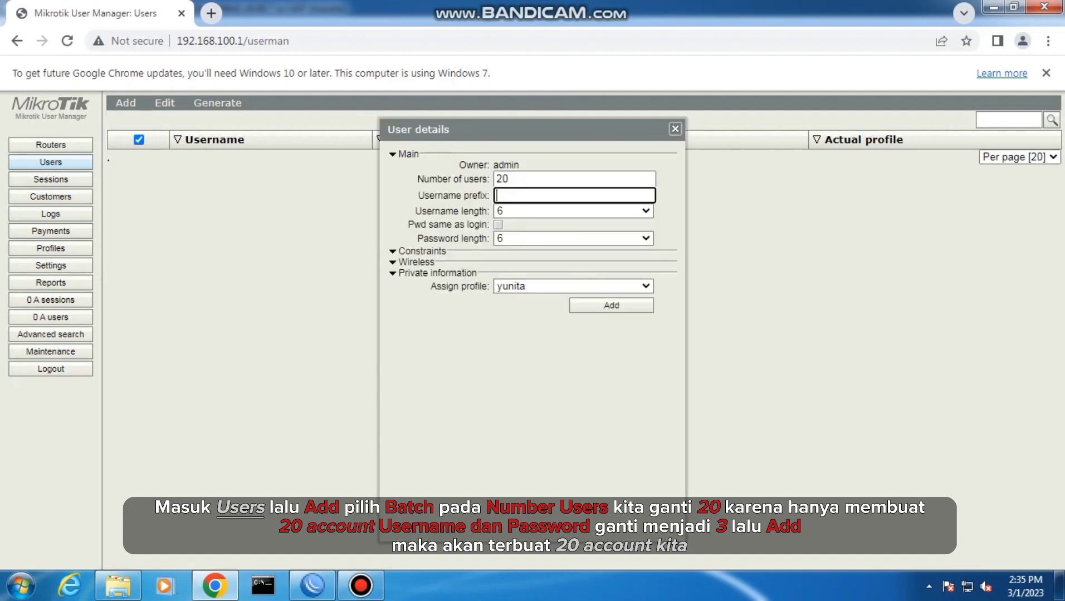
left_click(574, 211)
left_click(501, 225)
left_click(573, 239)
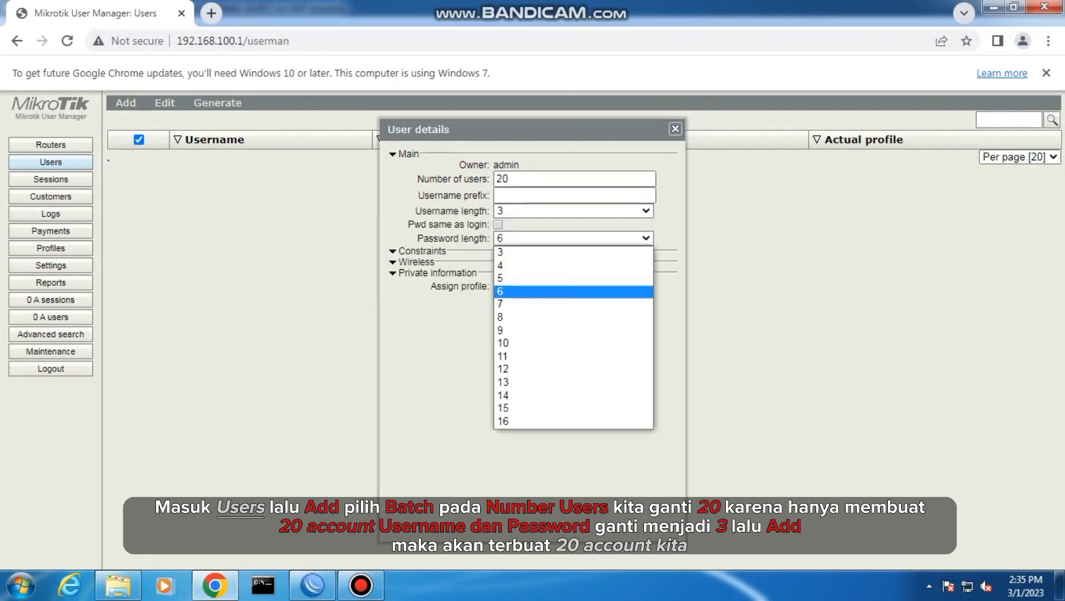
left_click(502, 254)
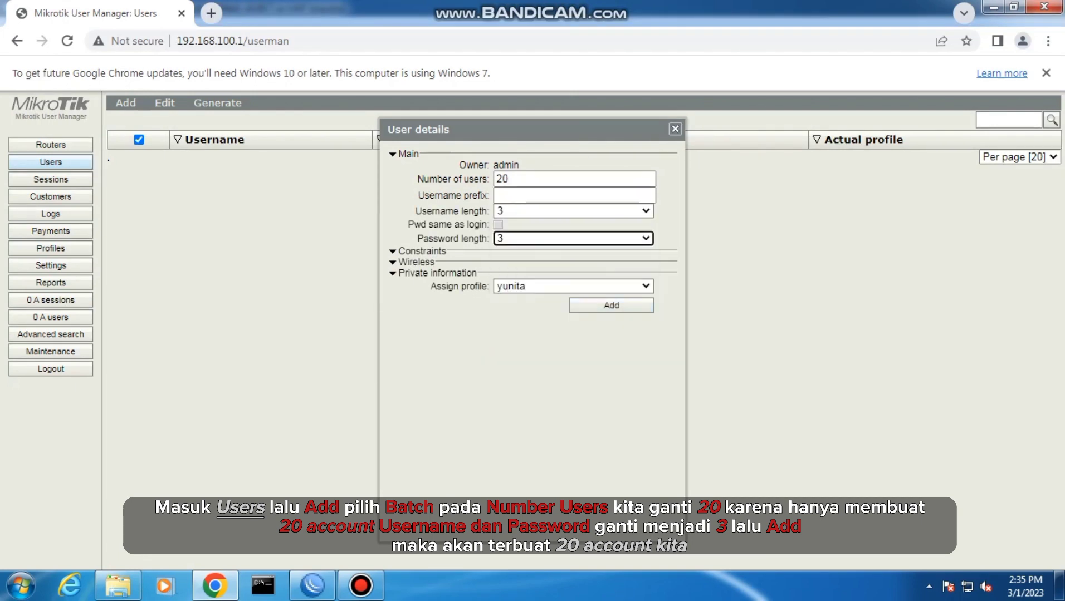
Create the batch of users and open the details of generated user 2ra
left_click(611, 305)
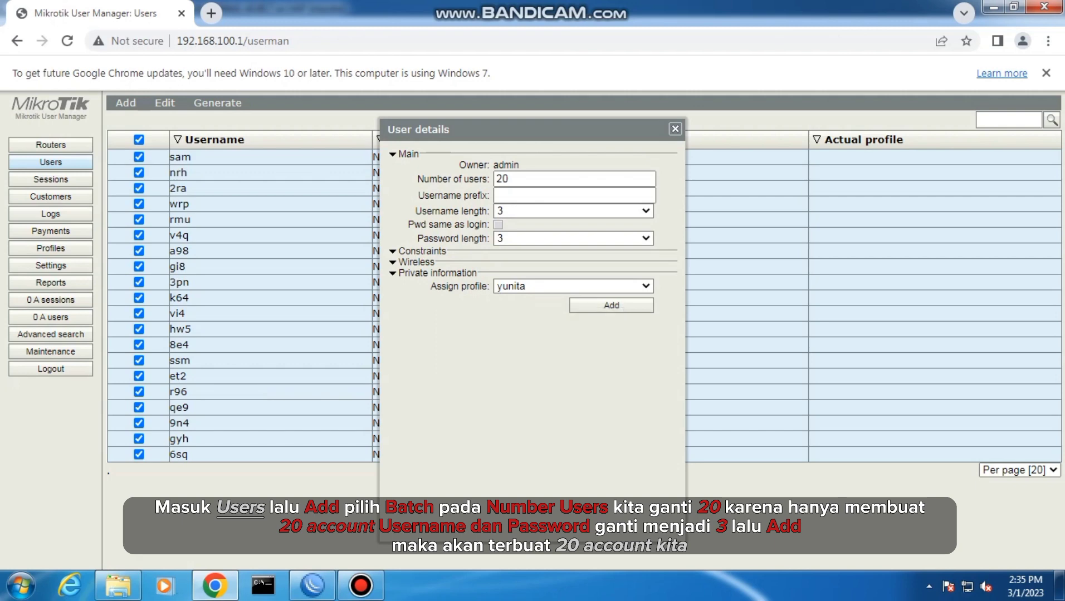
left_click(675, 130)
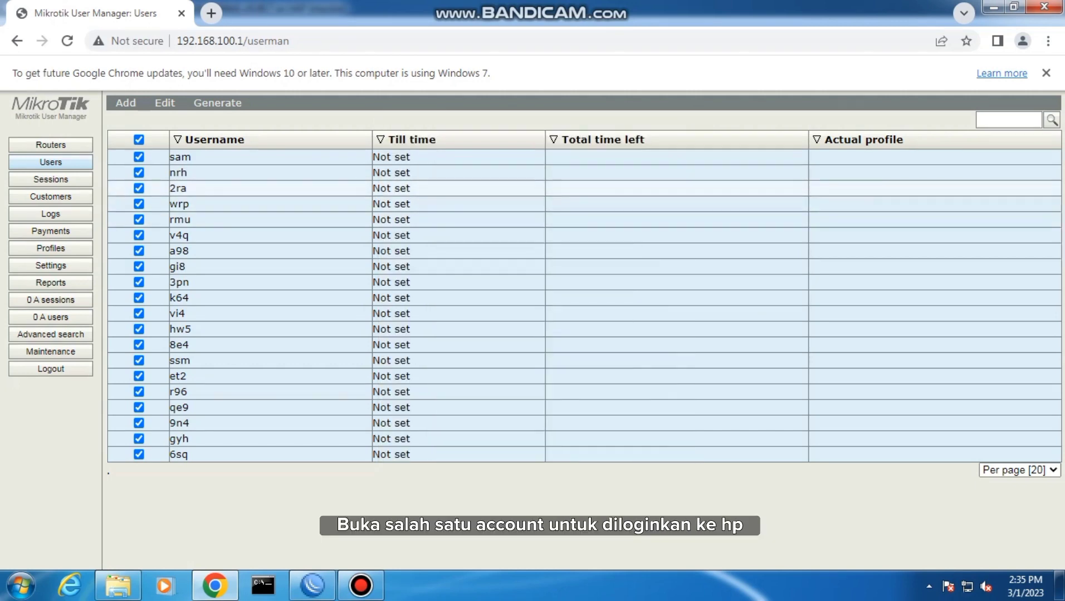
left_click(179, 189)
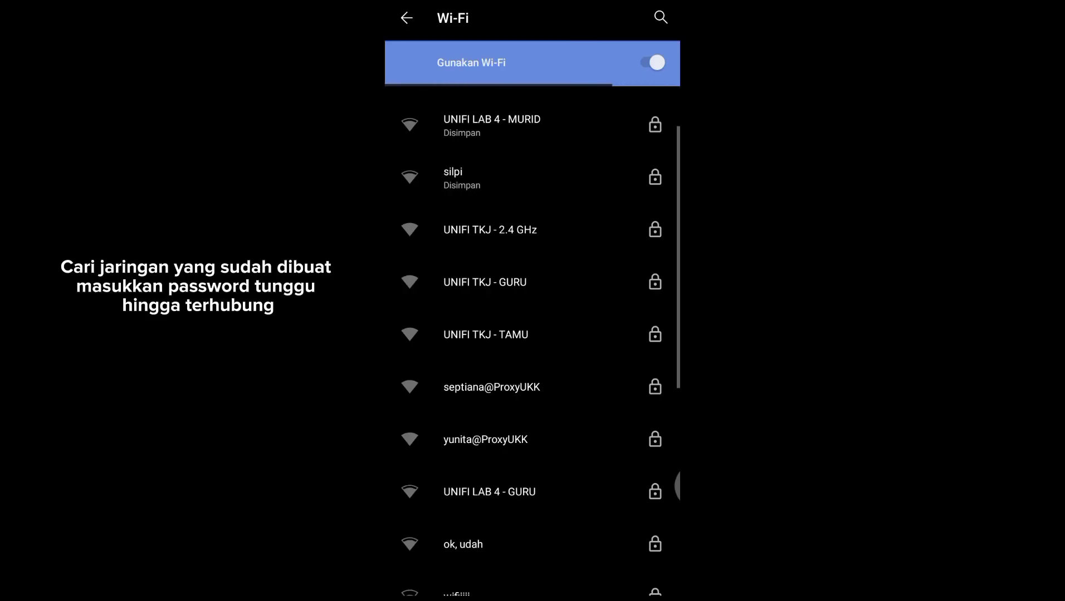
Switch to the phone's Wi-Fi settings and join the router's own ProxyUKK network by entering its Wi-Fi password
left_click(527, 435)
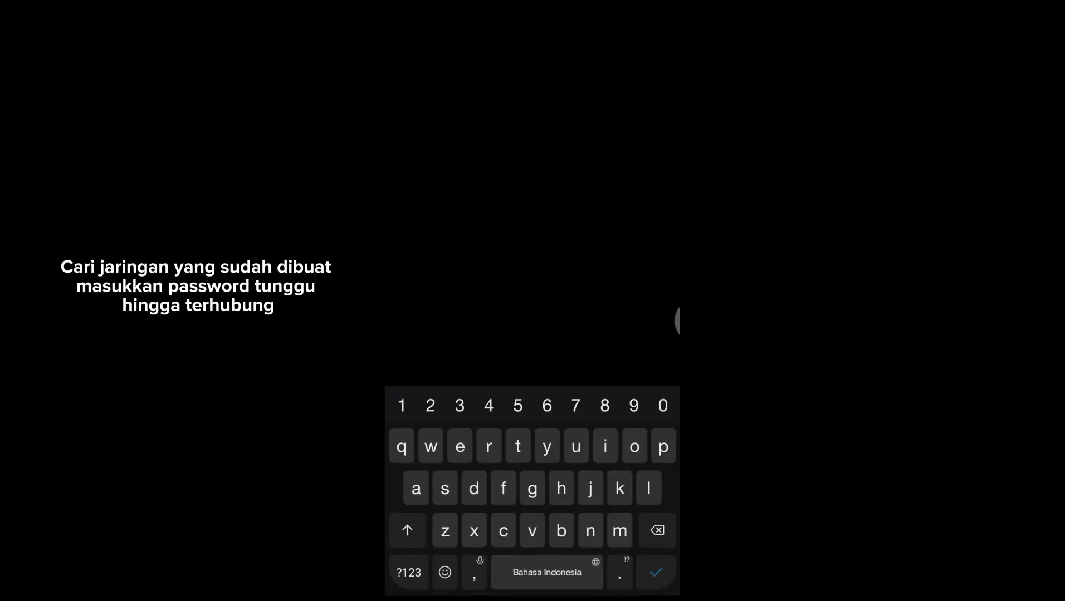
left_click(402, 409)
left_click(429, 410)
left_click(460, 406)
left_click(487, 412)
left_click(514, 408)
left_click(543, 408)
left_click(571, 408)
left_click(602, 408)
left_click(630, 408)
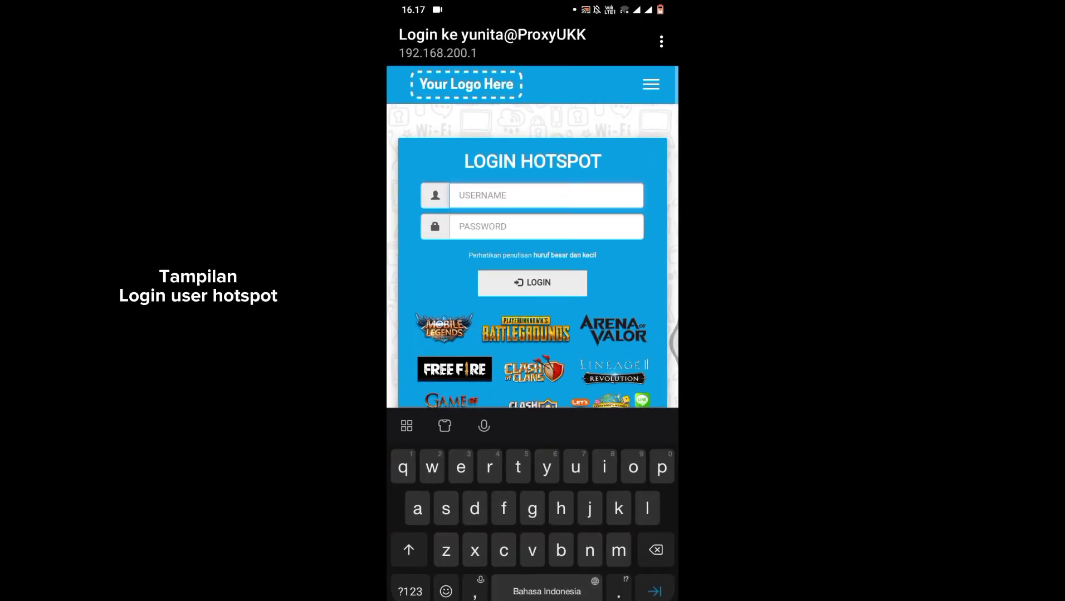
Log in on the hotspot page at 192.168.200.1 with the hotspot user's username and password
type("yunita")
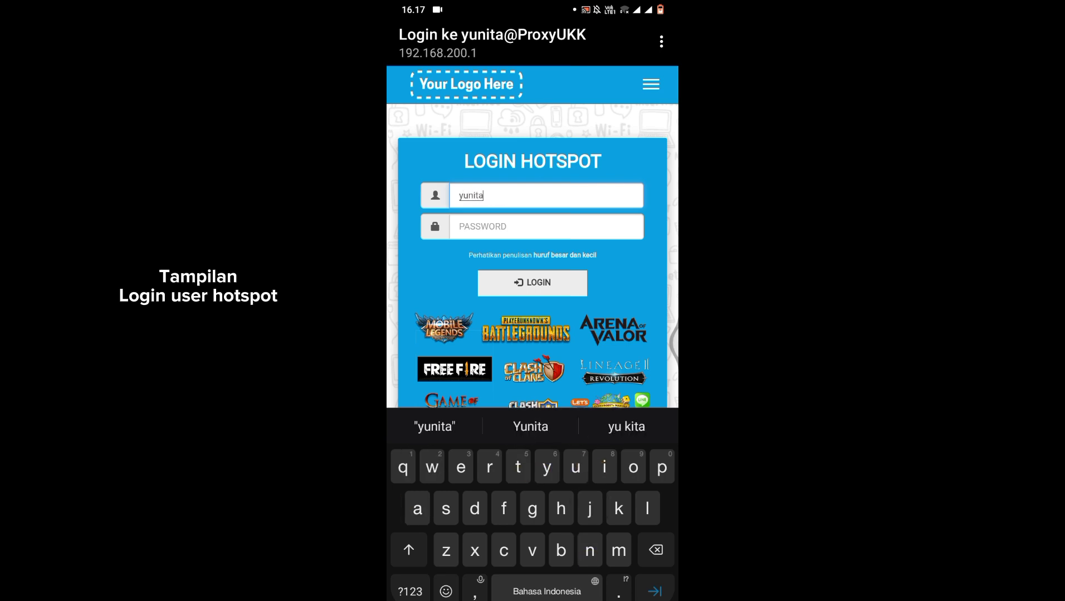
left_click(546, 226)
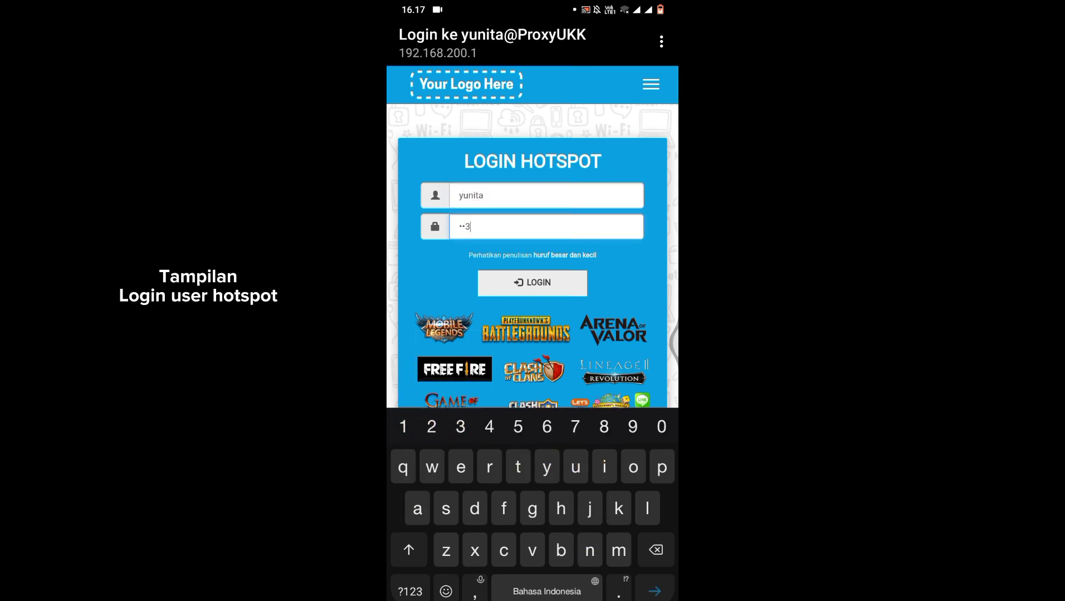
left_click(532, 282)
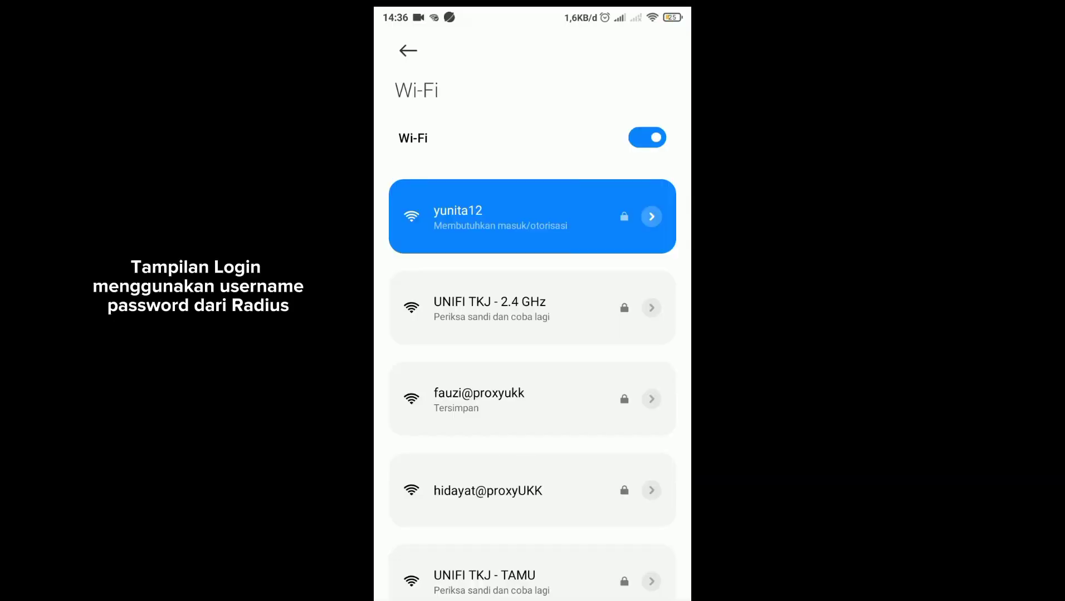
Open the connected Wi-Fi network's hotspot login page and log in as user 2ra with the account password
left_click(524, 201)
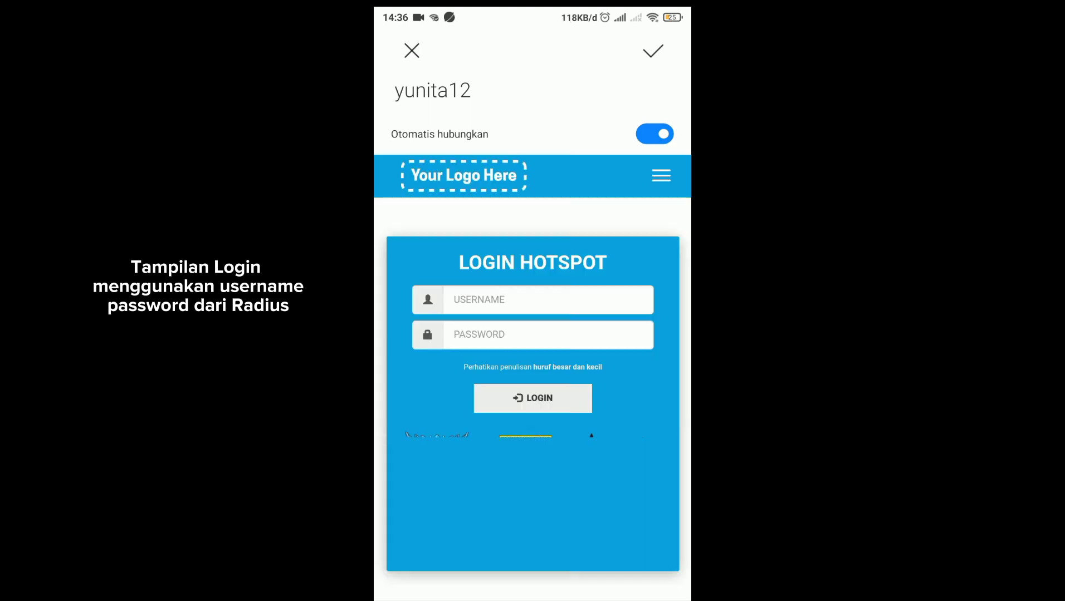
left_click(577, 296)
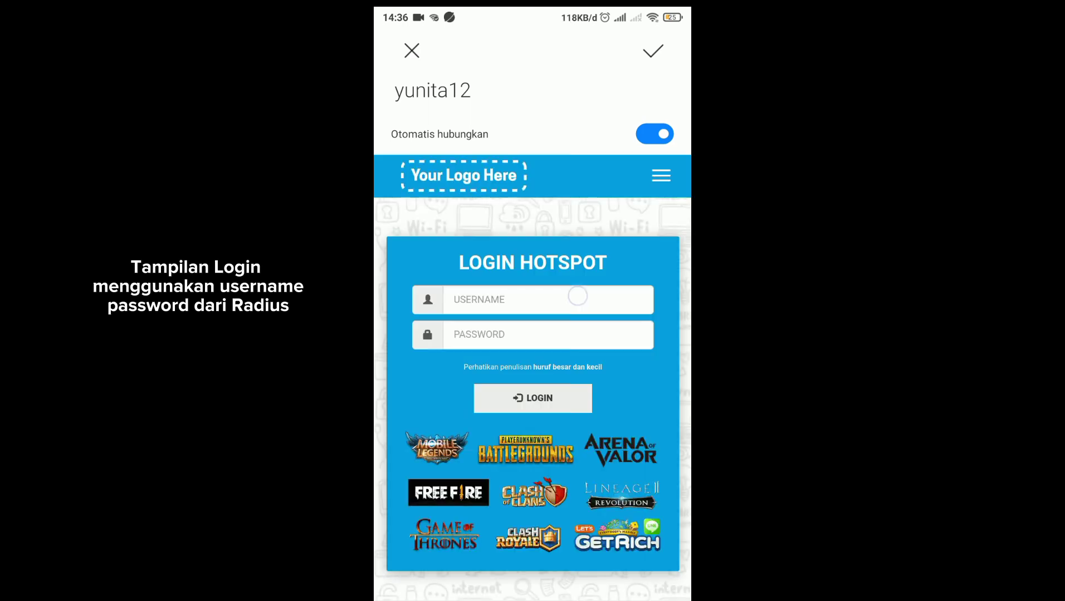
type("2ra")
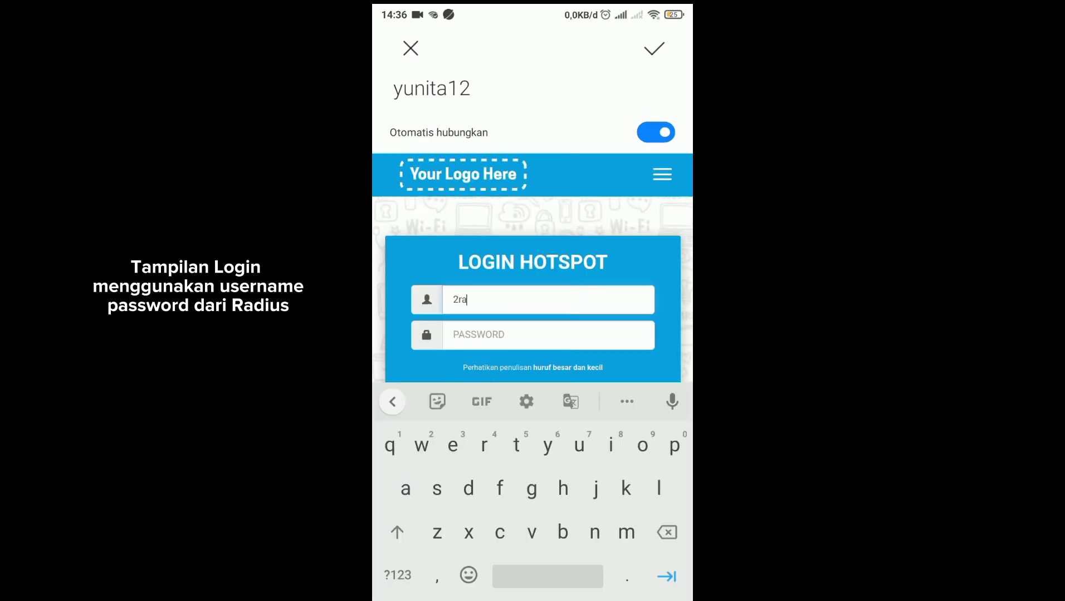
left_click(548, 335)
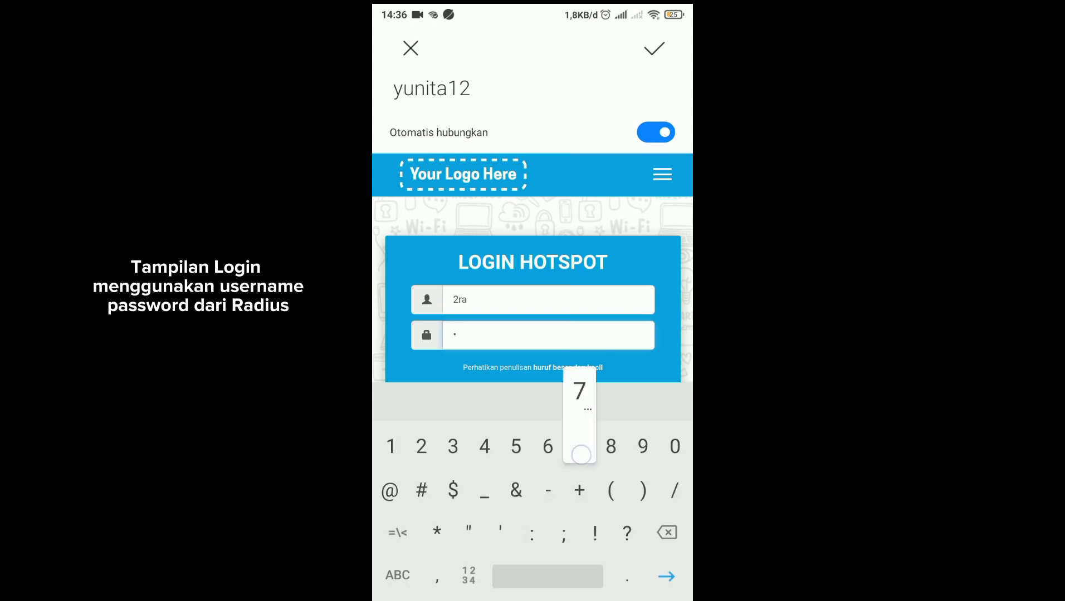
scroll(532, 289, "down", 2)
left_click(533, 311)
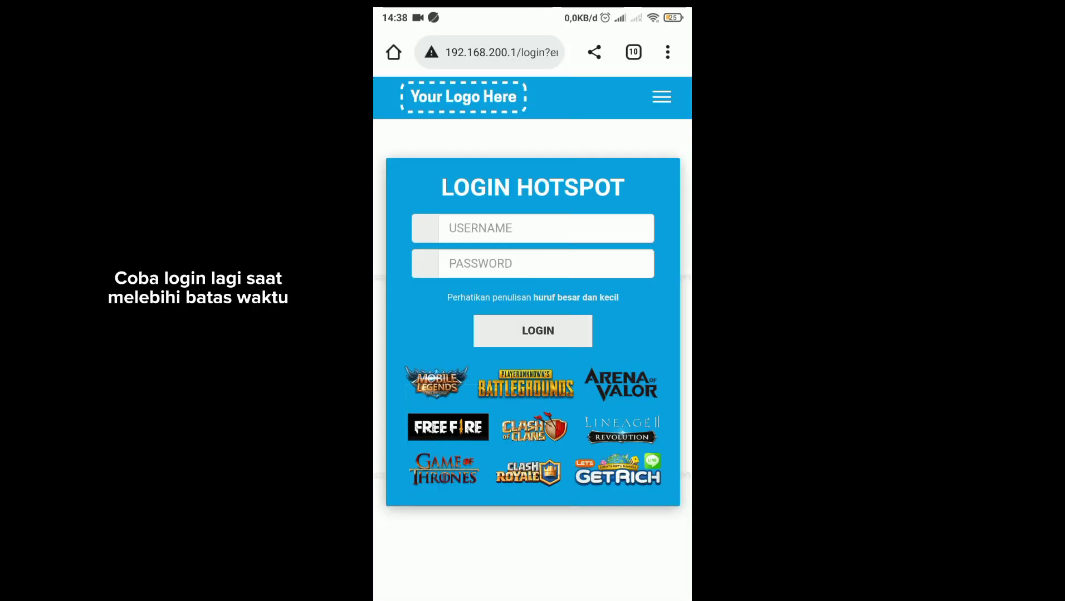
Try logging in again as user 2ra with the account password on the browser's 192.168.200.1 hotspot page, past the time limit
left_click(546, 229)
left_click(398, 533)
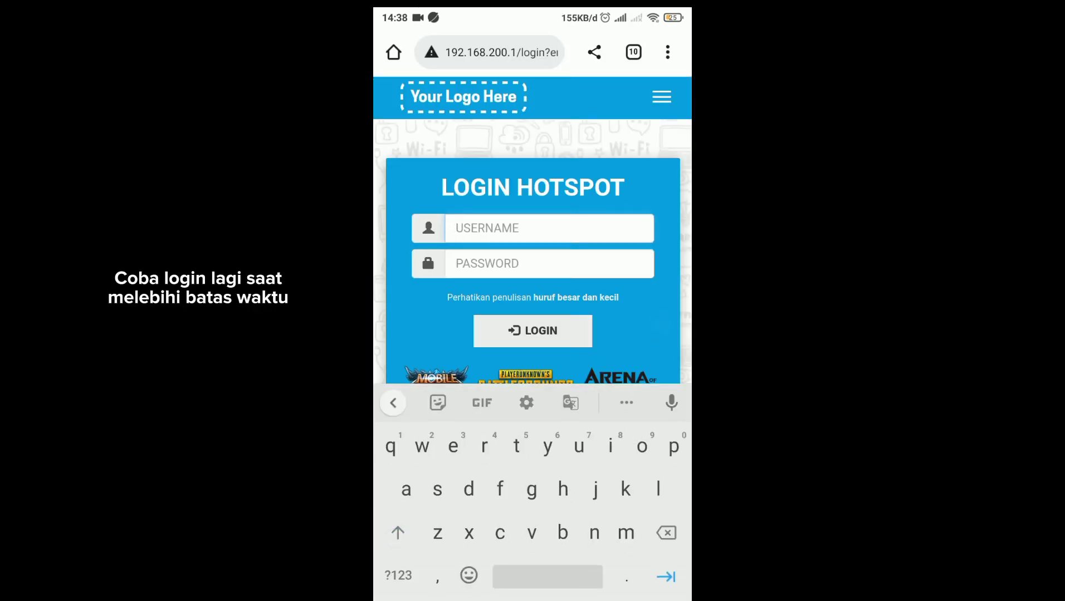
type("2ra")
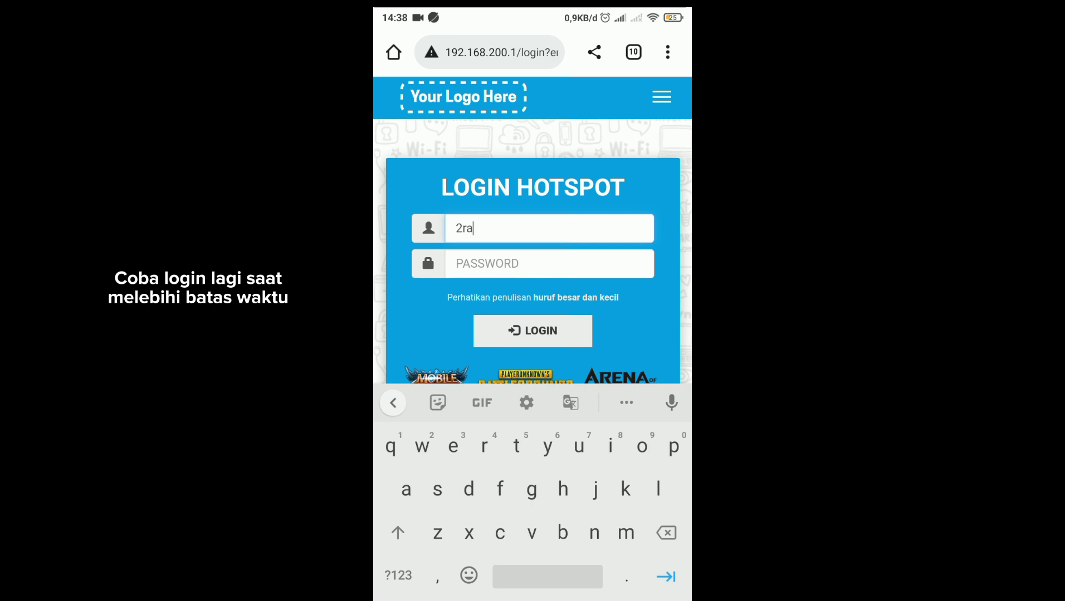
left_click(583, 256)
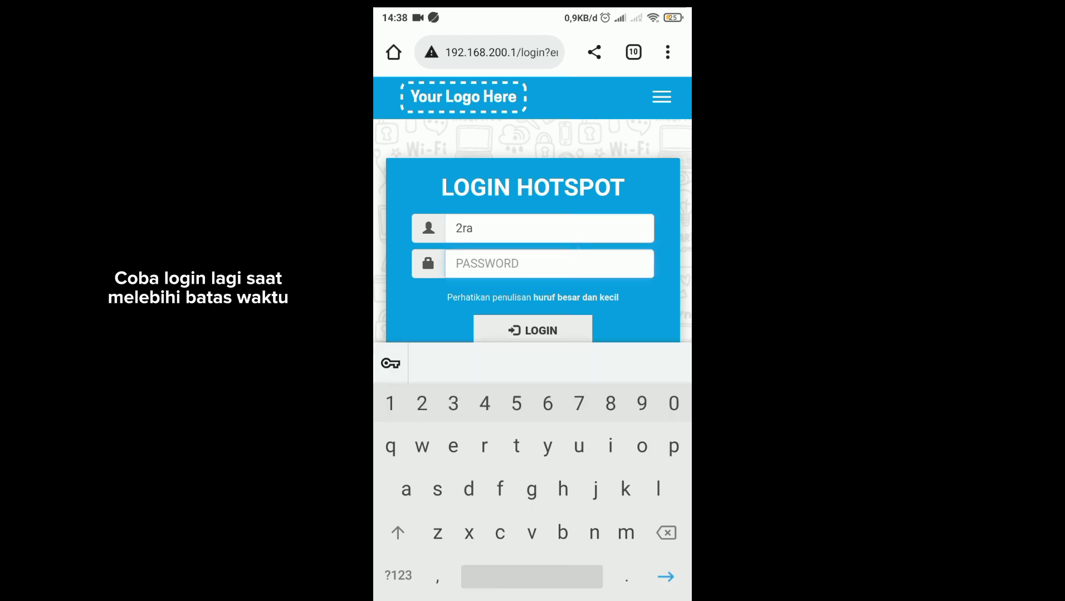
left_click(554, 329)
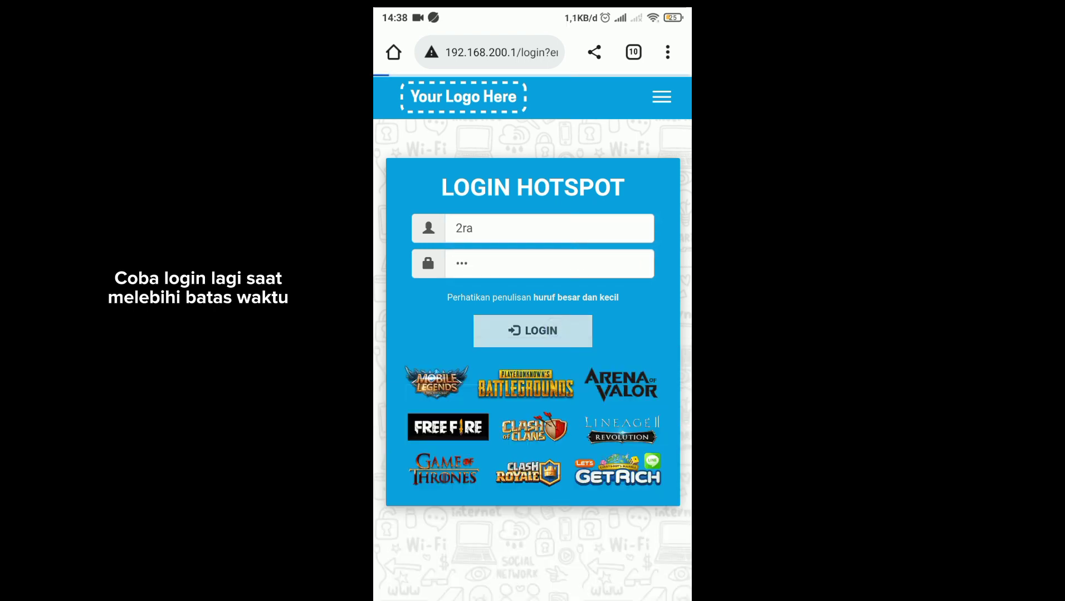